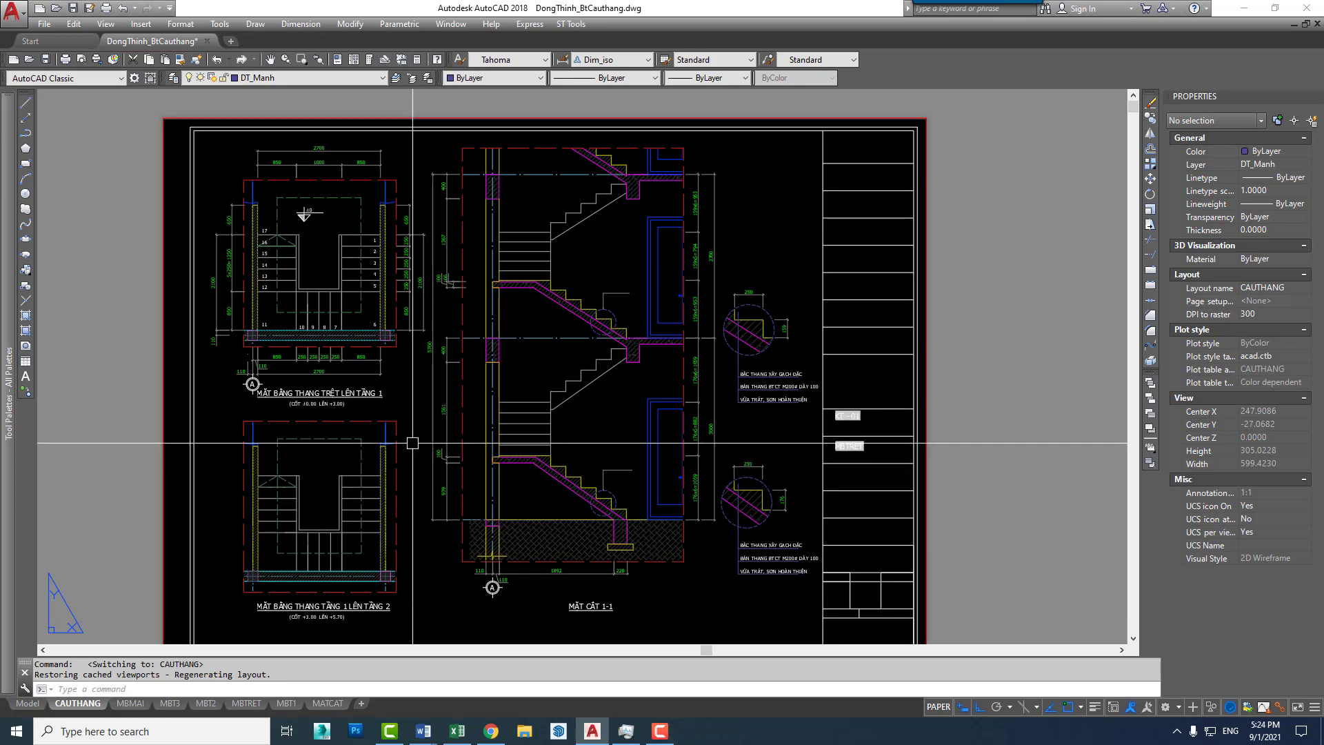
# Switch from the sheet to model space and zoom in on the stair drawing
pyautogui.click(27, 703)
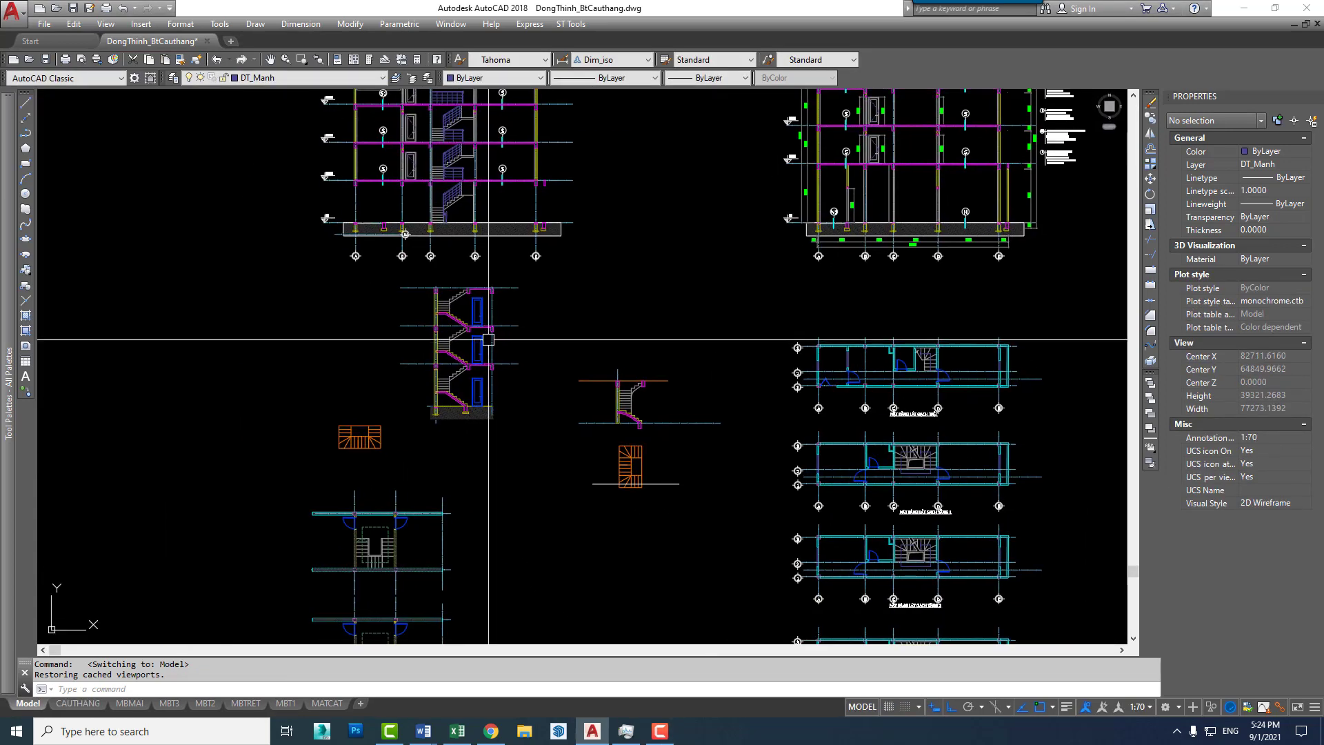
pyautogui.scroll(5, 488, 339)
pyautogui.scroll(3, 399, 379)
pyautogui.scroll(-2, 385, 384)
pyautogui.scroll(-1, 578, 405)
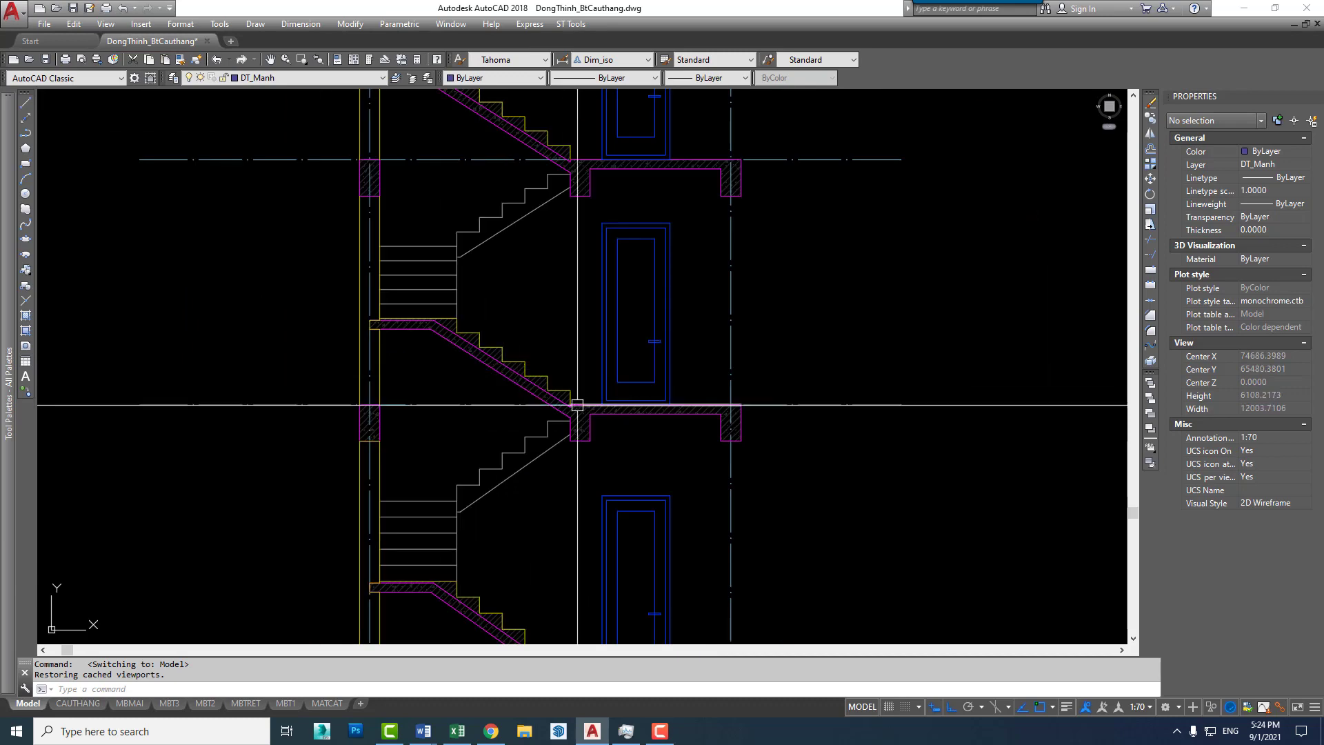
pyautogui.scroll(2, 577, 405)
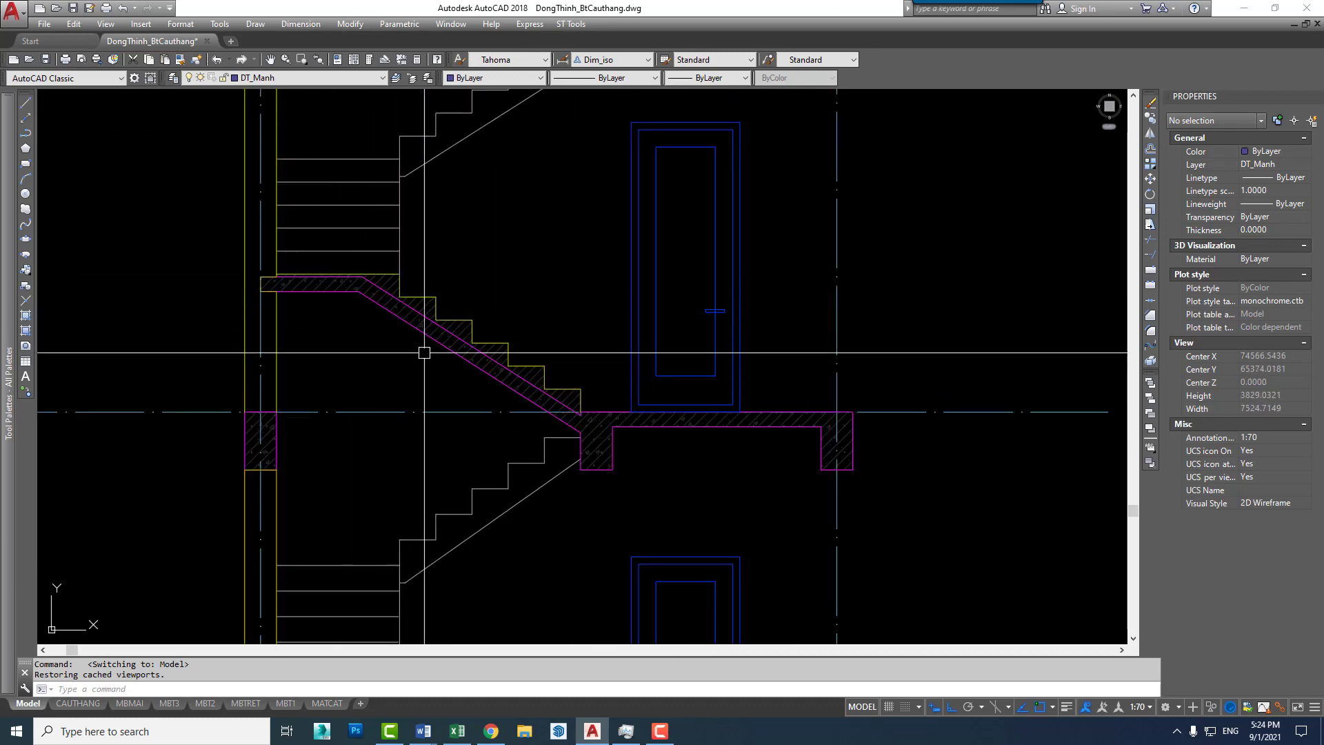
pyautogui.scroll(-2, 464, 343)
pyautogui.scroll(2, 449, 331)
# Frame the stair flights, landings and ground slab closely, then switch to the 'tay vin thang' image search
pyautogui.moveTo(579, 458)
pyautogui.mouseDown(button='middle')
pyautogui.moveTo(545, 268)
pyautogui.moveTo(560, 90)
pyautogui.mouseUp(button='middle')
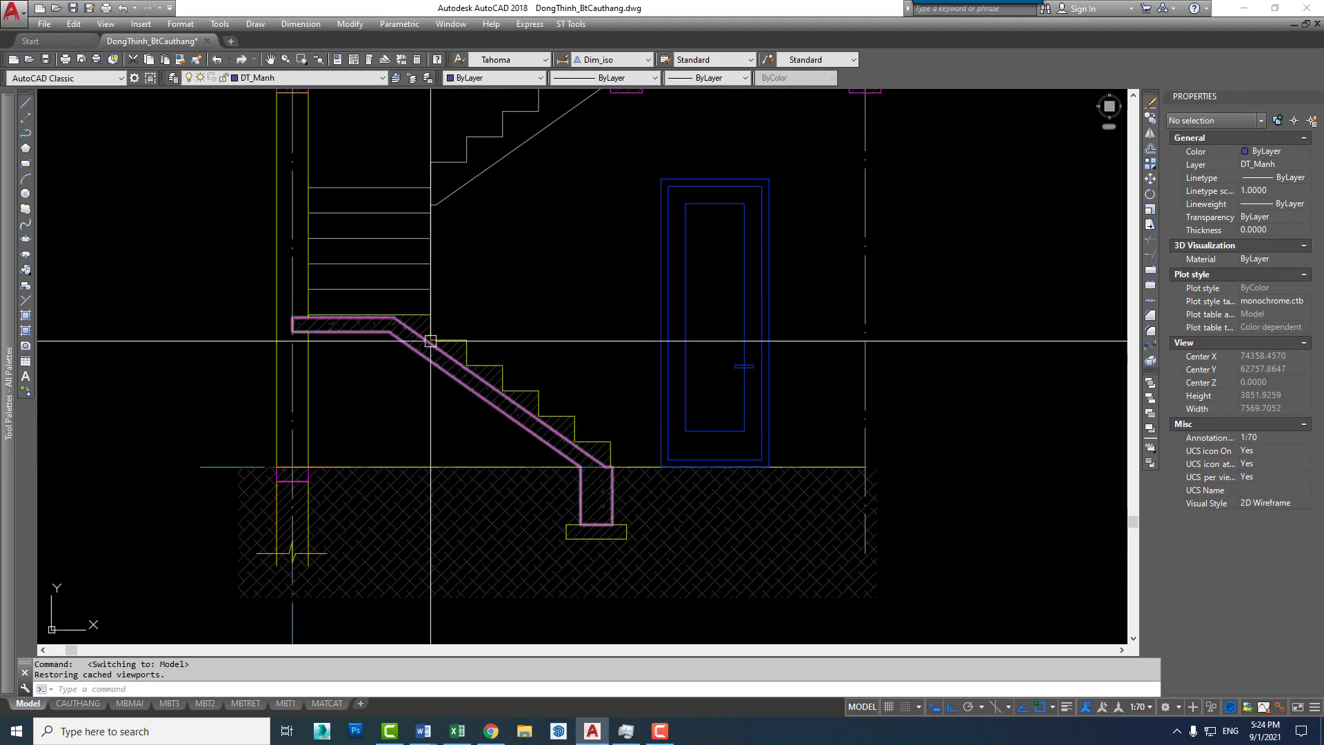
pyautogui.moveTo(546, 422); pyautogui.dragTo(582, 451, button='middle')
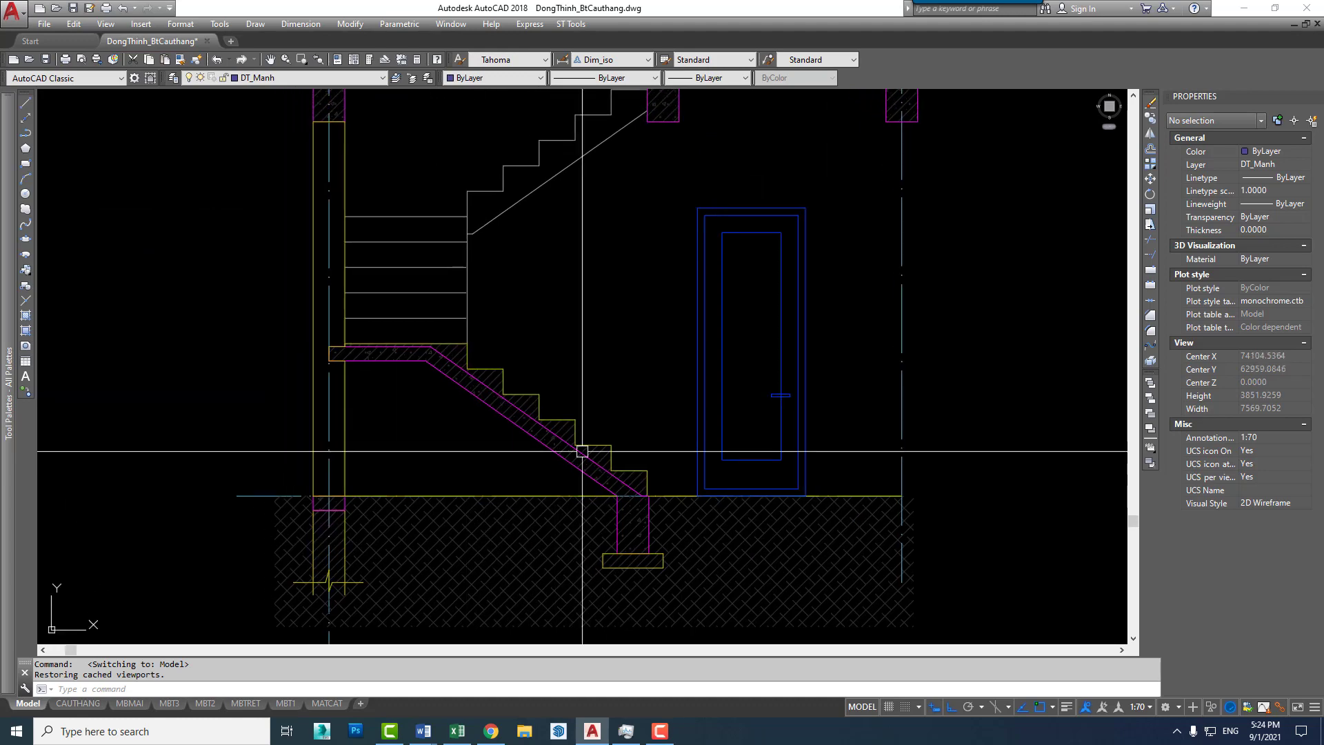
pyautogui.scroll(2, 583, 451)
pyautogui.moveTo(369, 325); pyautogui.dragTo(345, 359, button='middle')
pyautogui.scroll(-2, 263, 384)
pyautogui.moveTo(263, 384); pyautogui.dragTo(525, 373, button='middle')
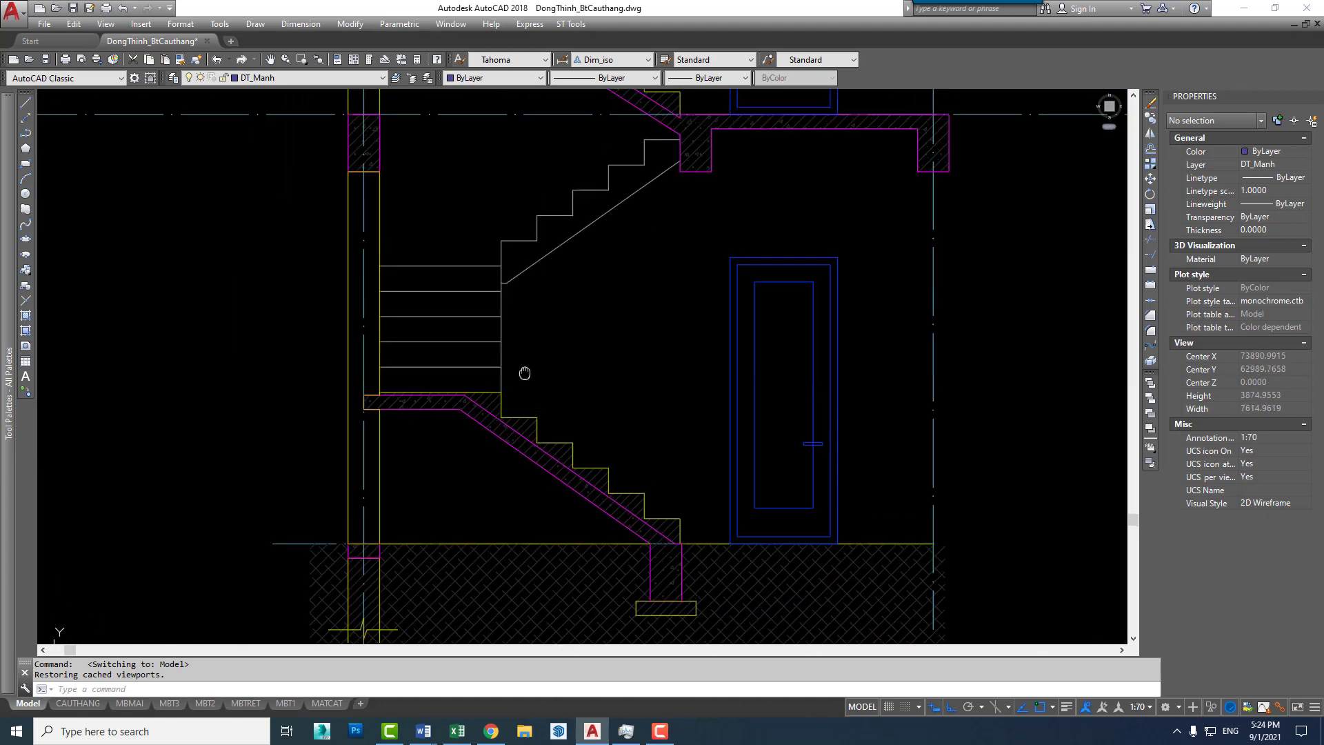
pyautogui.scroll(3, 462, 424)
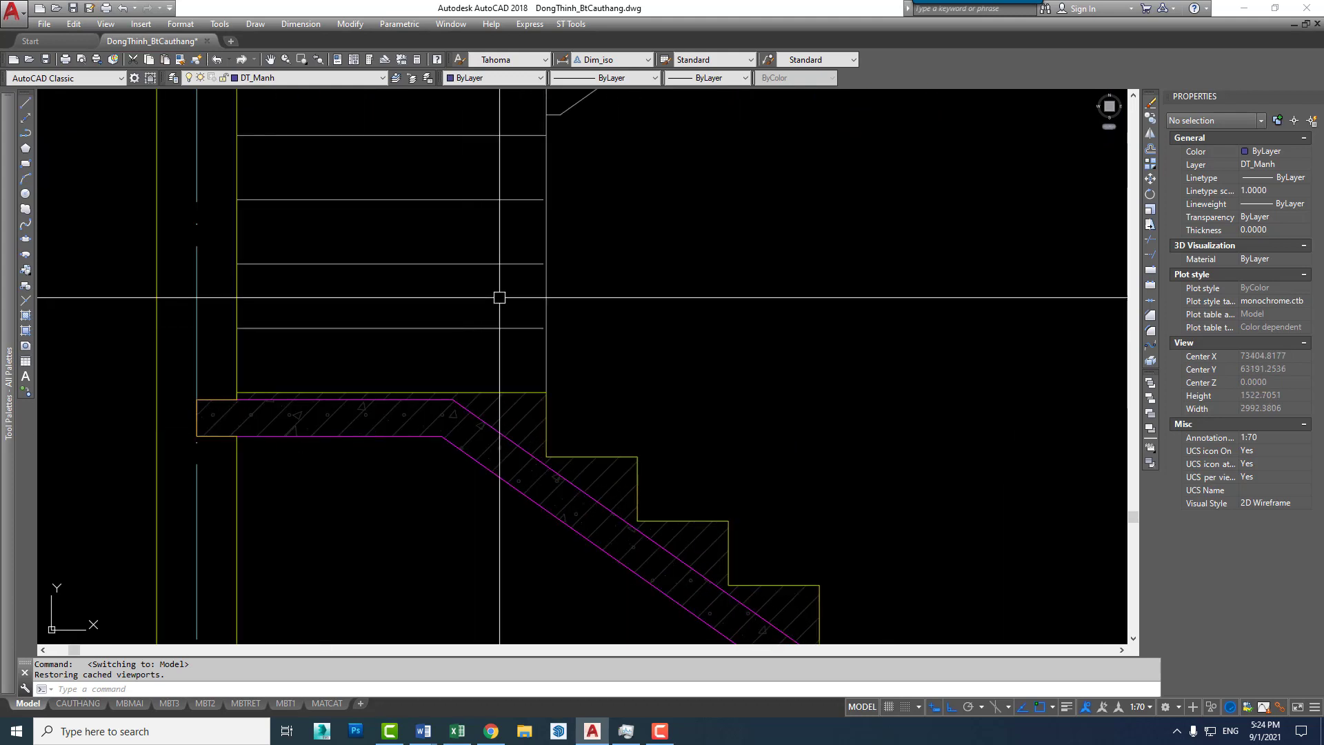
pyautogui.moveTo(499, 298); pyautogui.dragTo(481, 457, button='middle')
pyautogui.scroll(-2, 492, 508)
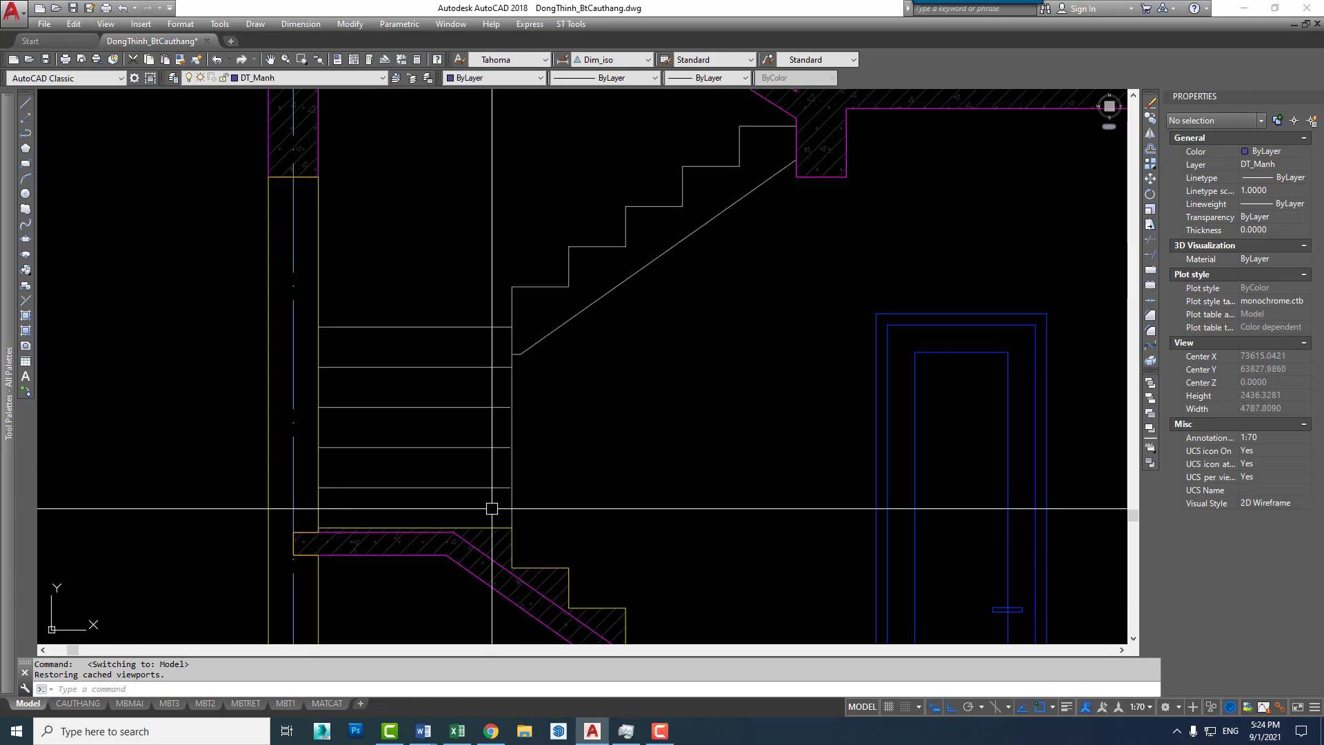
pyautogui.moveTo(491, 508); pyautogui.dragTo(505, 461, button='middle')
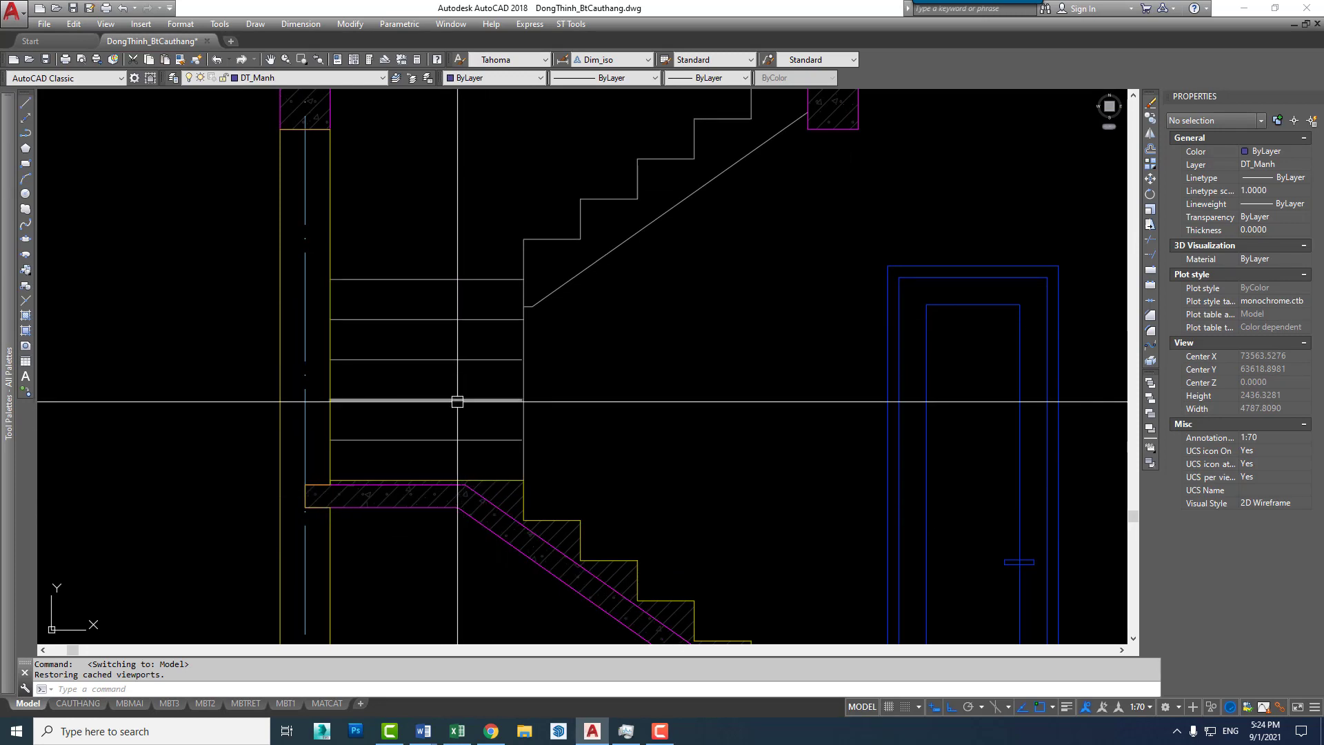
pyautogui.scroll(-4, 565, 455)
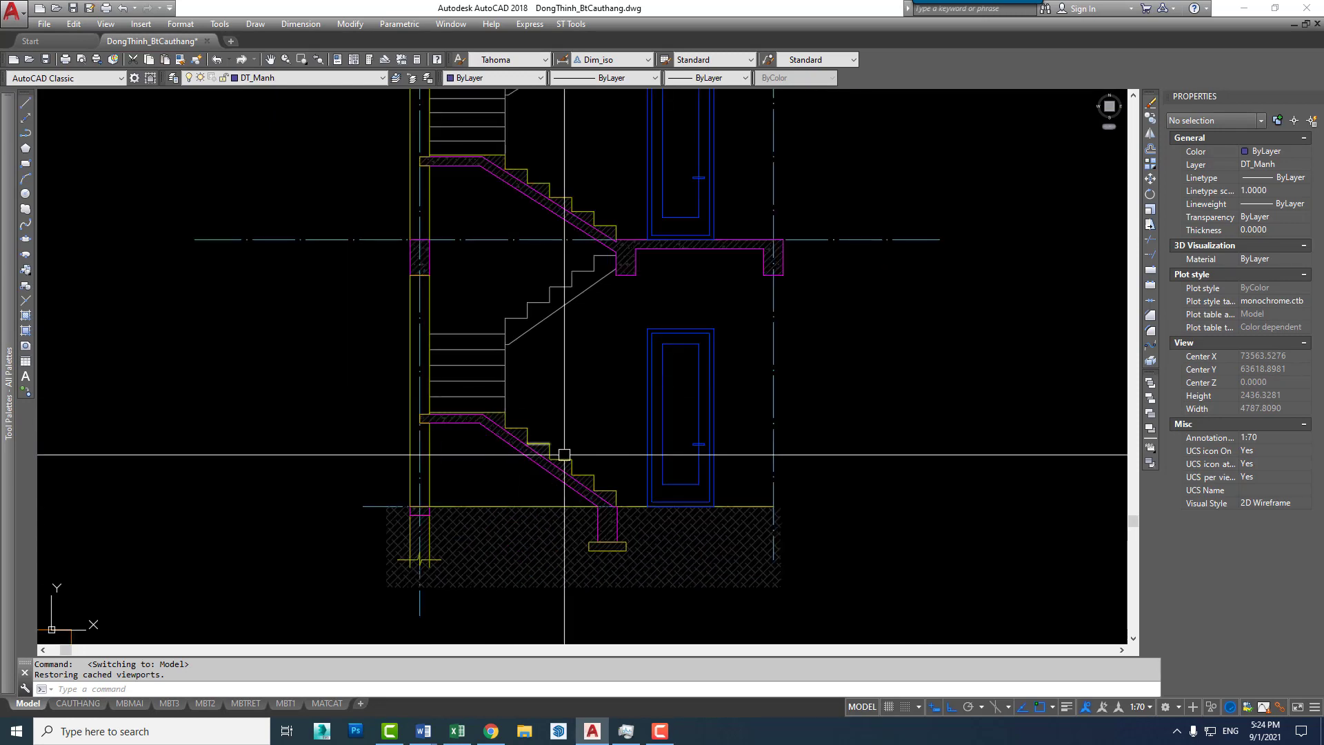
pyautogui.moveTo(565, 455); pyautogui.dragTo(525, 449, button='middle')
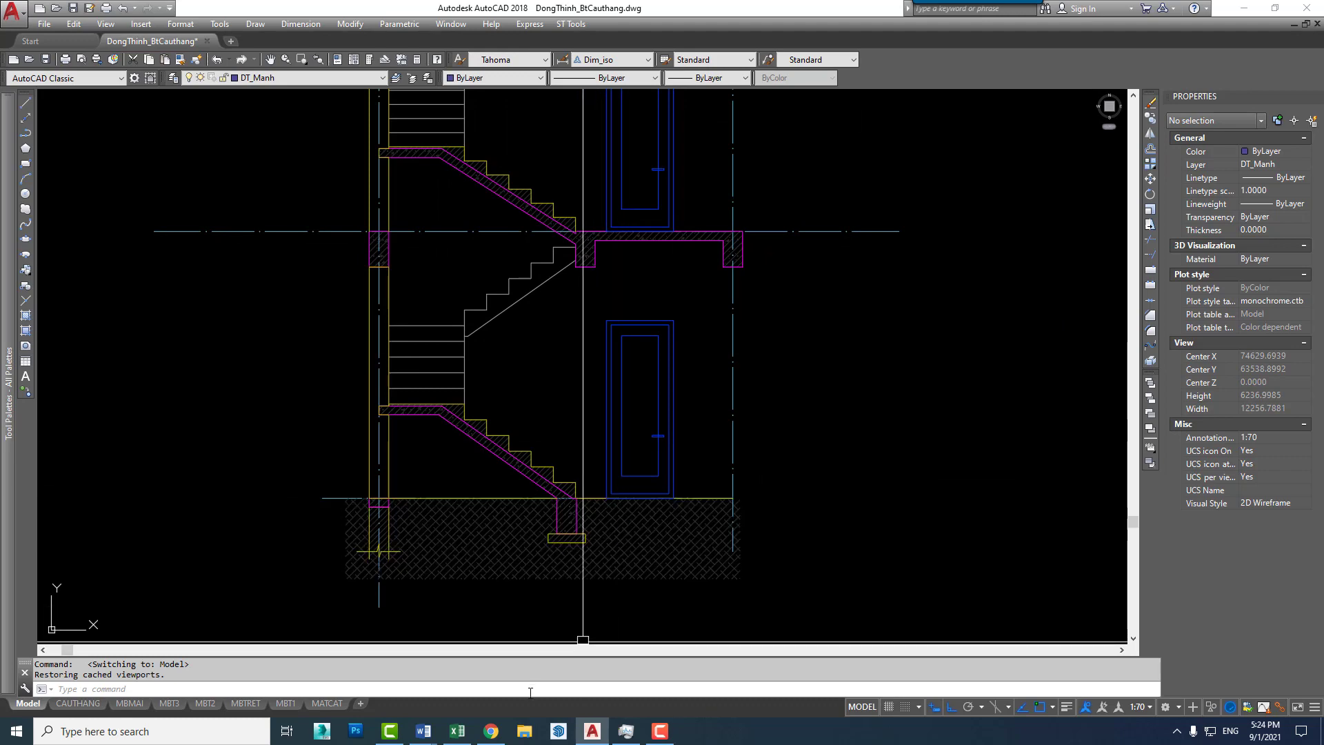
pyautogui.click(494, 730)
# Open the full-size cau-thang-kinh-tay-vin-go-soi.jpg glass staircase photo from the 'tay vin thang' results
pyautogui.click(530, 9)
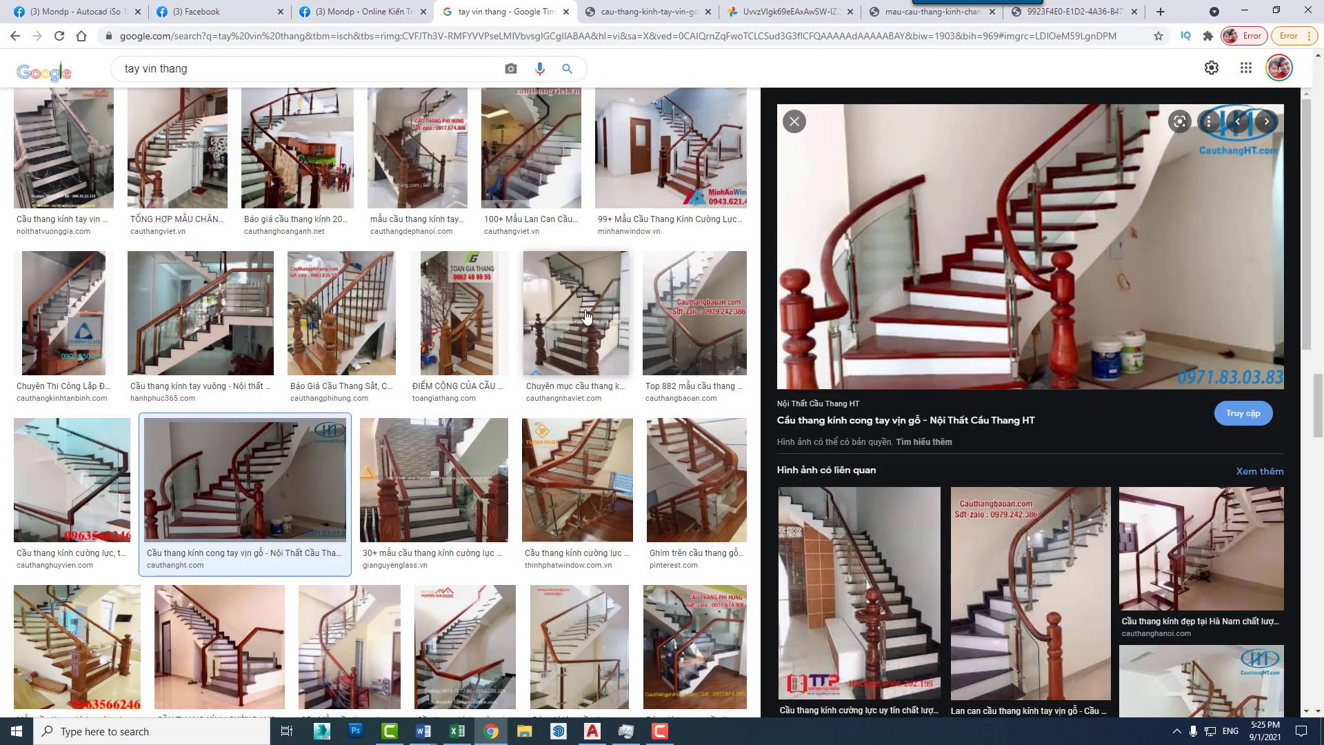
pyautogui.click(650, 12)
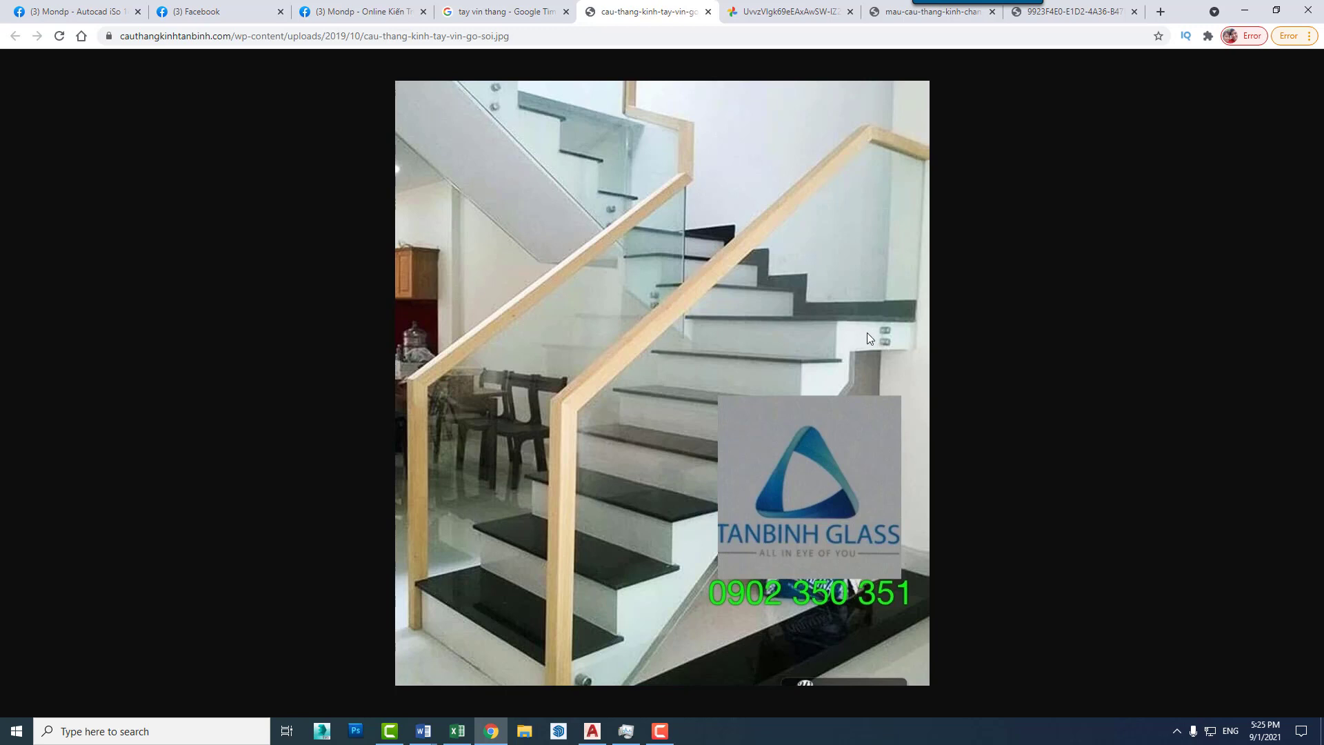
# Browse the stair reference photo tabs, ending on the 9923F4E0 jpeg with the curved underside
pyautogui.click(773, 21)
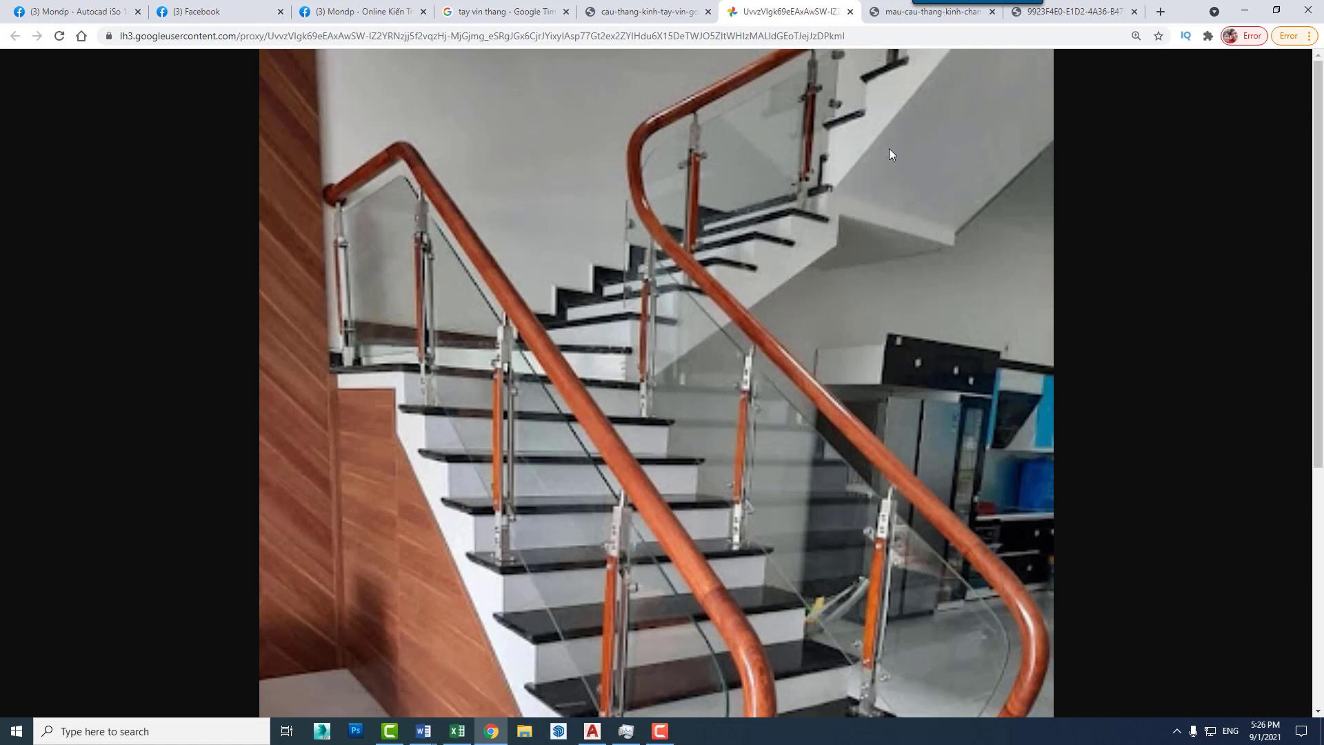
pyautogui.click(889, 14)
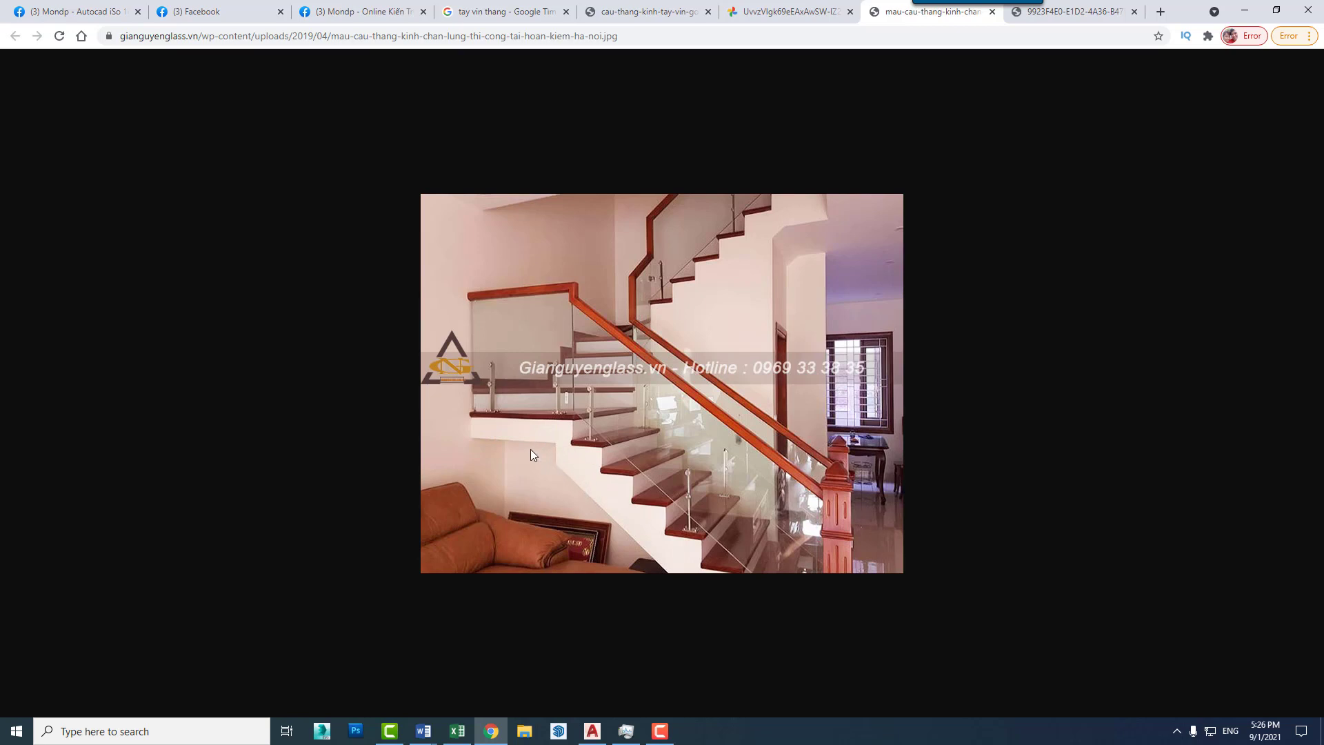
pyautogui.click(1074, 12)
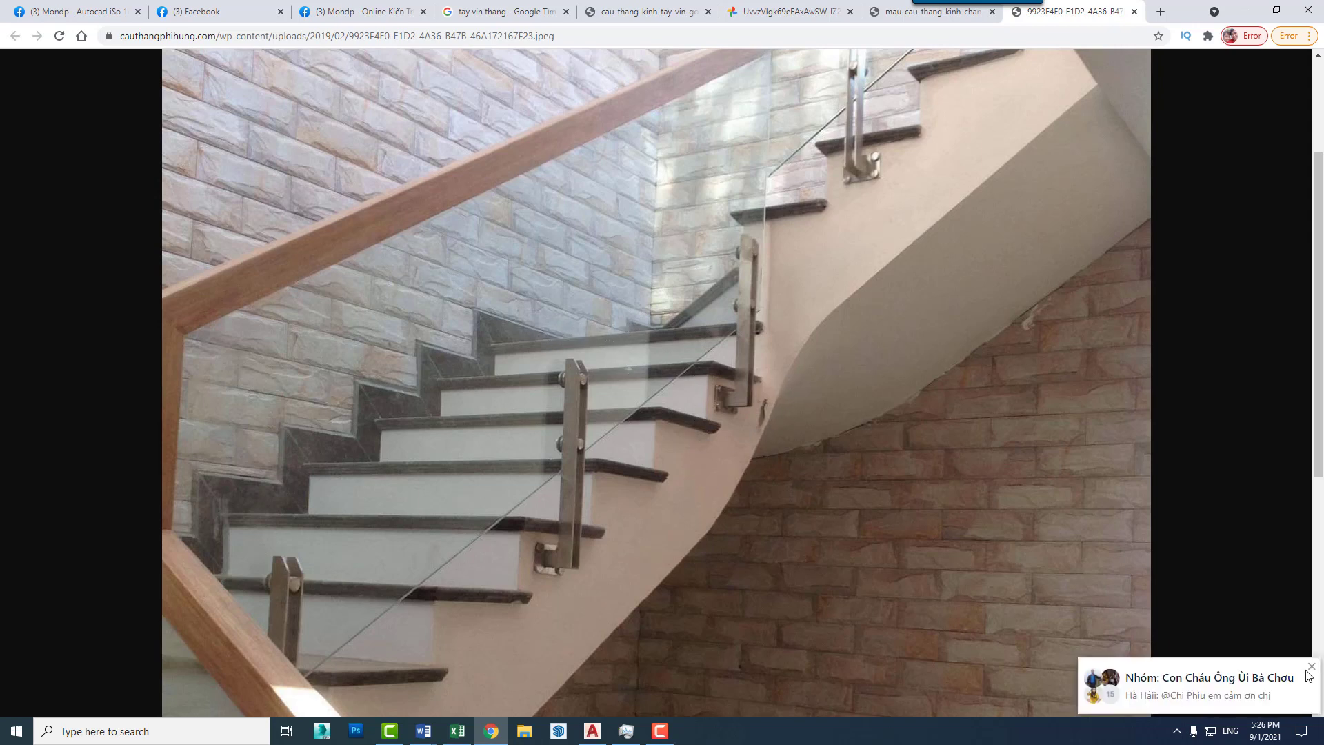
# Dismiss the chat popup, revisit the curved wooden-handrail stair photo, then return to the AutoCAD drawing
pyautogui.click(1312, 667)
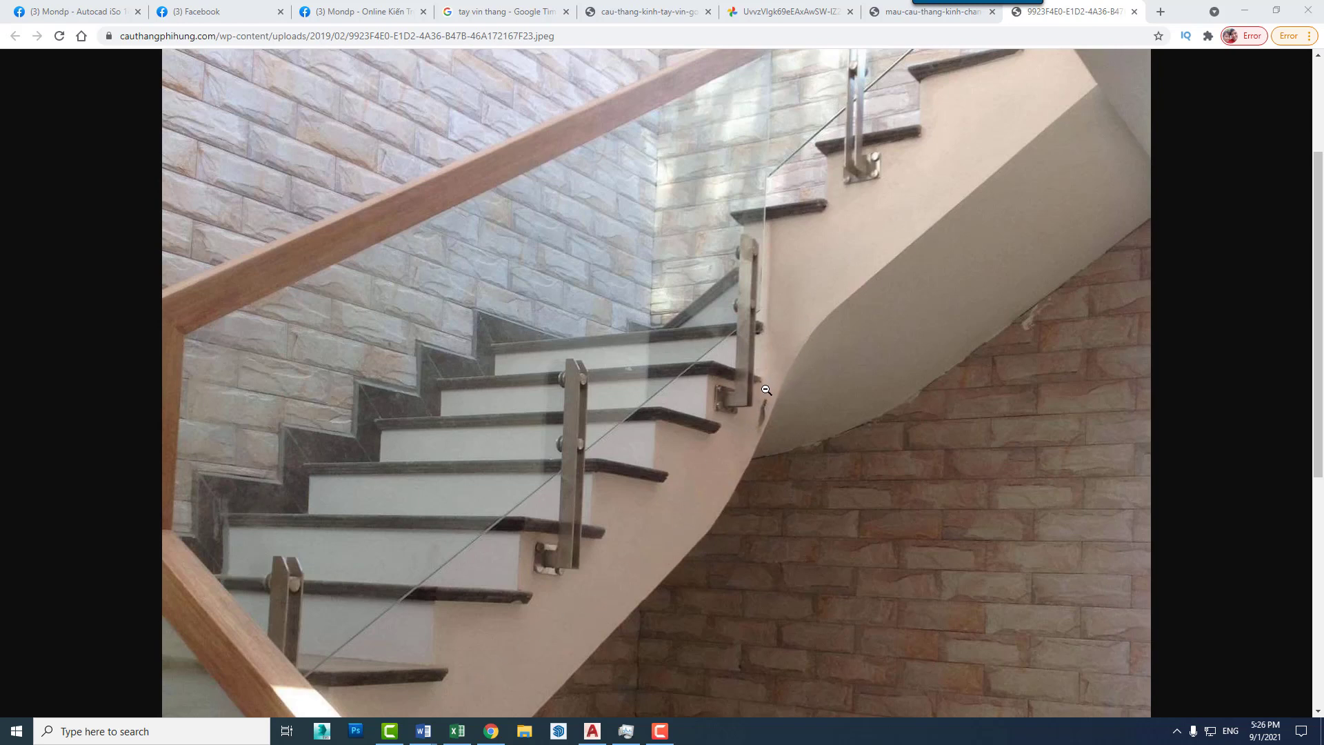
pyautogui.scroll(-1, 764, 393)
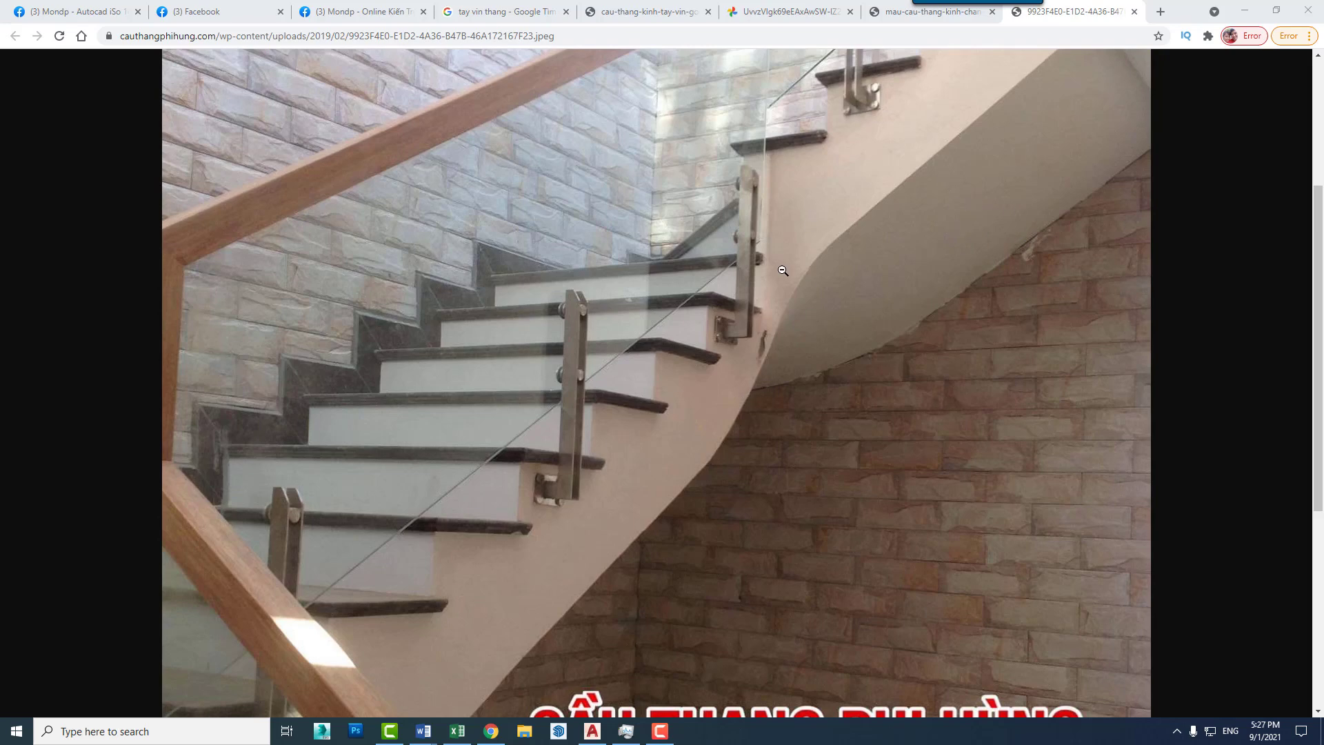
pyautogui.click(928, 12)
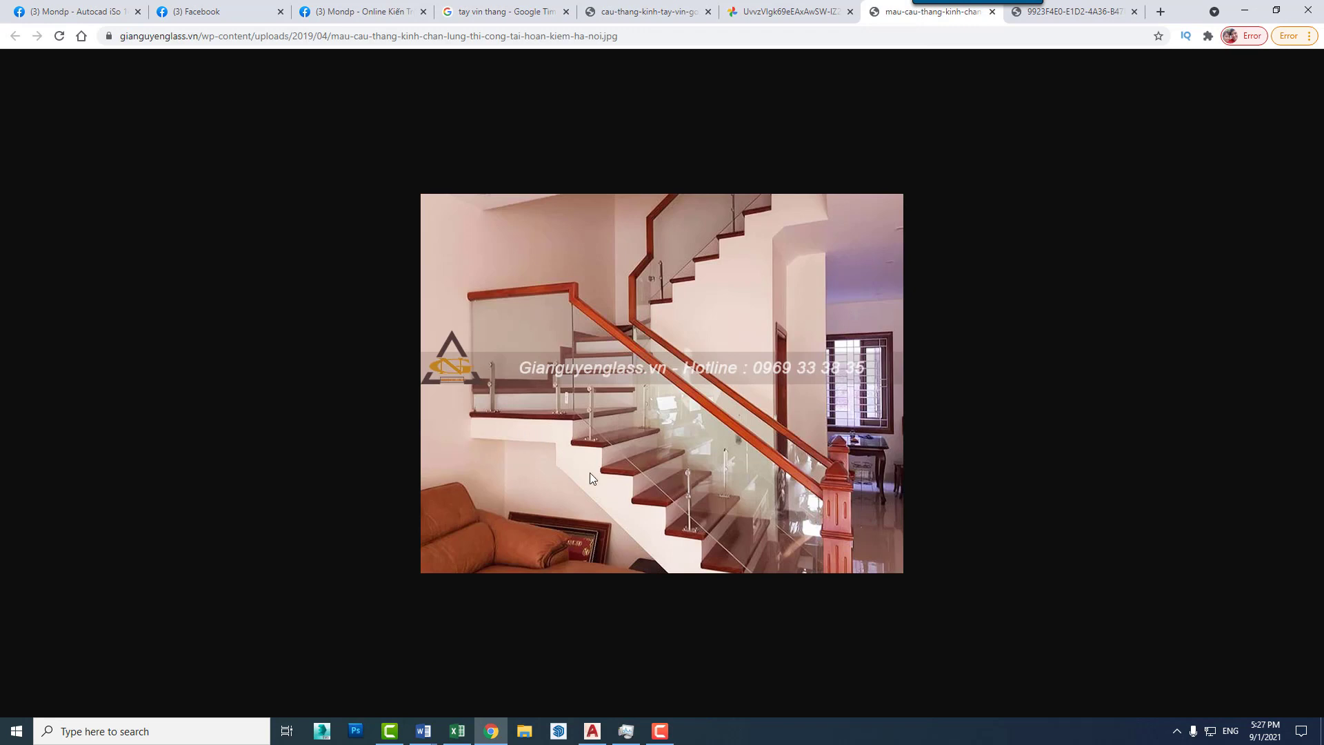
pyautogui.hotkey('ctrl', 'shift', 'Tab')
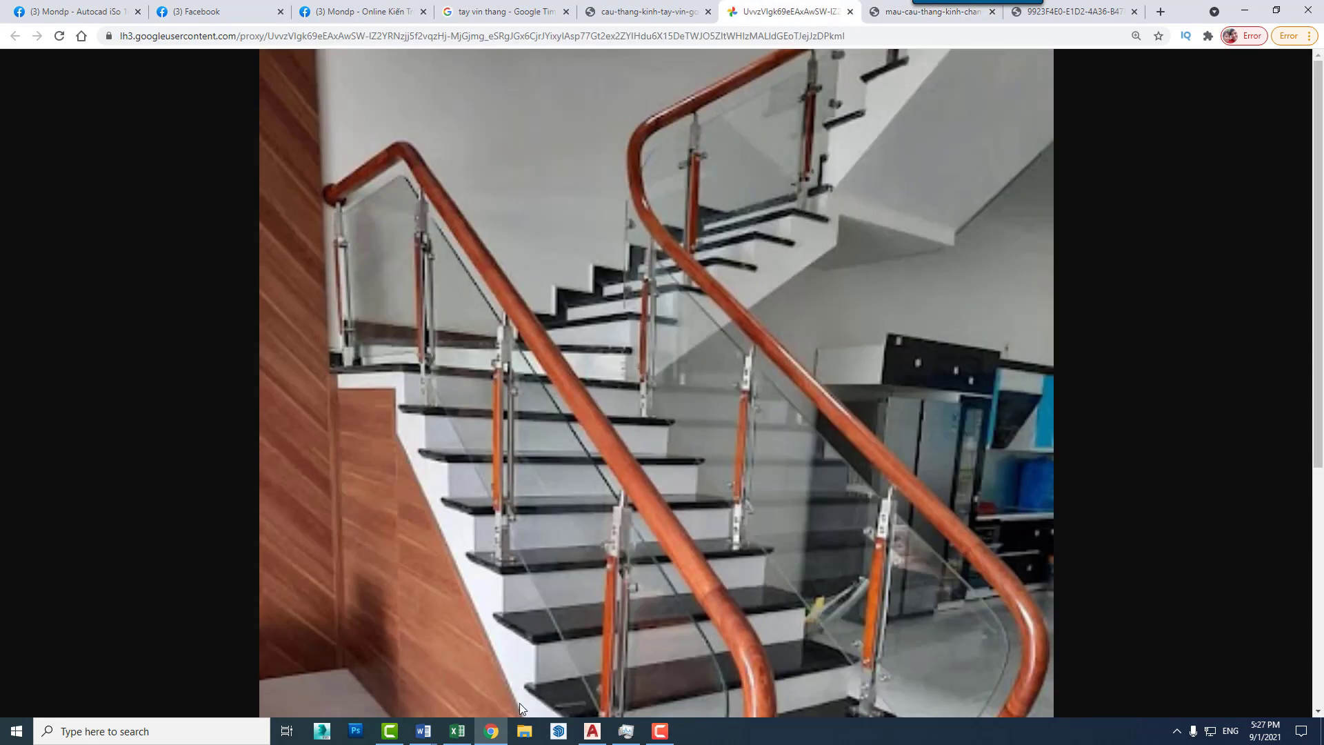
pyautogui.click(592, 731)
# Draw a horizontal guide line at the landing-to-flight slab junction
pyautogui.moveTo(576, 349)
pyautogui.mouseDown(button='middle')
pyautogui.moveTo(586, 419)
pyautogui.moveTo(571, 323)
pyautogui.mouseUp(button='middle')
pyautogui.scroll(8, 587, 418)
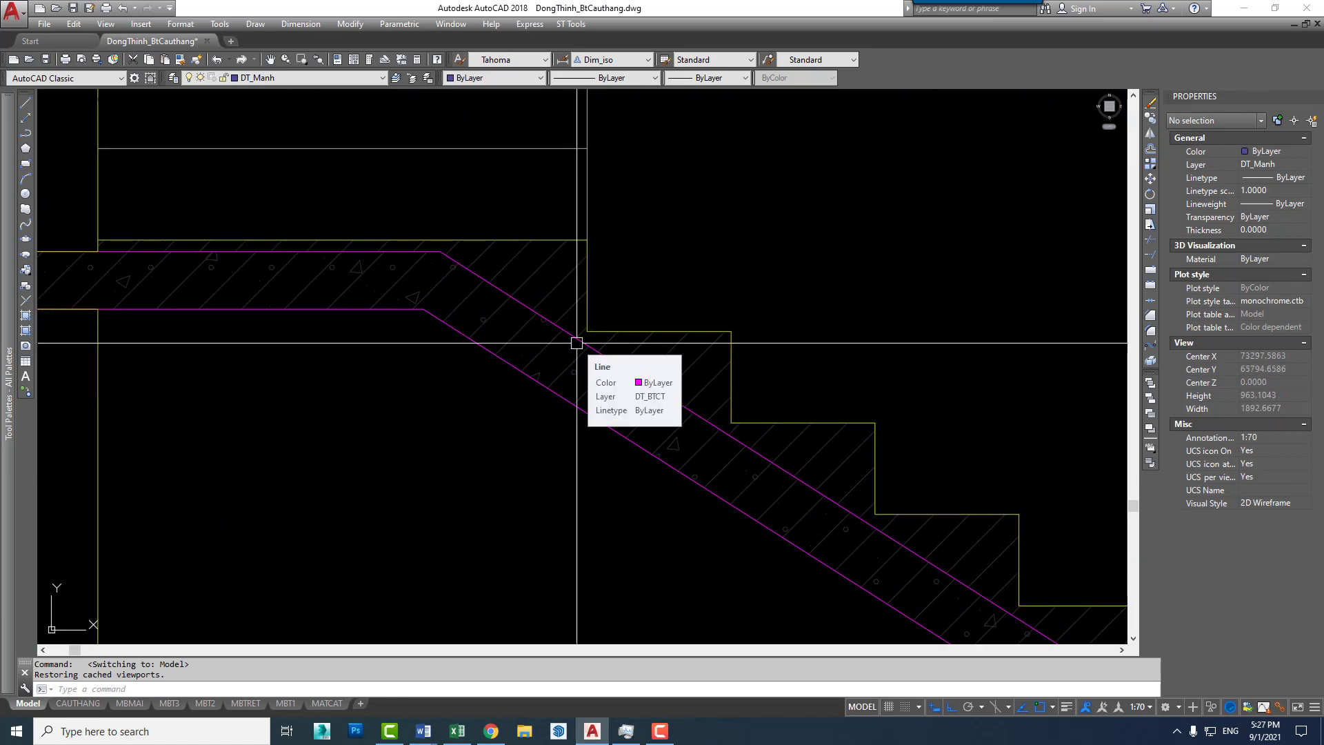
pyautogui.press('Return')
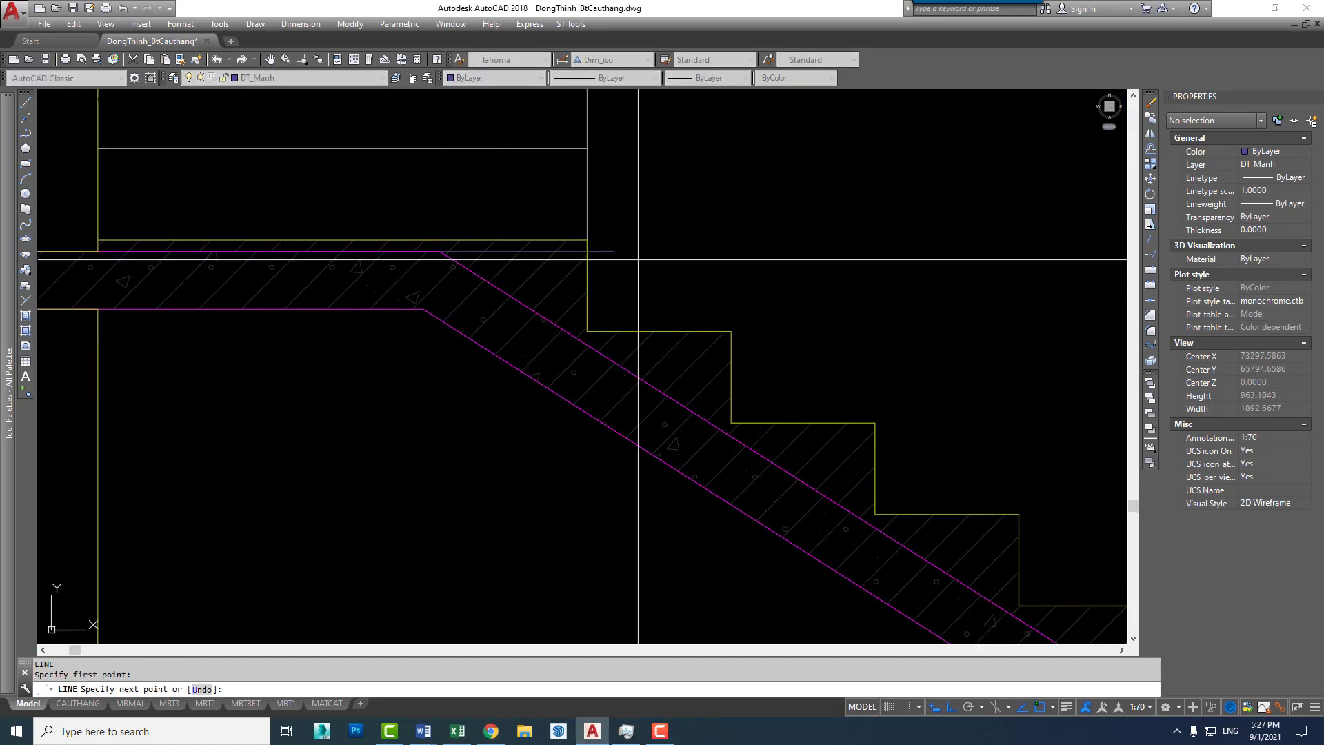
pyautogui.click(687, 259)
pyautogui.press('Escape')
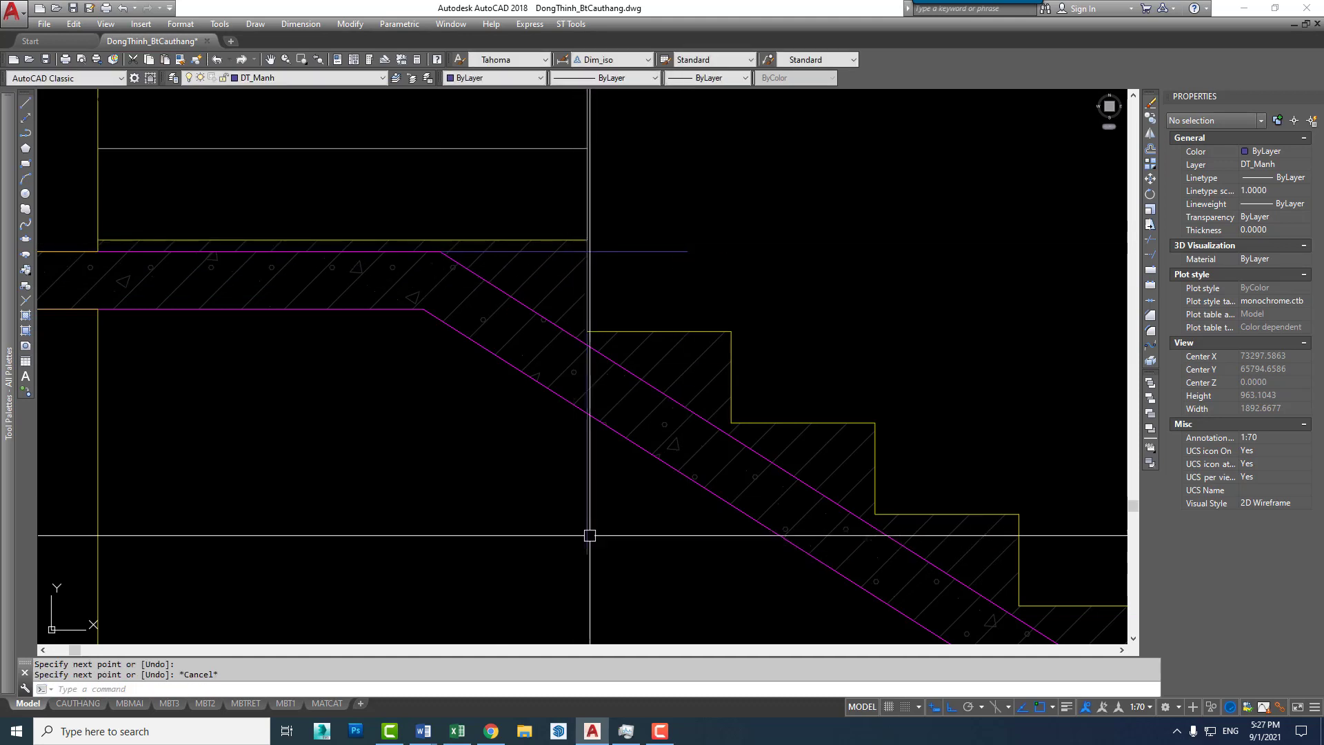
# Offset the vertical guide line 120 to the left
pyautogui.write('o')
pyautogui.press('Return')
pyautogui.write('12')
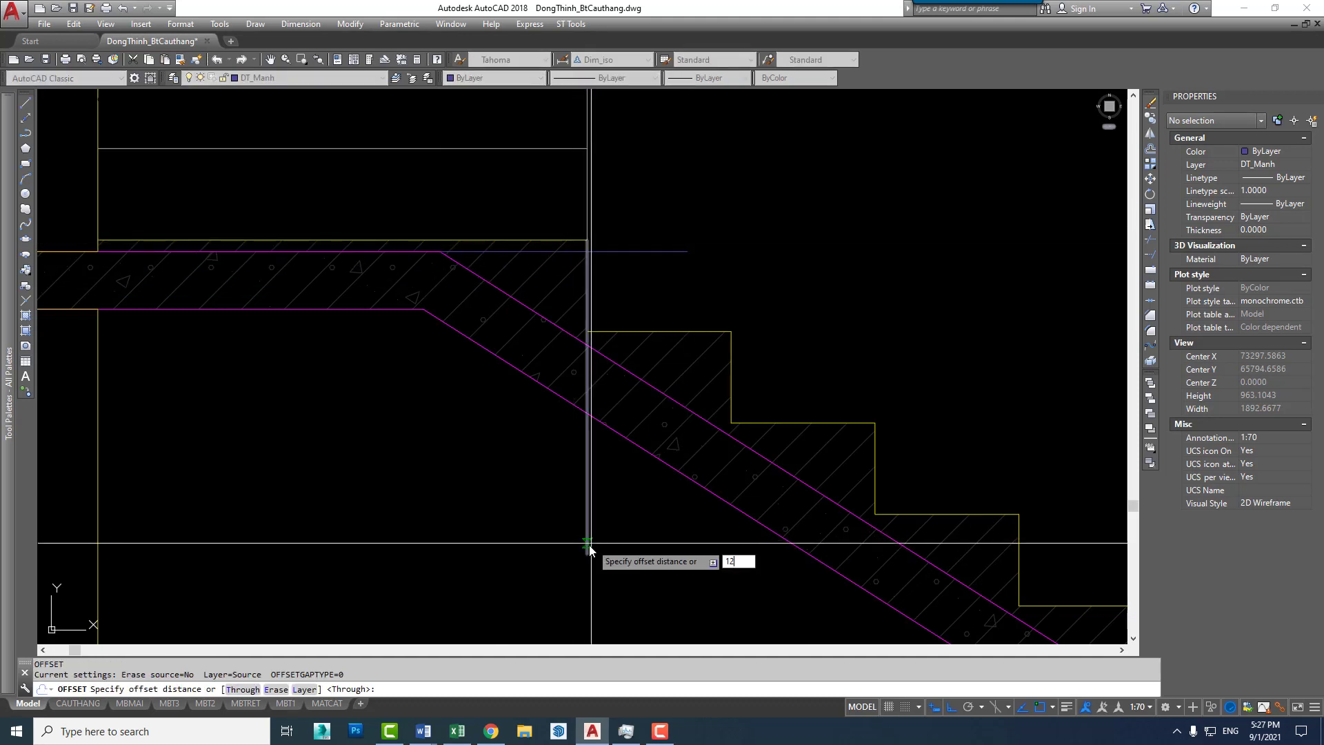
pyautogui.write('0')
pyautogui.press('Return')
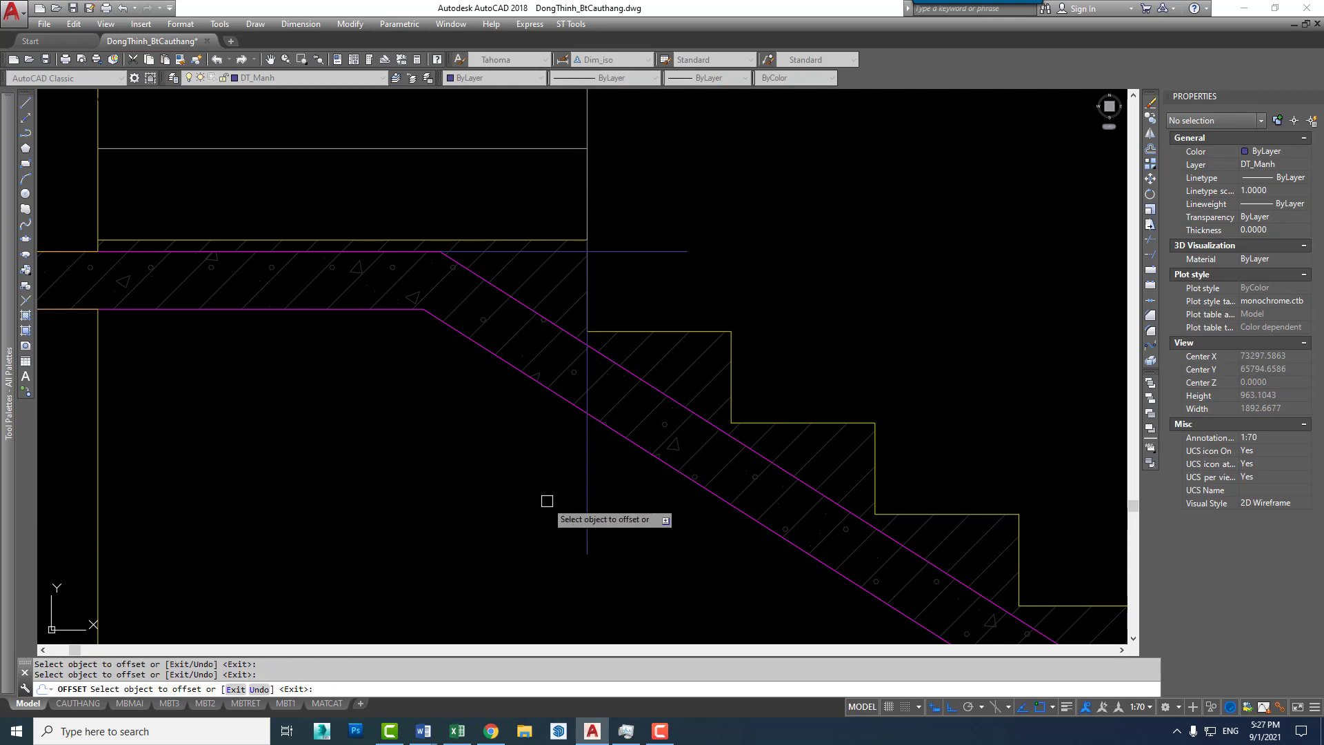
pyautogui.click(587, 501)
pyautogui.click(572, 476)
pyautogui.press('Escape')
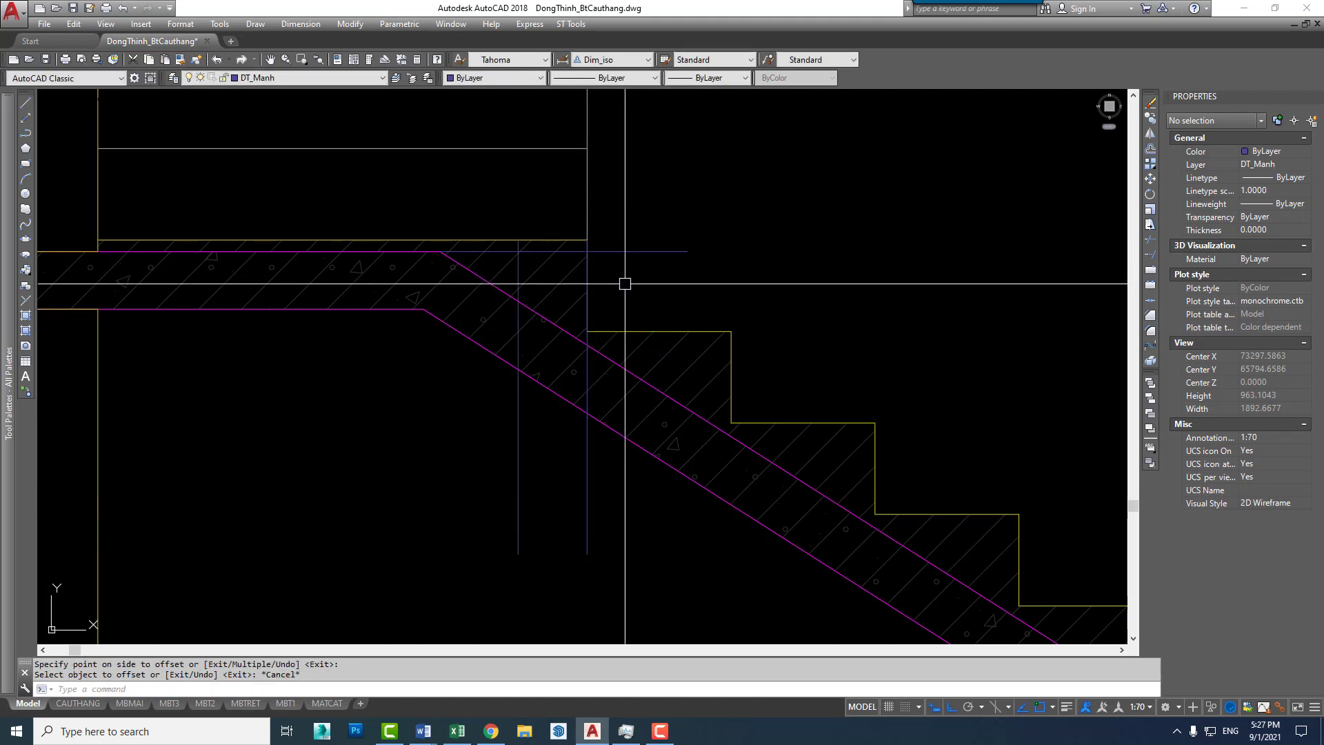
# Offset the horizontal guide line 100 downward and check the new line's endpoint
pyautogui.press('Return')
pyautogui.write('100')
pyautogui.press('Return')
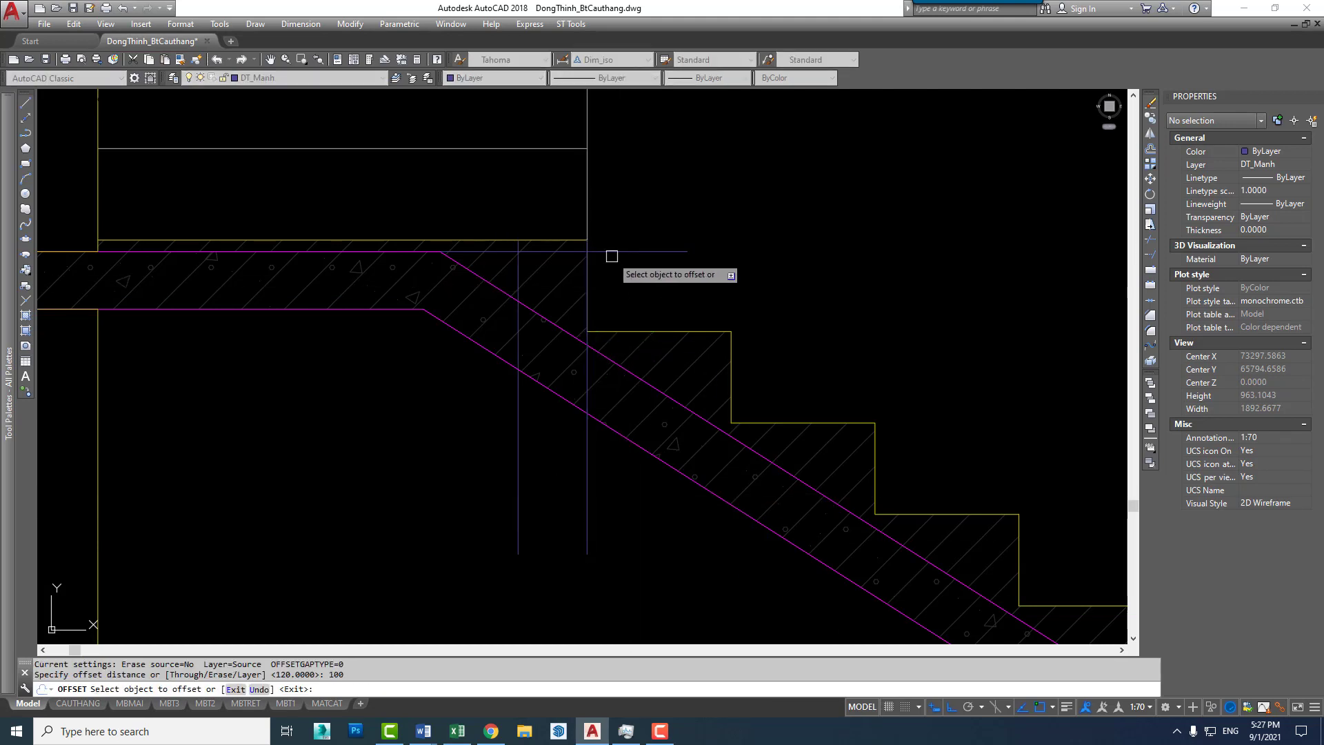
pyautogui.click(611, 251)
pyautogui.click(474, 333)
pyautogui.press('Escape')
pyautogui.click(504, 309)
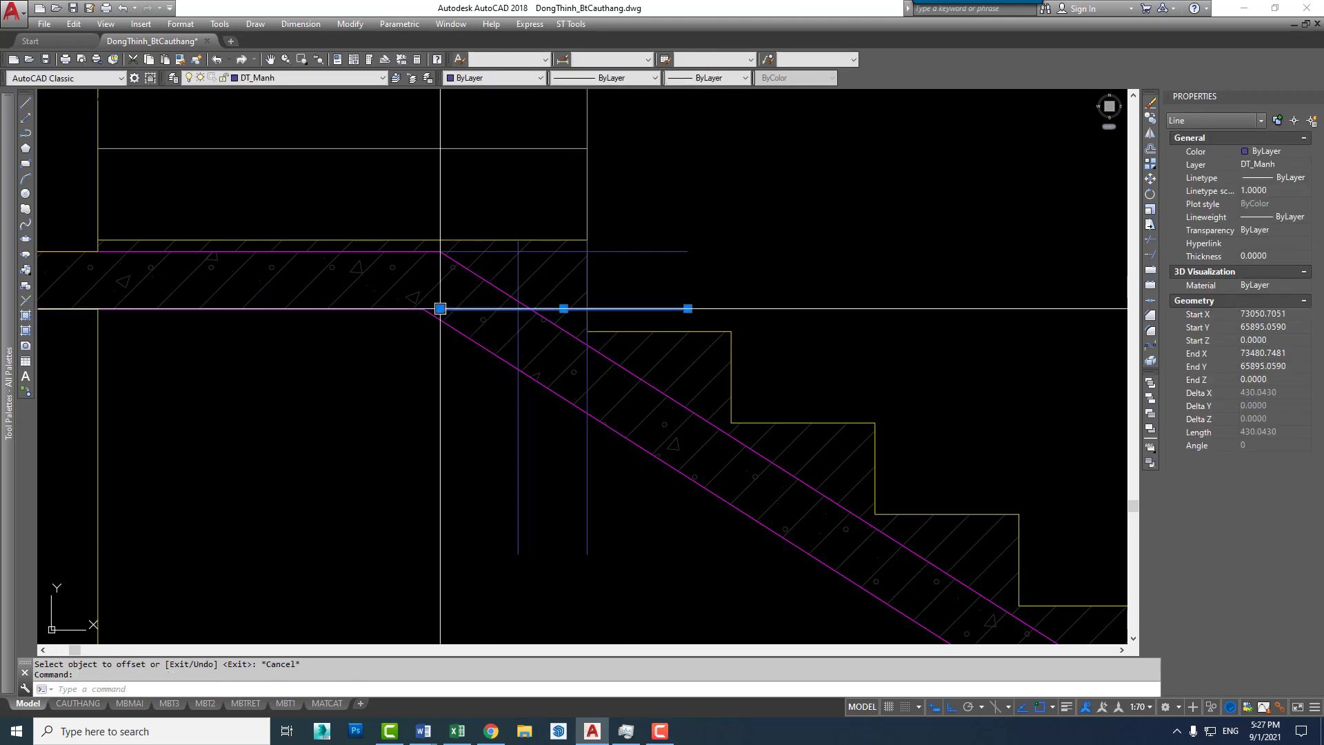
pyautogui.click(437, 309)
pyautogui.press('Escape')
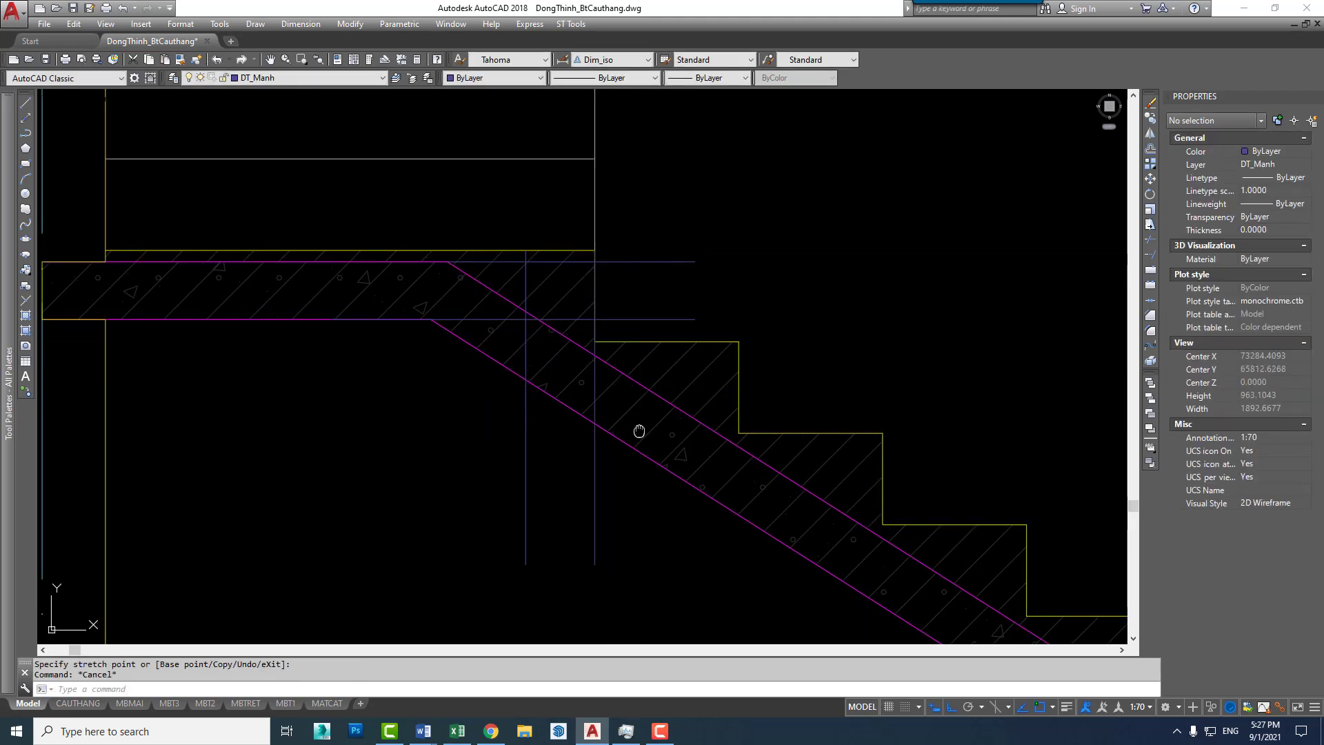
# Offset the vertical line beside the sloping flight 20 to the left
pyautogui.press('Return')
pyautogui.write('20')
pyautogui.press('Return')
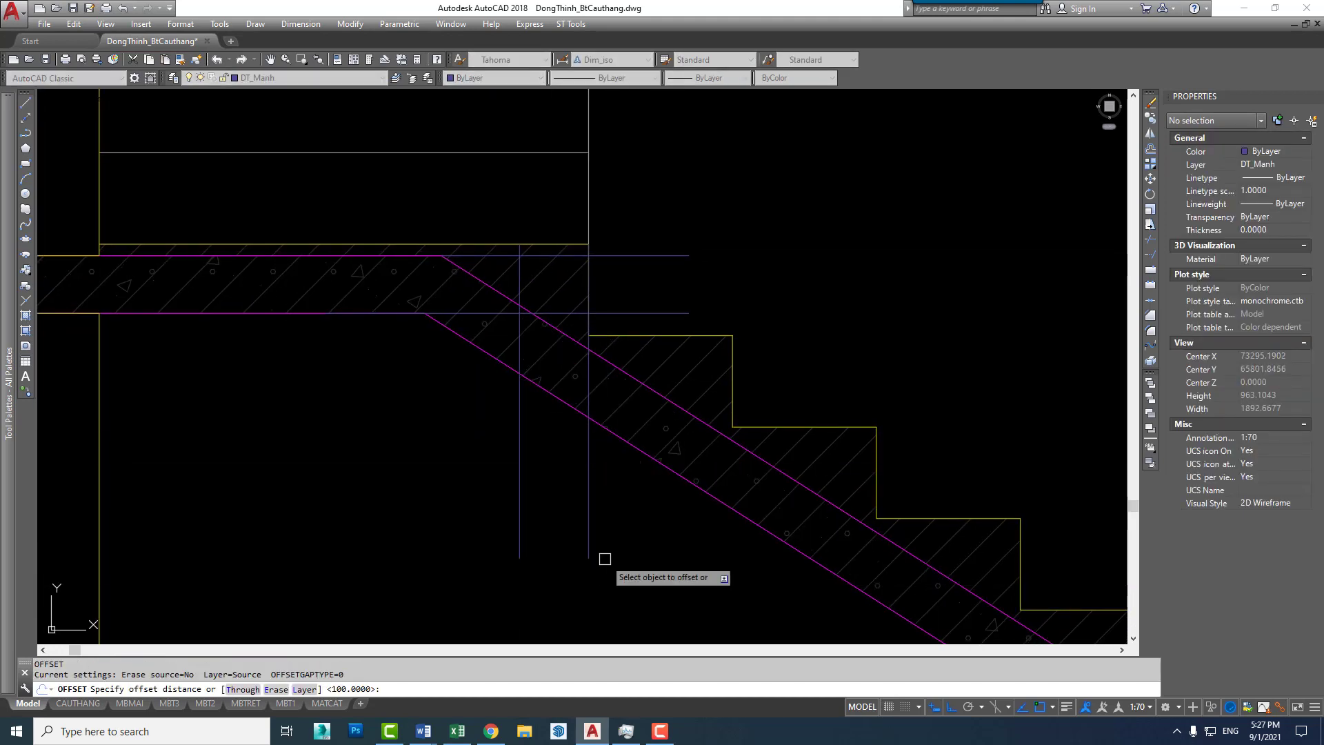
pyautogui.click(588, 552)
pyautogui.click(579, 524)
pyautogui.press('Escape')
pyautogui.moveTo(681, 487); pyautogui.dragTo(665, 506, button='middle')
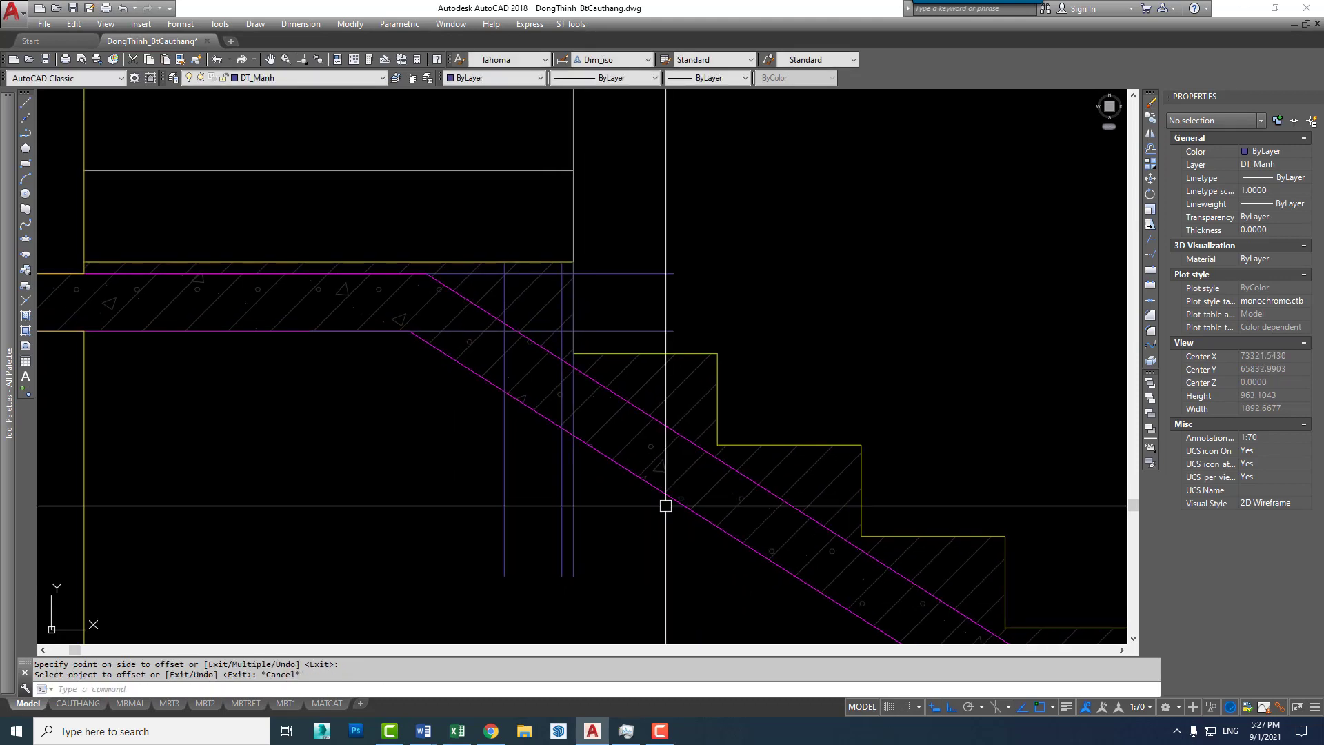
pyautogui.write('MM')
pyautogui.press('Return')
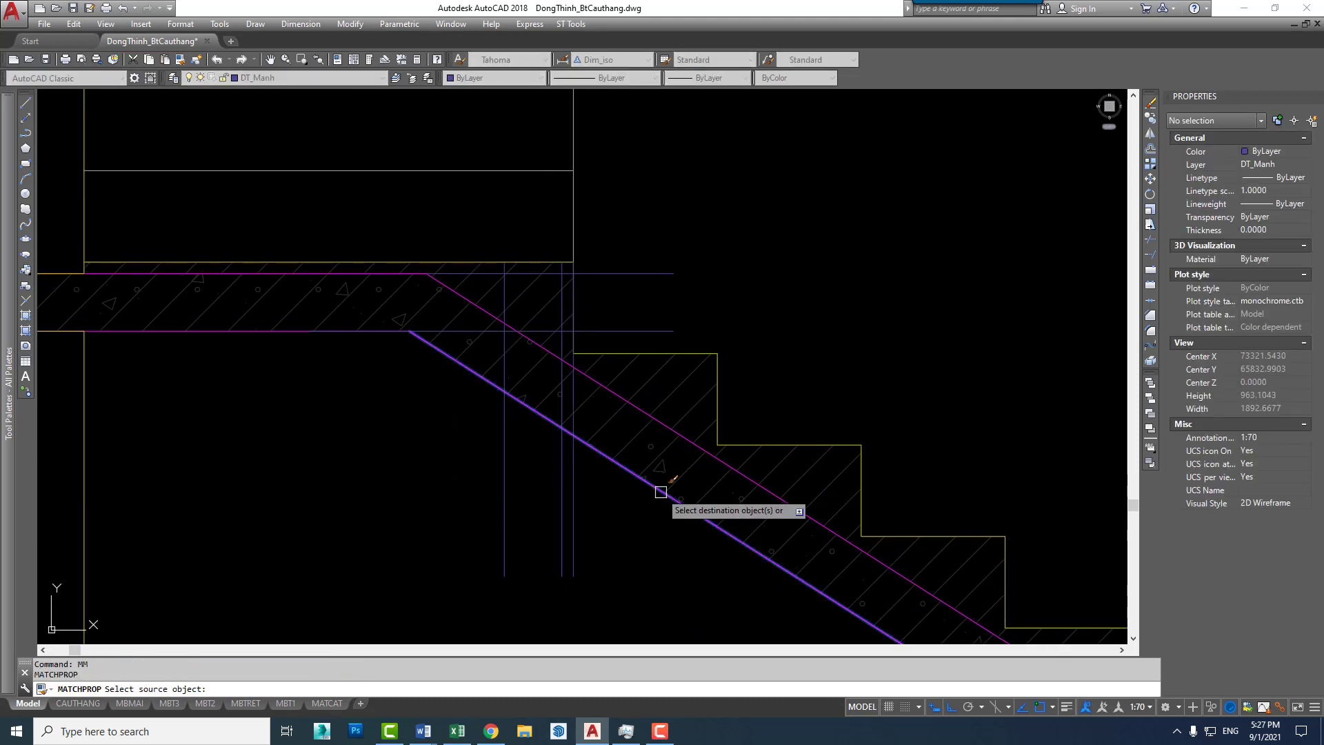
# Match the diagonal line's properties onto the hatch and vertical lines, then erase the slab hatch
pyautogui.click(662, 490)
pyautogui.moveTo(464, 550); pyautogui.dragTo(632, 440)
pyautogui.press('Escape')
pyautogui.click(632, 440)
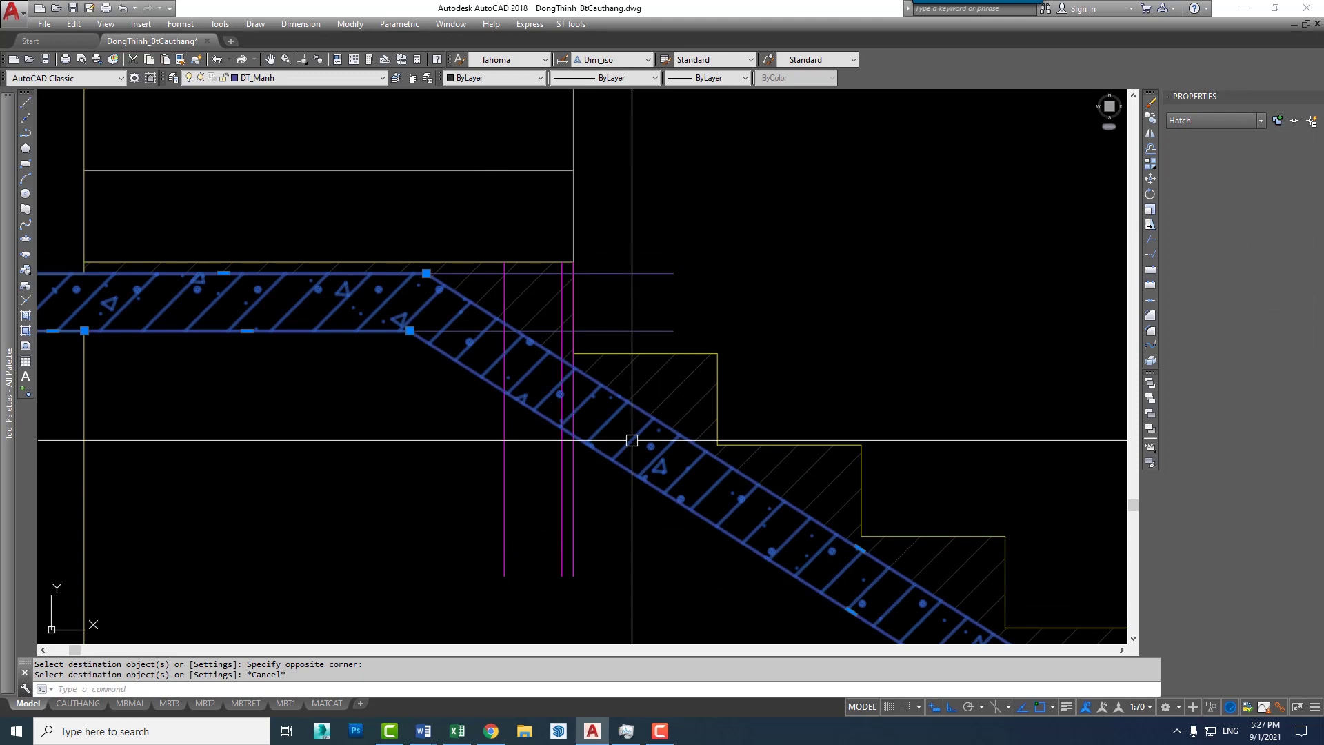
pyautogui.write('e')
pyautogui.press('Return')
# Isolate the vertical lines' layer, restore all layers with LAYON, and erase the remaining slab hatch
pyautogui.moveTo(612, 511); pyautogui.dragTo(549, 531)
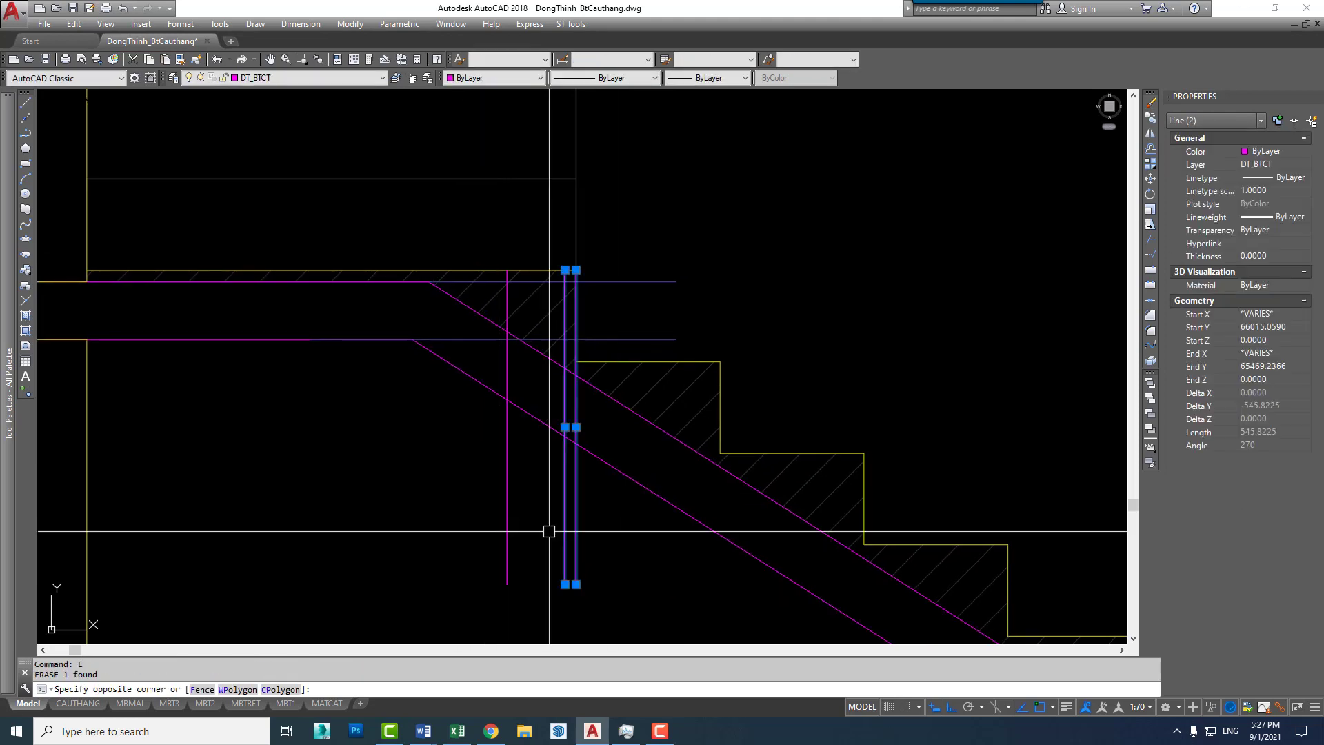
pyautogui.press('Return')
pyautogui.moveTo(665, 394)
pyautogui.mouseDown(button='middle')
pyautogui.moveTo(710, 429)
pyautogui.moveTo(653, 416)
pyautogui.mouseUp(button='middle')
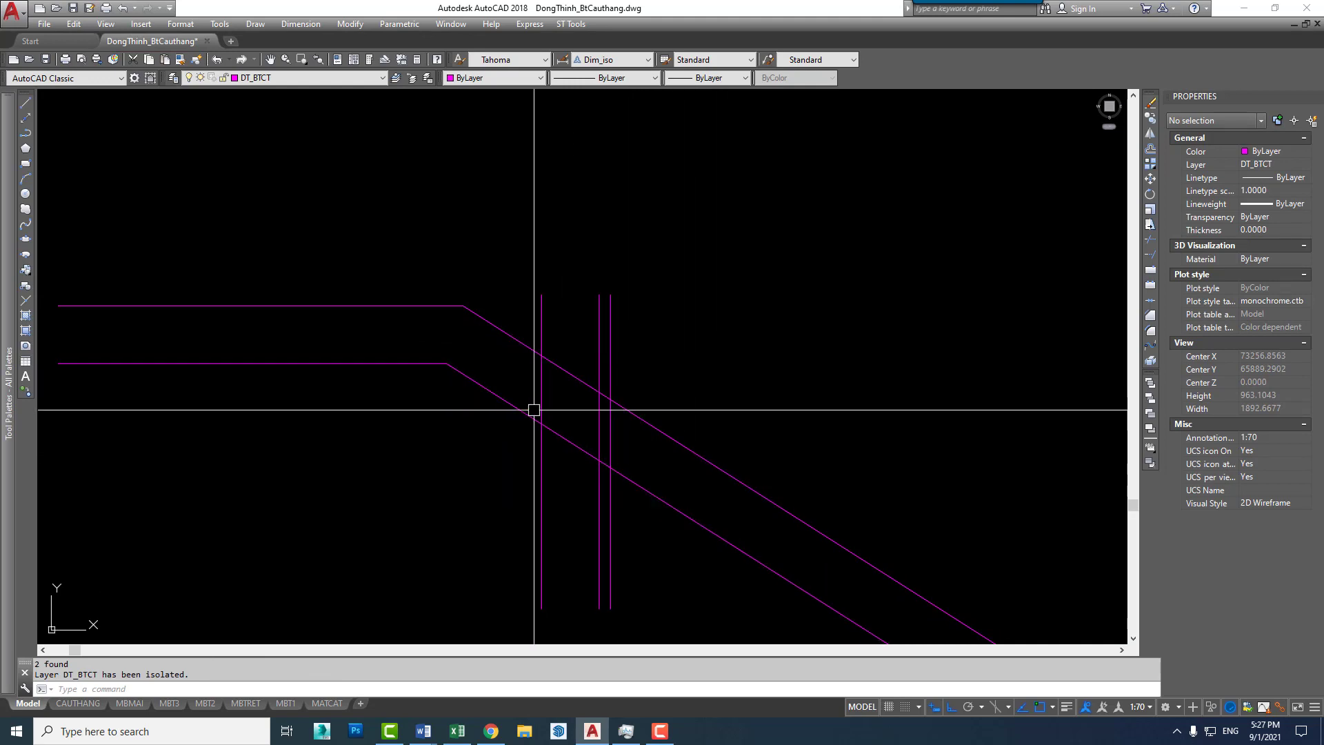
pyautogui.write('layon')
pyautogui.press('Return')
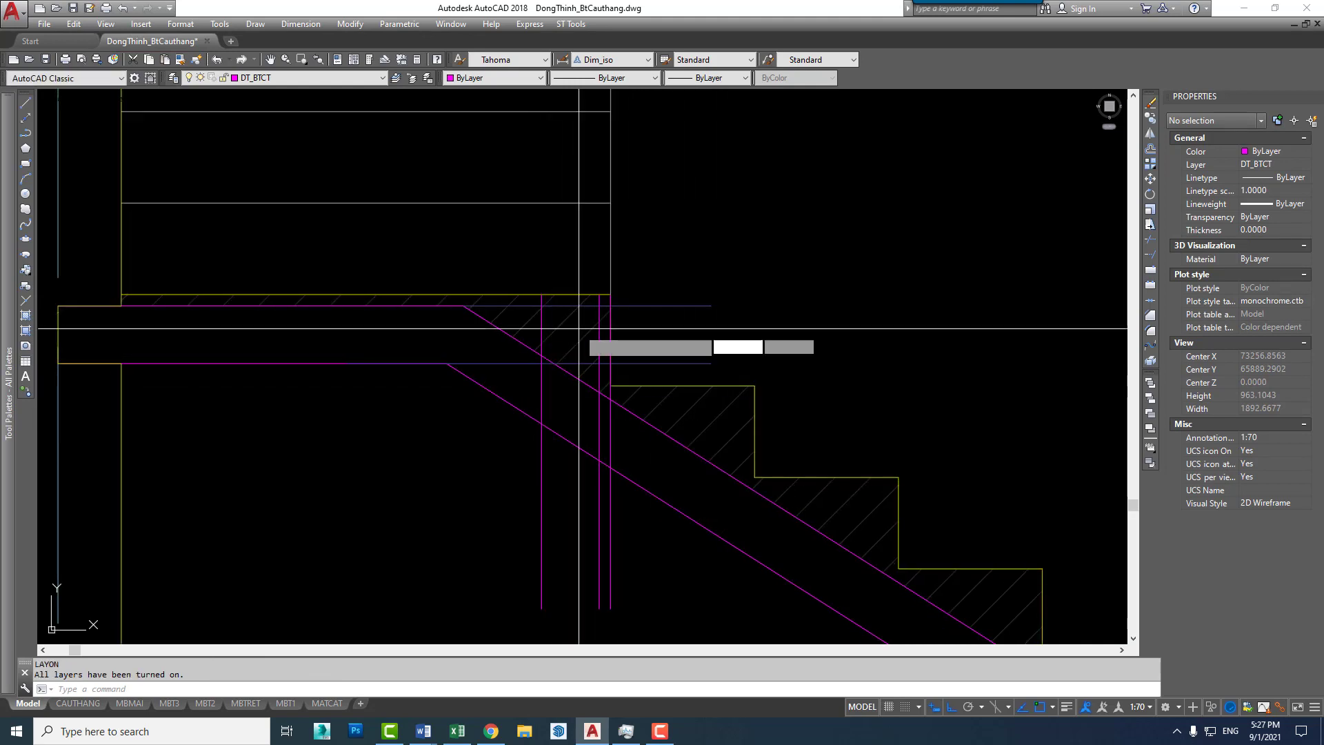
pyautogui.click(573, 351)
pyautogui.press('e')
pyautogui.press('Return')
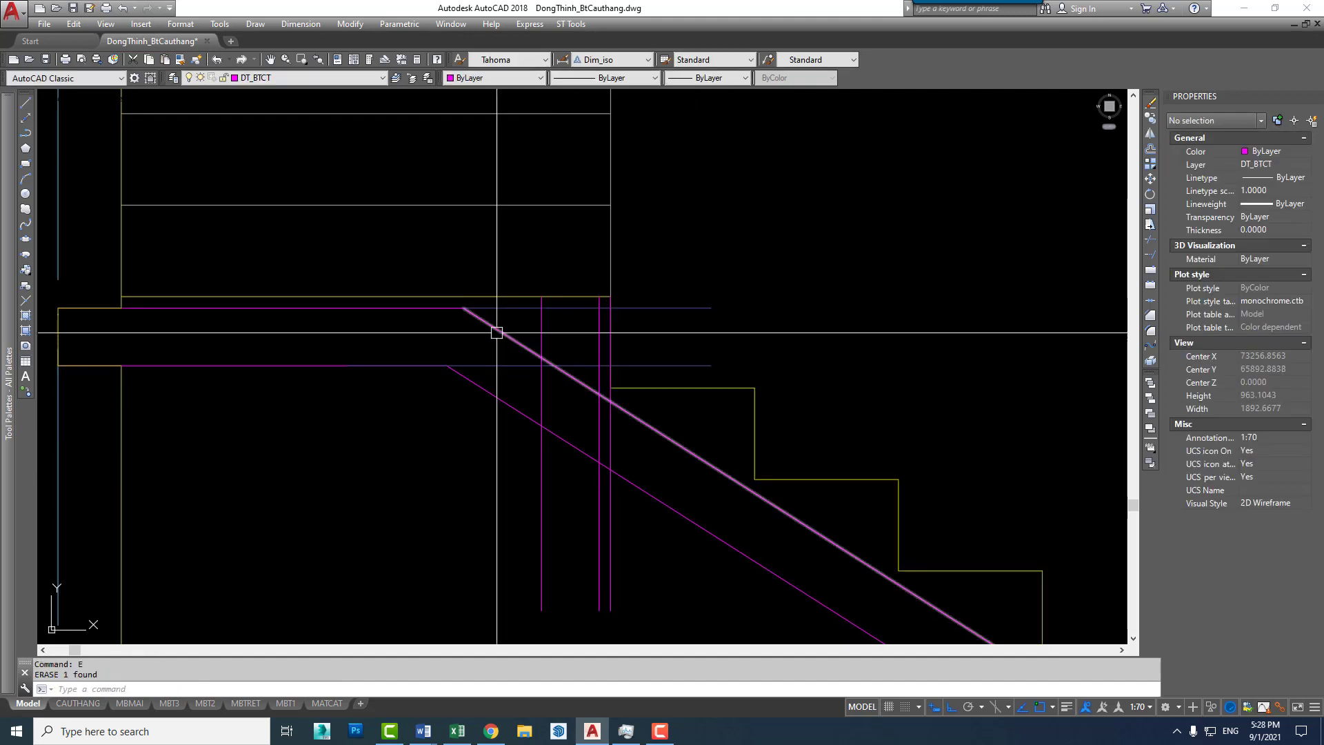
# Fillet the top horizontal slab line to the vertical magenta line in a sharp corner
pyautogui.click(497, 333)
pyautogui.press('Escape')
pyautogui.moveTo(599, 336); pyautogui.dragTo(600, 345, button='middle')
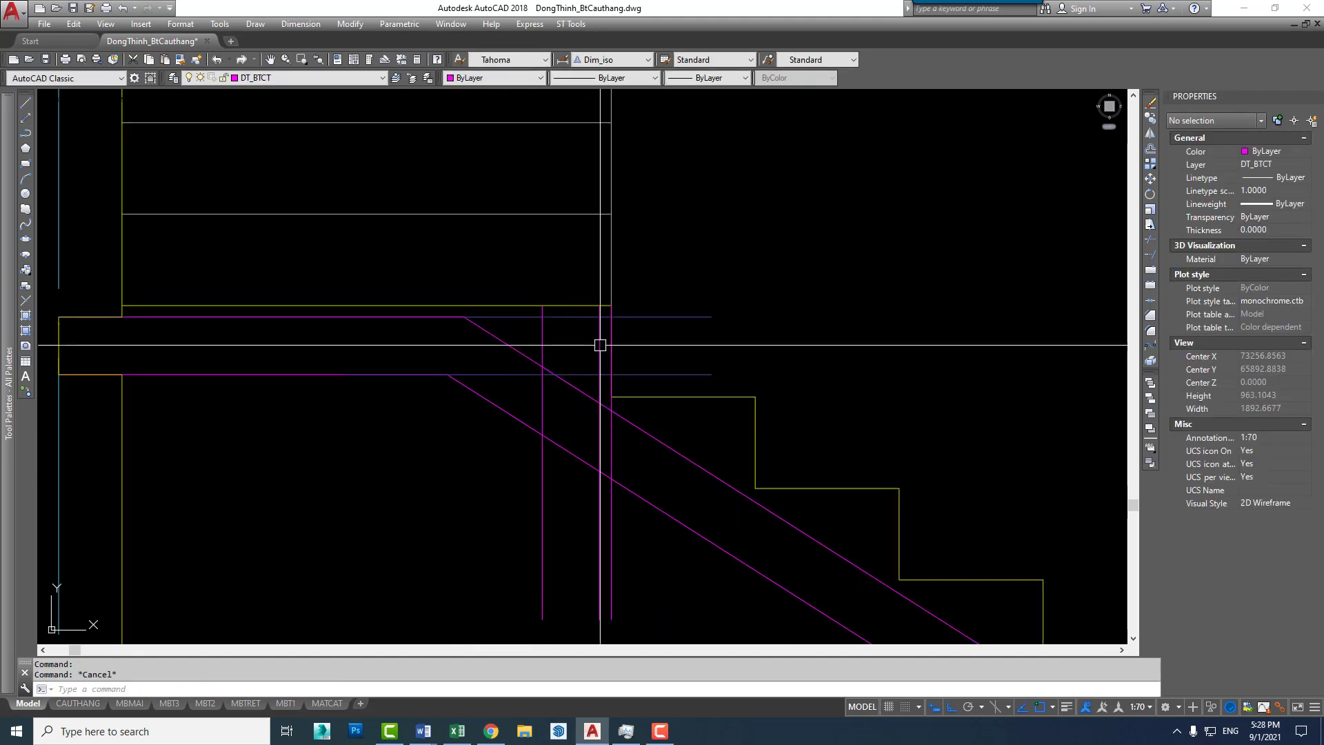
pyautogui.click(571, 384)
pyautogui.press('Escape')
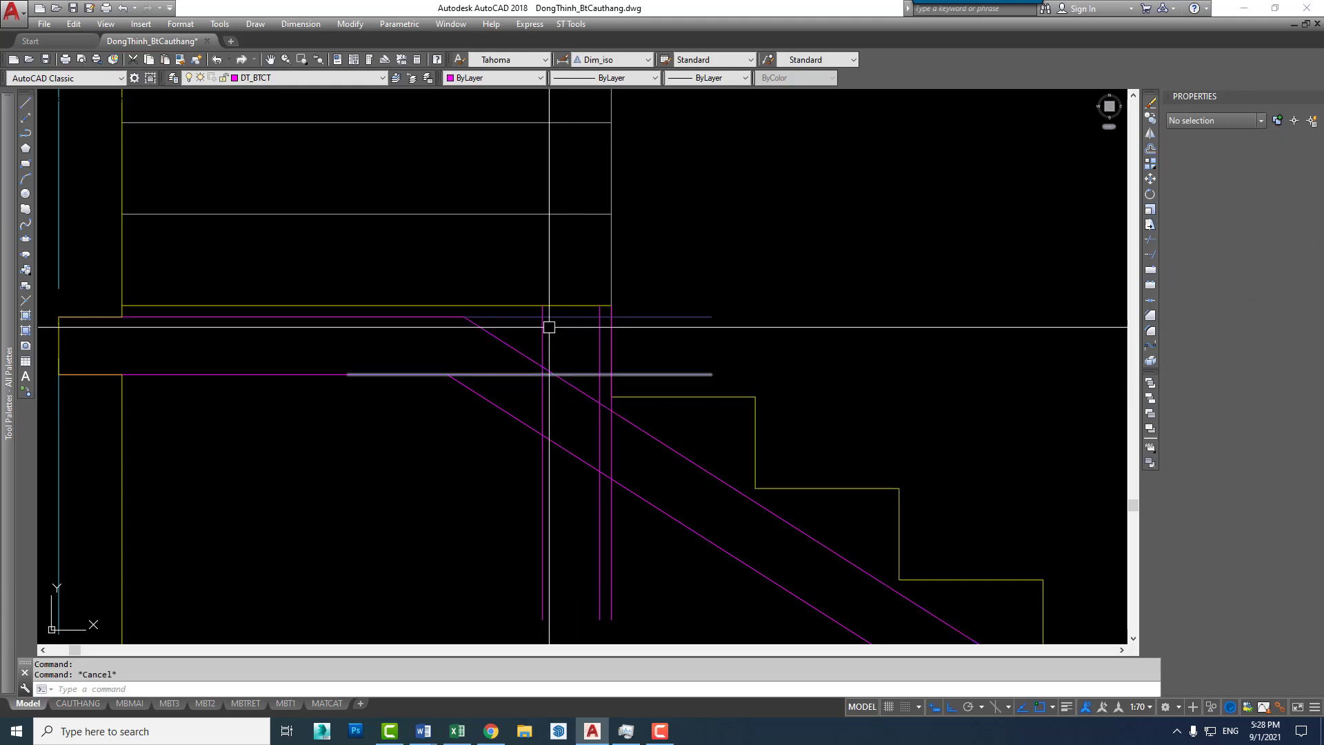
pyautogui.write('f')
pyautogui.press('Return')
pyautogui.click(445, 317)
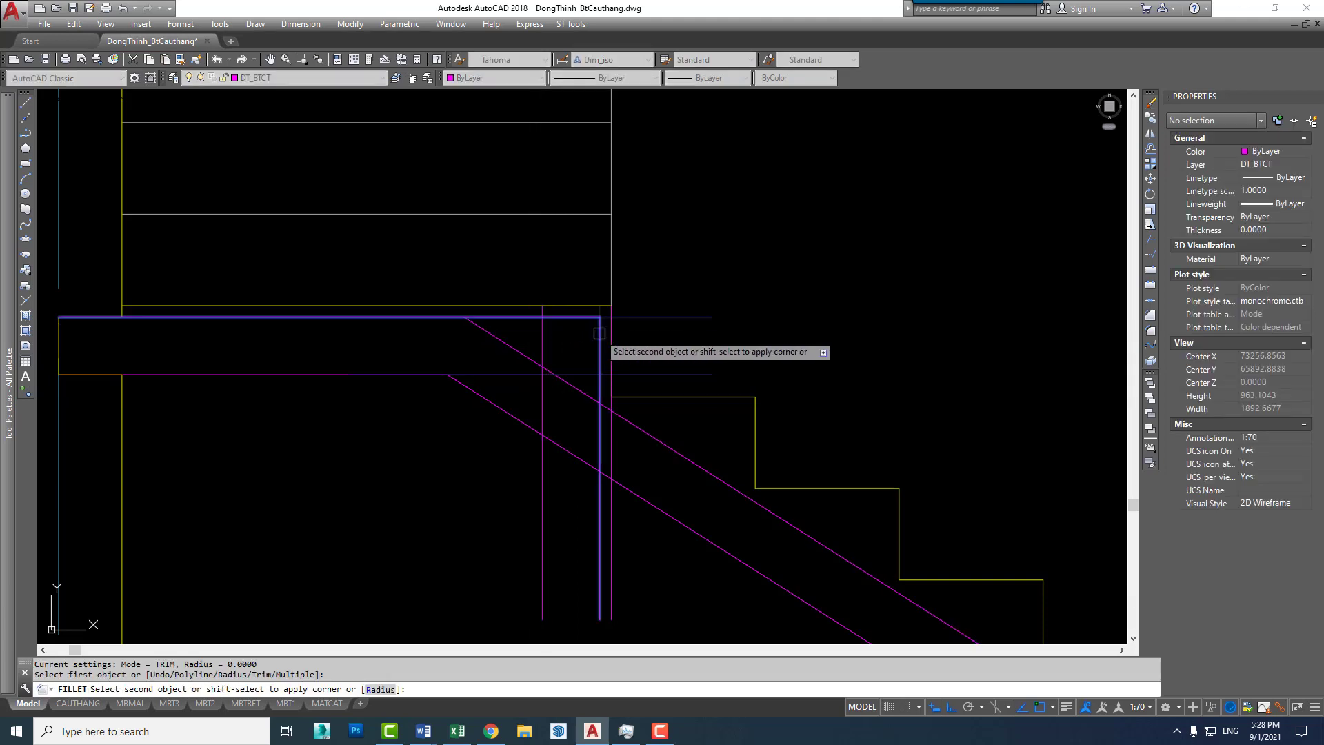
pyautogui.click(599, 333)
# Corner the vertical magenta line with the upper diagonal and erase the two leftover line pieces
pyautogui.press('Return')
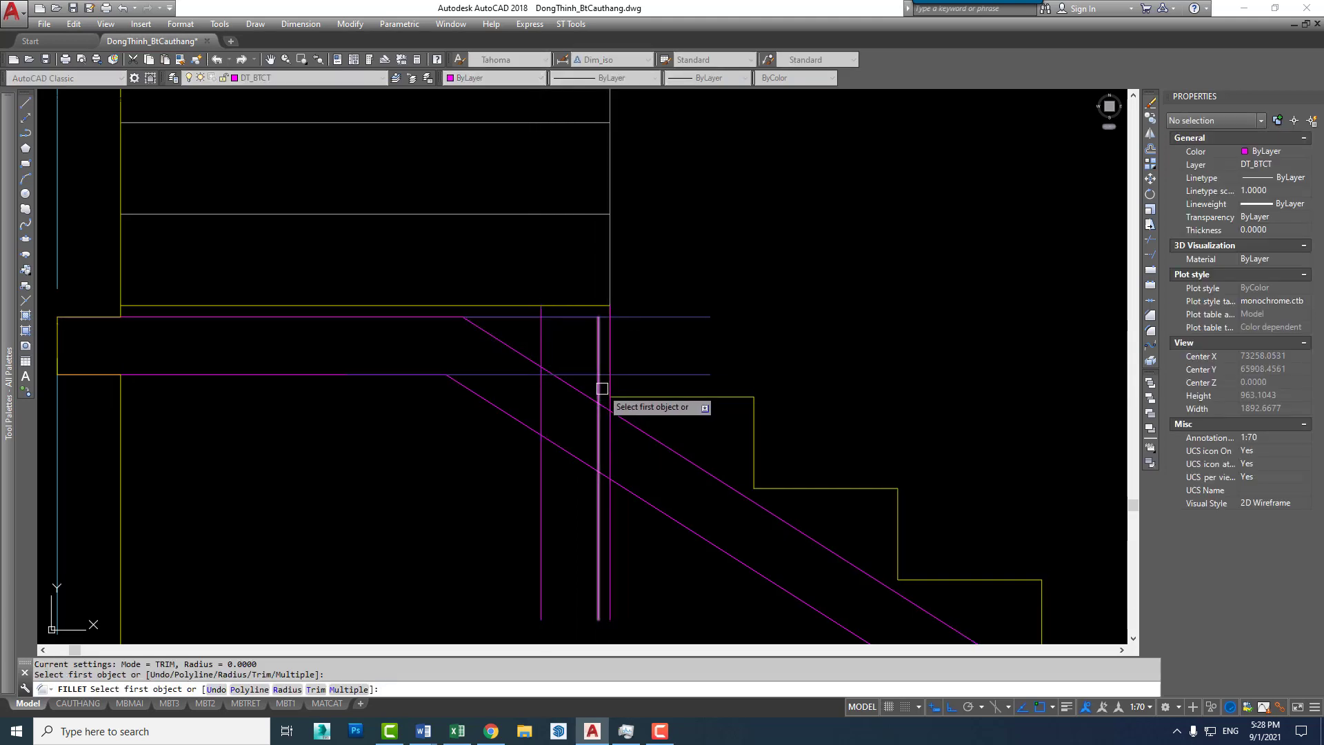
pyautogui.click(600, 393)
pyautogui.click(621, 424)
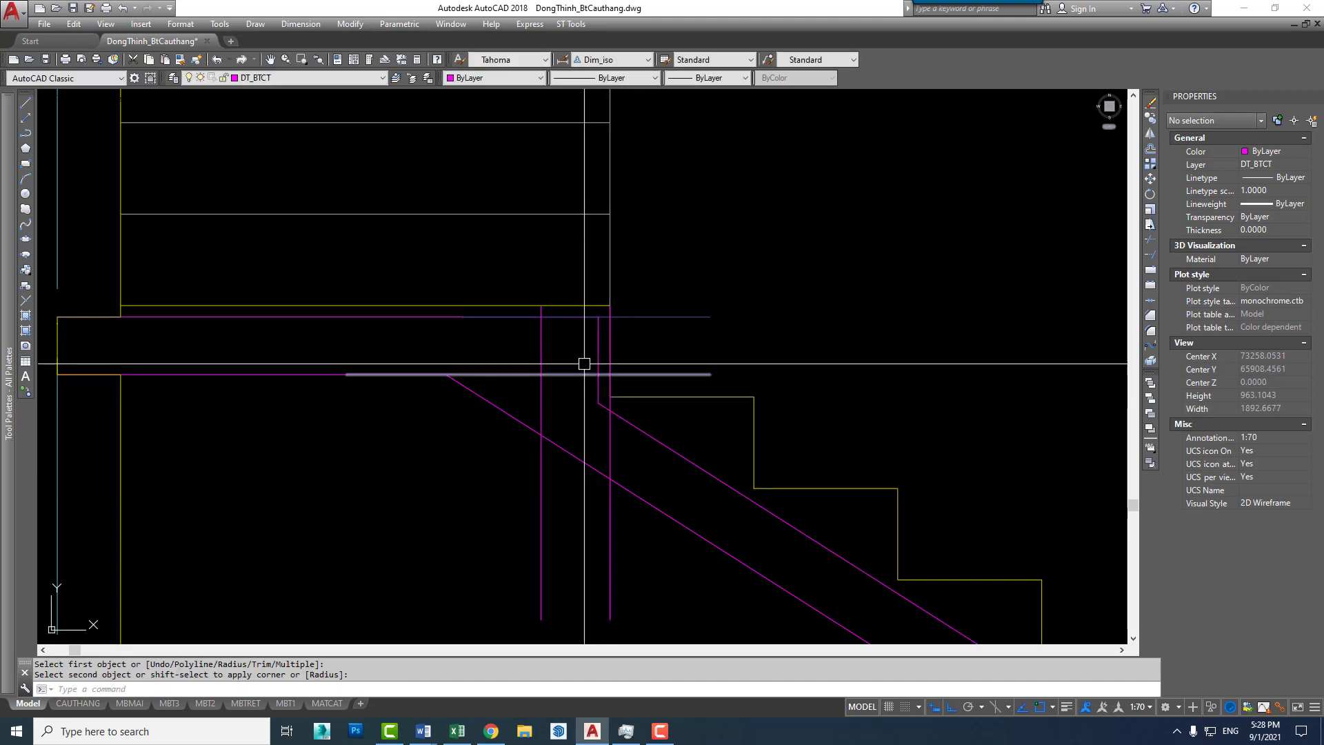
pyautogui.click(545, 432)
pyautogui.click(698, 288)
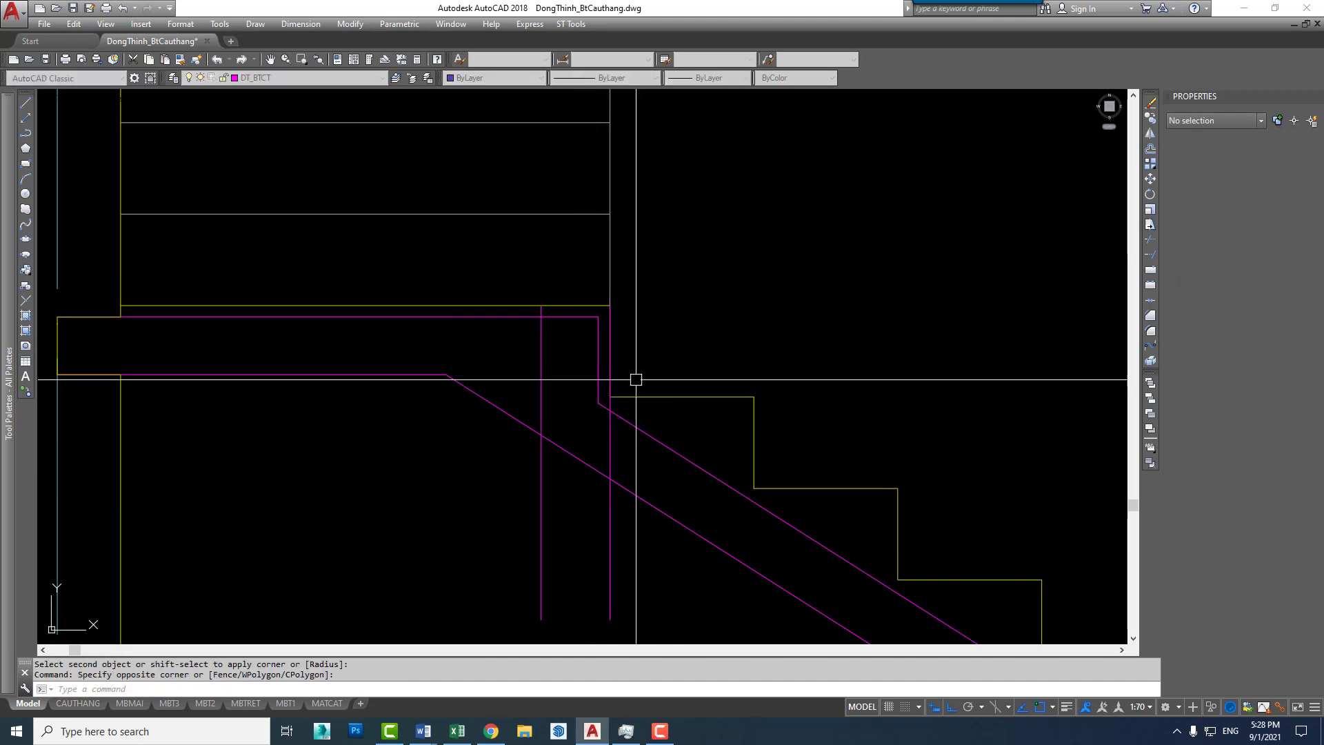
pyautogui.click(636, 380)
pyautogui.write('e')
pyautogui.press('Return')
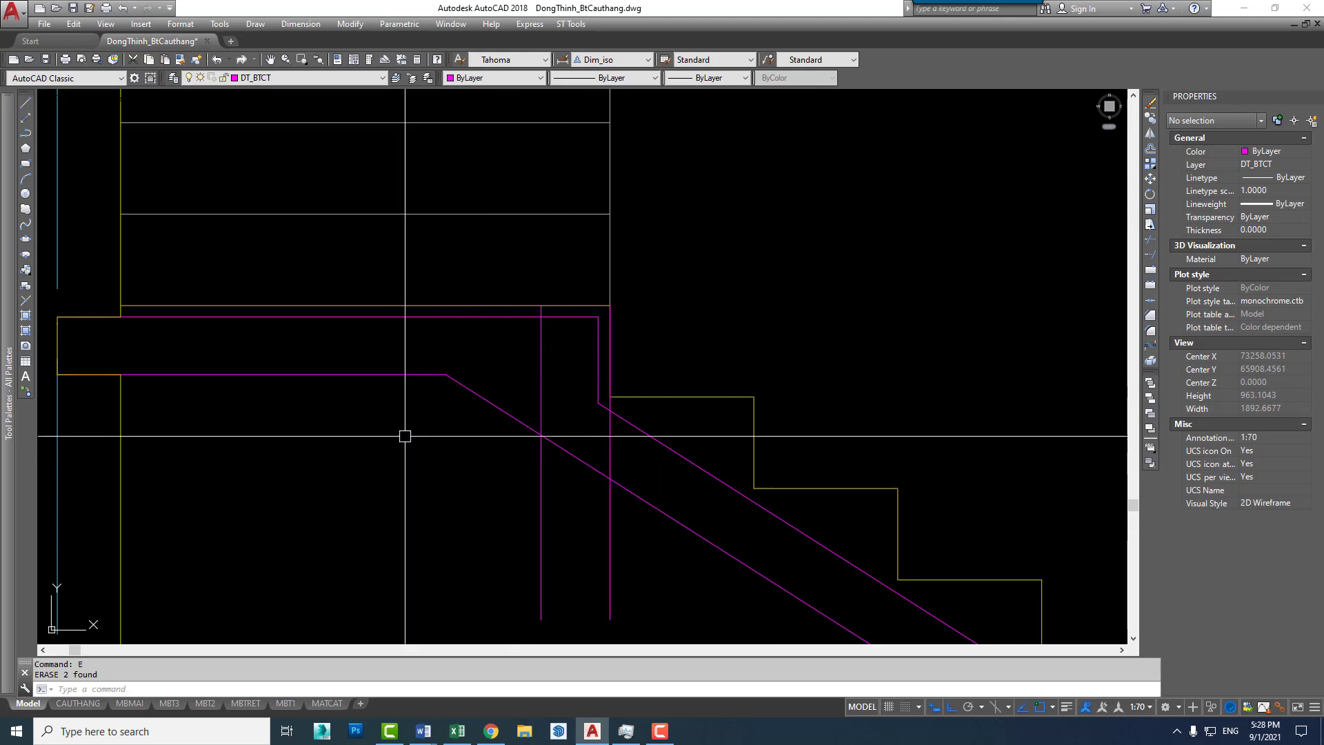
# Fillet the lower horizontal slab line to the vertical line in a sharp corner
pyautogui.write('f')
pyautogui.press('Return')
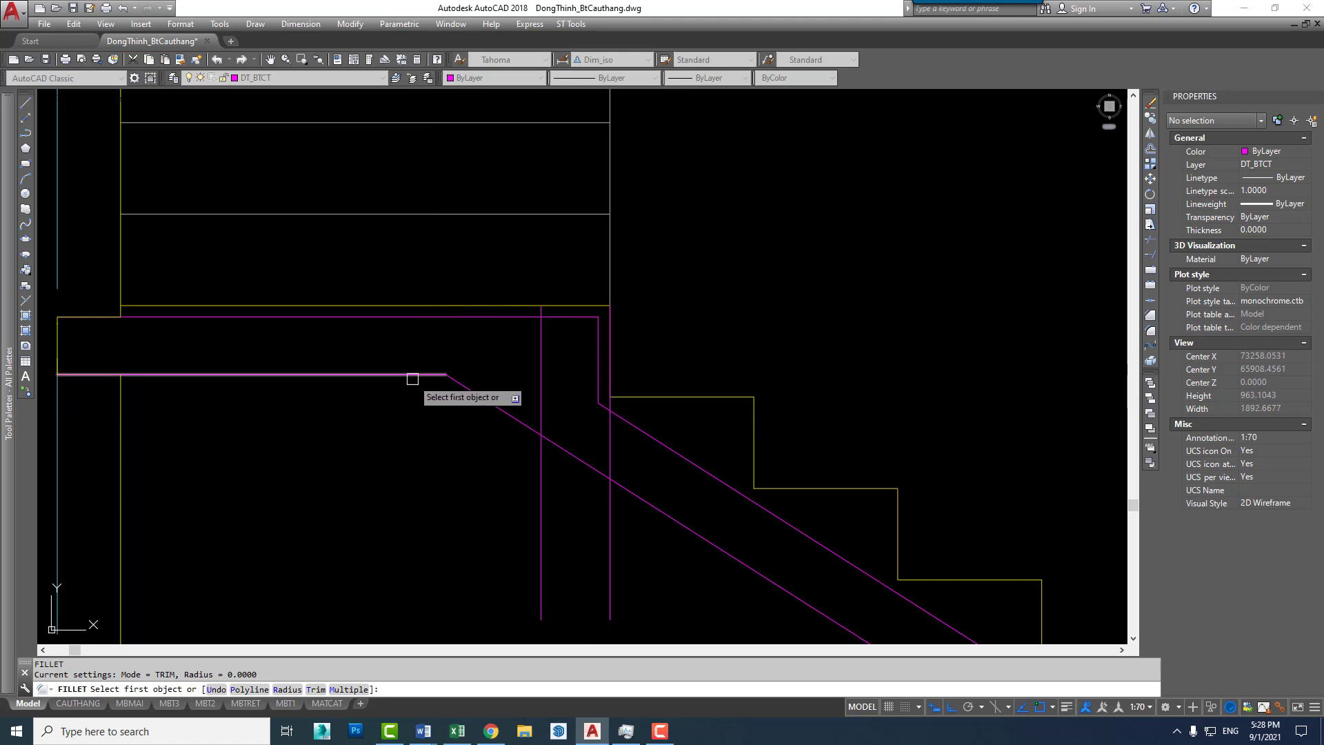
pyautogui.scroll(-2, 412, 379)
pyautogui.press('Escape')
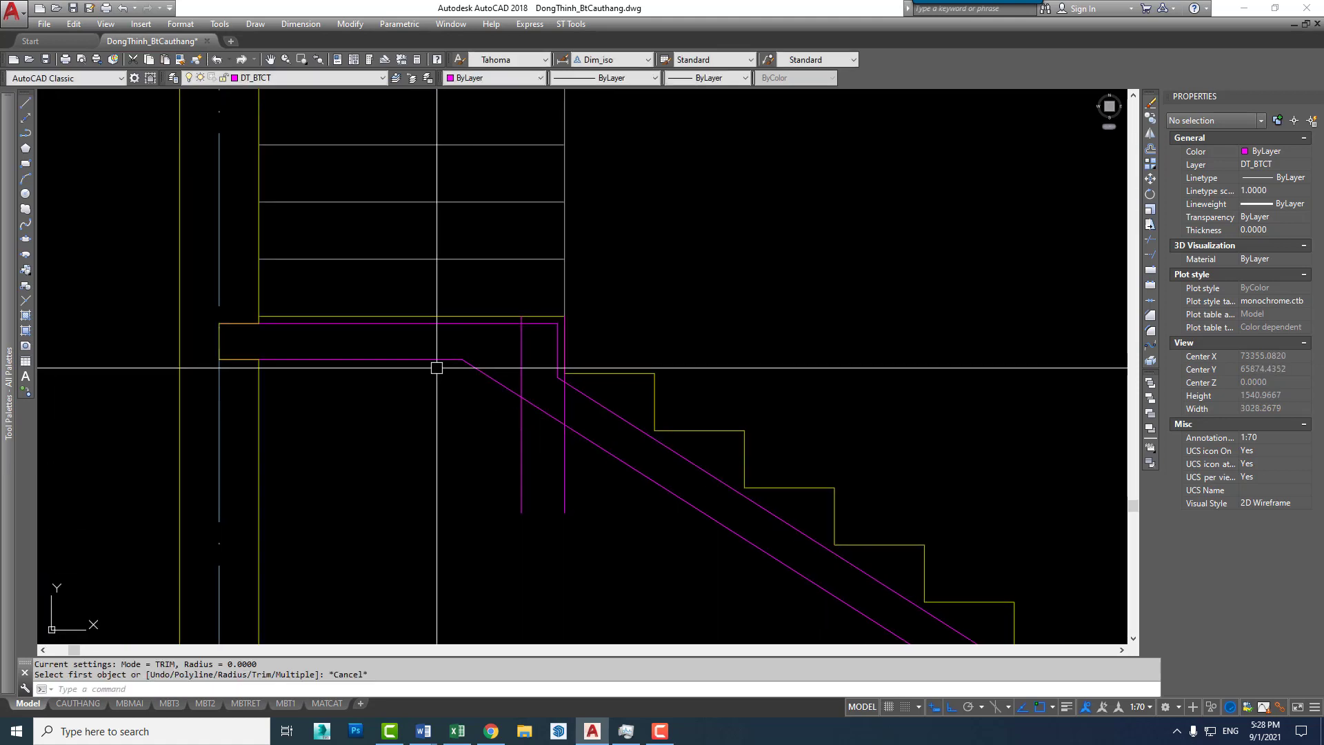
pyautogui.press('Return')
pyautogui.click(438, 361)
pyautogui.click(522, 366)
# Corner the vertical magenta line with the lower diagonal and erase the leftover vertical line
pyautogui.press('Return')
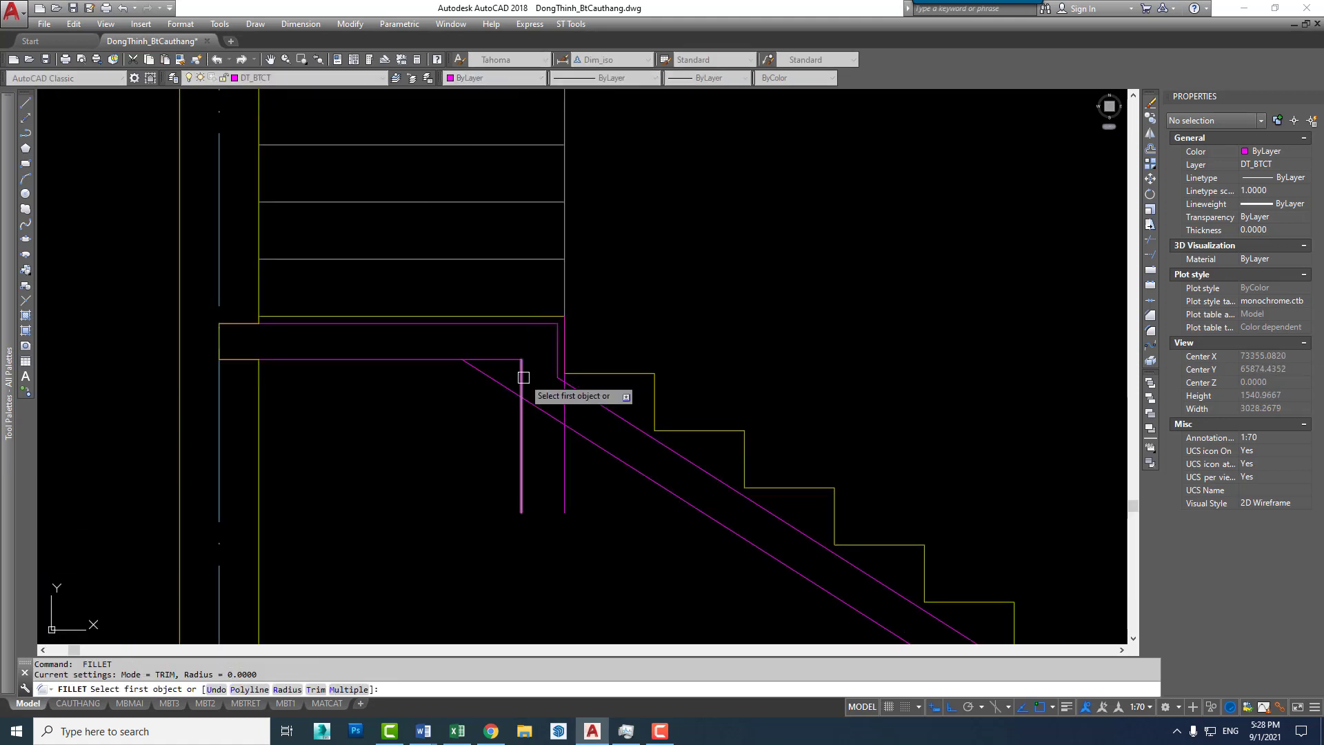
pyautogui.click(522, 379)
pyautogui.click(535, 406)
pyautogui.moveTo(587, 434); pyautogui.dragTo(587, 436, button='middle')
pyautogui.press('Escape')
pyautogui.click(564, 400)
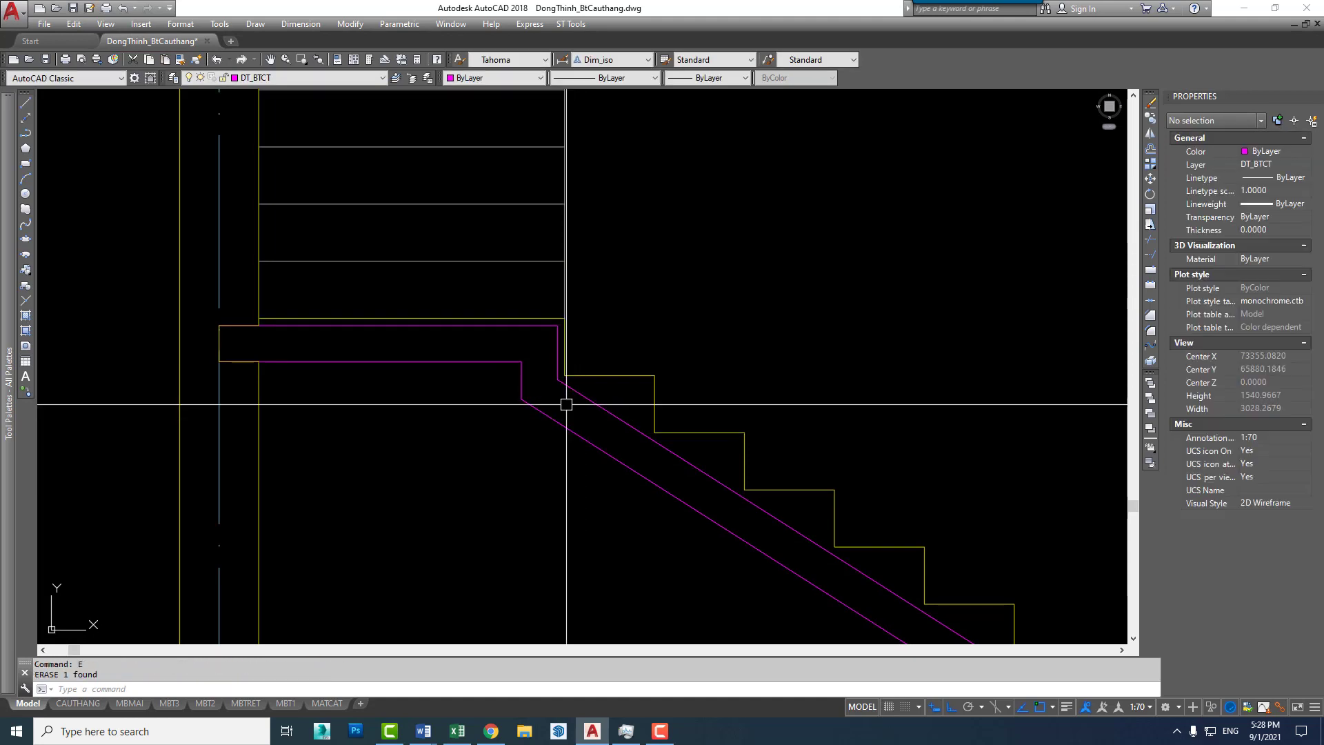
pyautogui.write('E')
pyautogui.press('Return')
pyautogui.scroll(-2, 571, 449)
# At the lower landing, fillet the horizontal floor slab line to the diagonal flight line
pyautogui.scroll(-2, 532, 375)
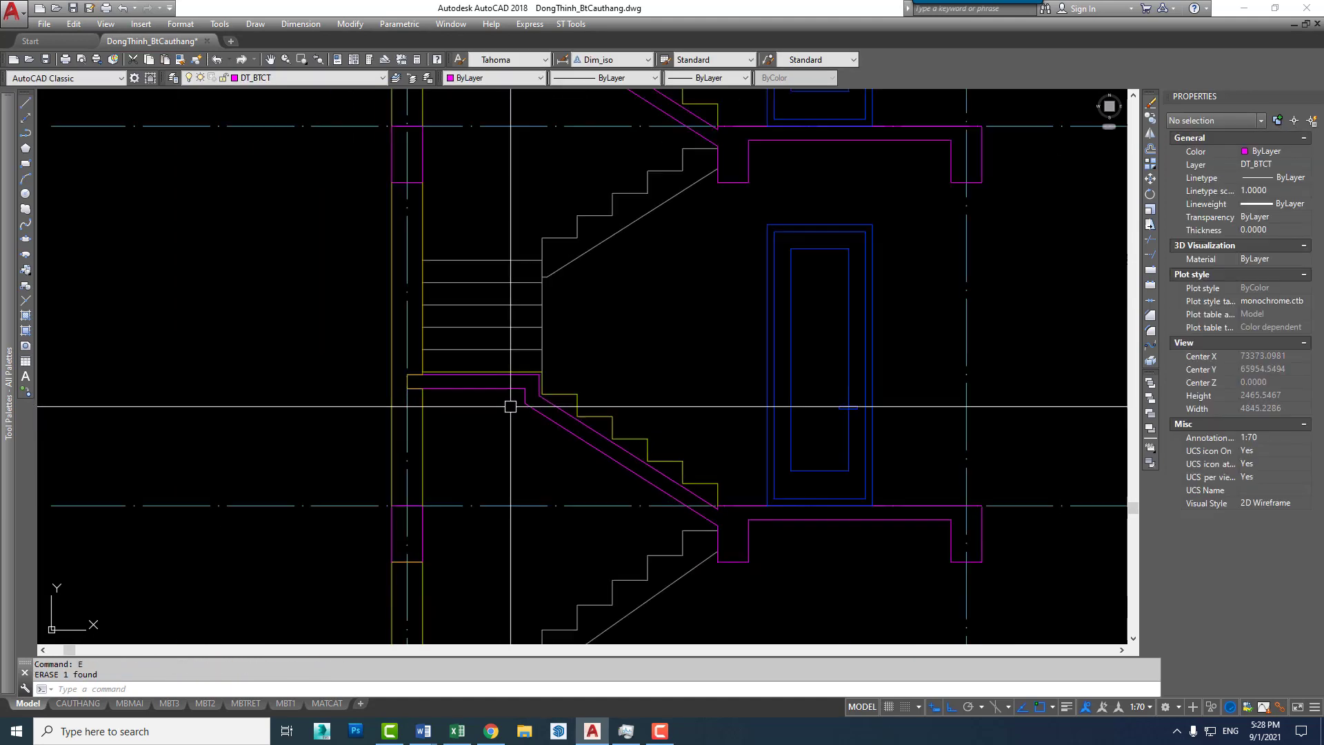
pyautogui.scroll(-2, 509, 400)
pyautogui.scroll(4, 630, 408)
pyautogui.scroll(2, 630, 409)
pyautogui.moveTo(630, 408); pyautogui.dragTo(620, 407, button='middle')
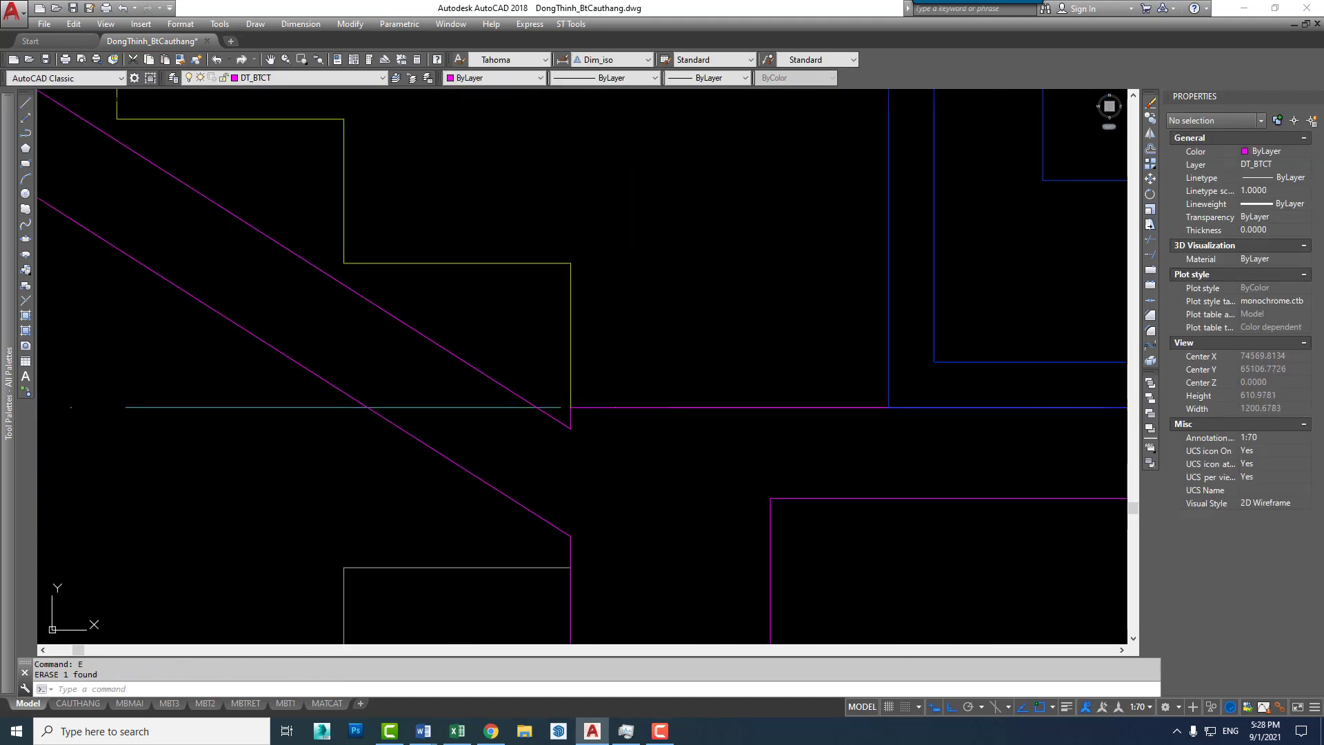
pyautogui.scroll(2, 535, 433)
pyautogui.moveTo(562, 457); pyautogui.dragTo(560, 482, button='middle')
pyautogui.write('F')
pyautogui.press('Return')
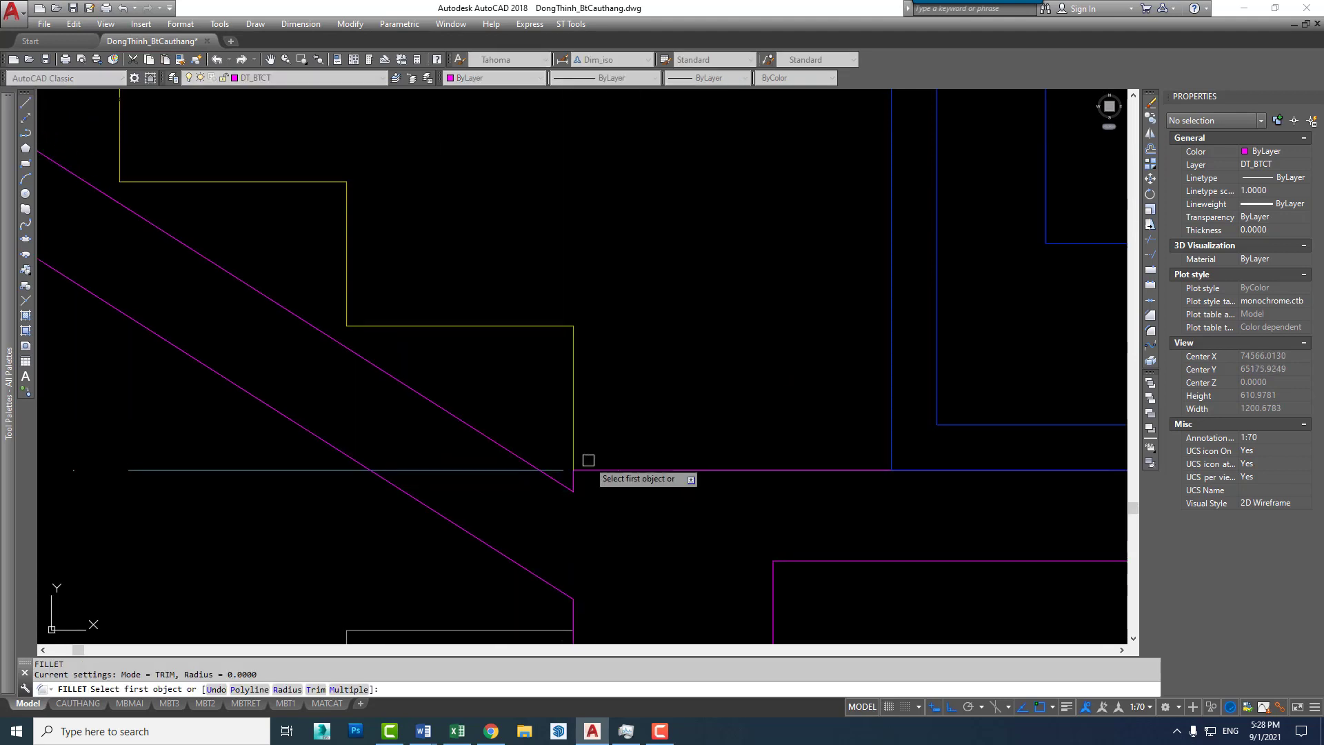
pyautogui.click(591, 470)
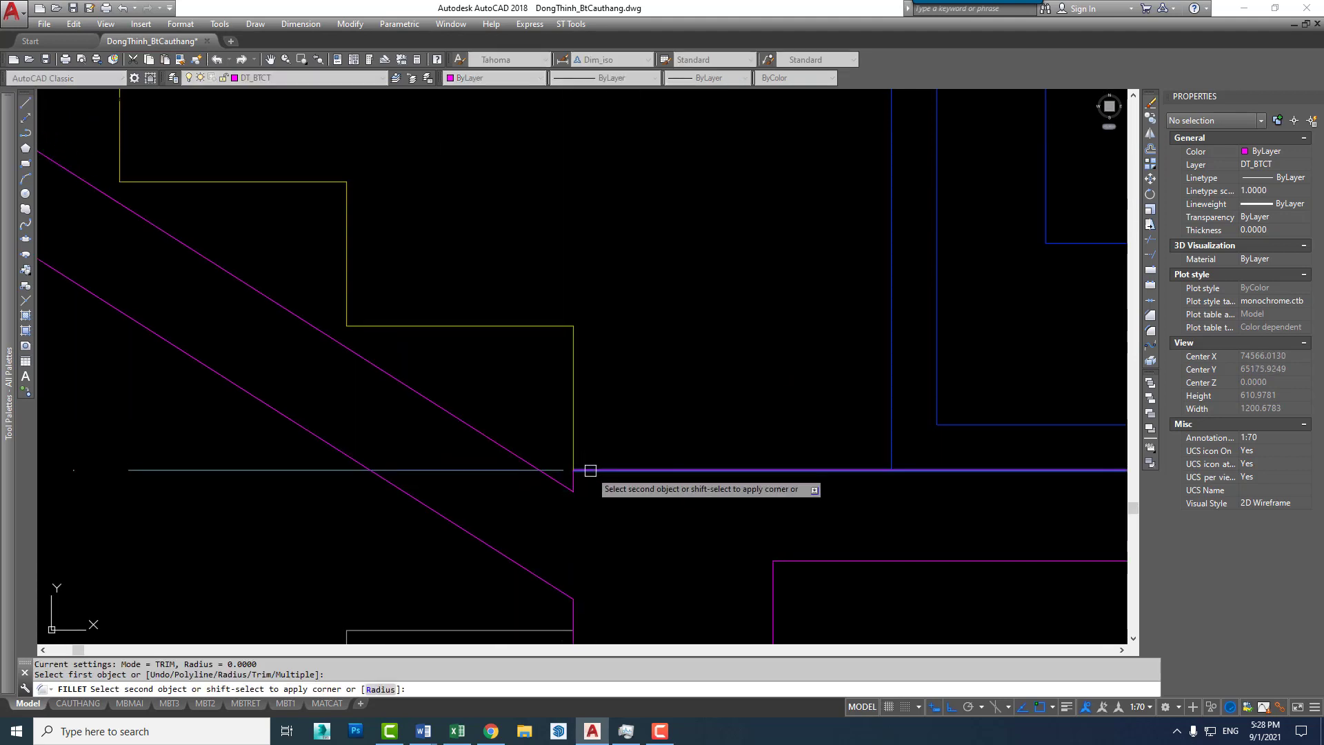
pyautogui.click(463, 418)
# Erase the short leftover vertical line and zoom out over the stair section and plan
pyautogui.click(575, 487)
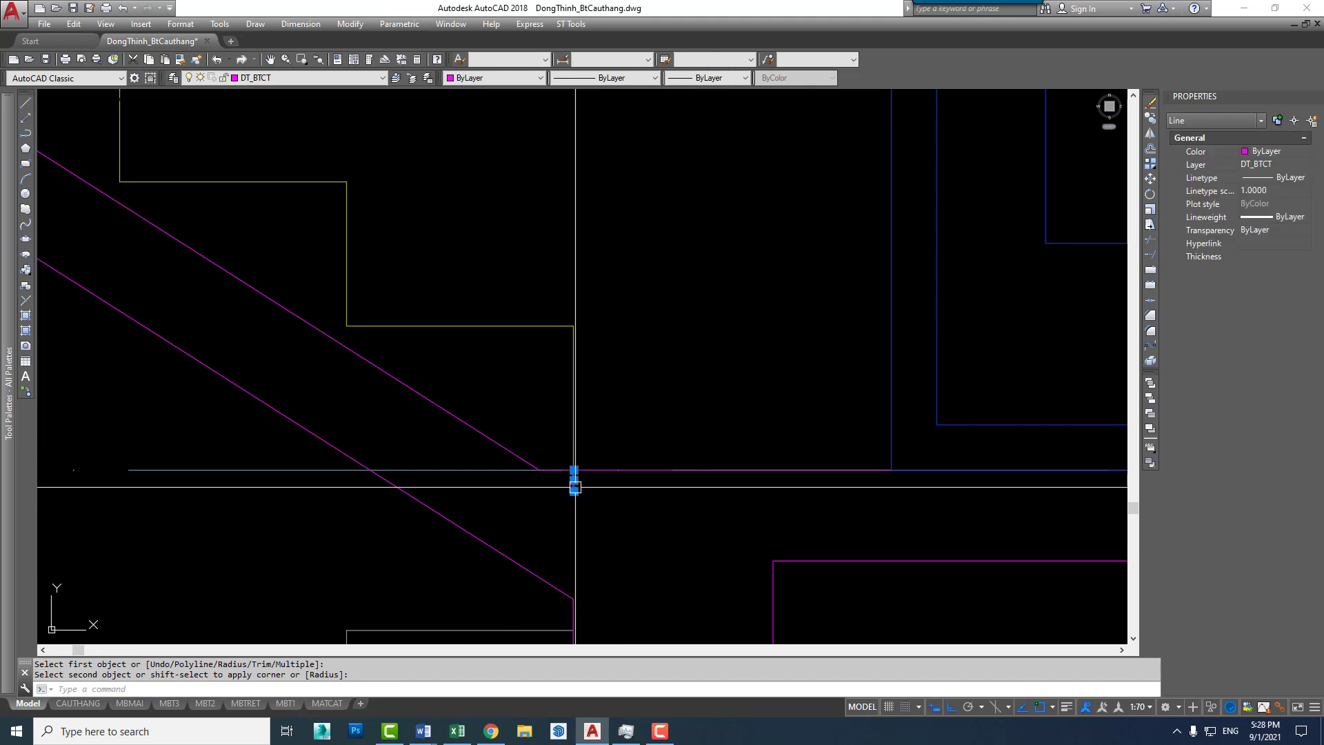
pyautogui.write('E')
pyautogui.press('Return')
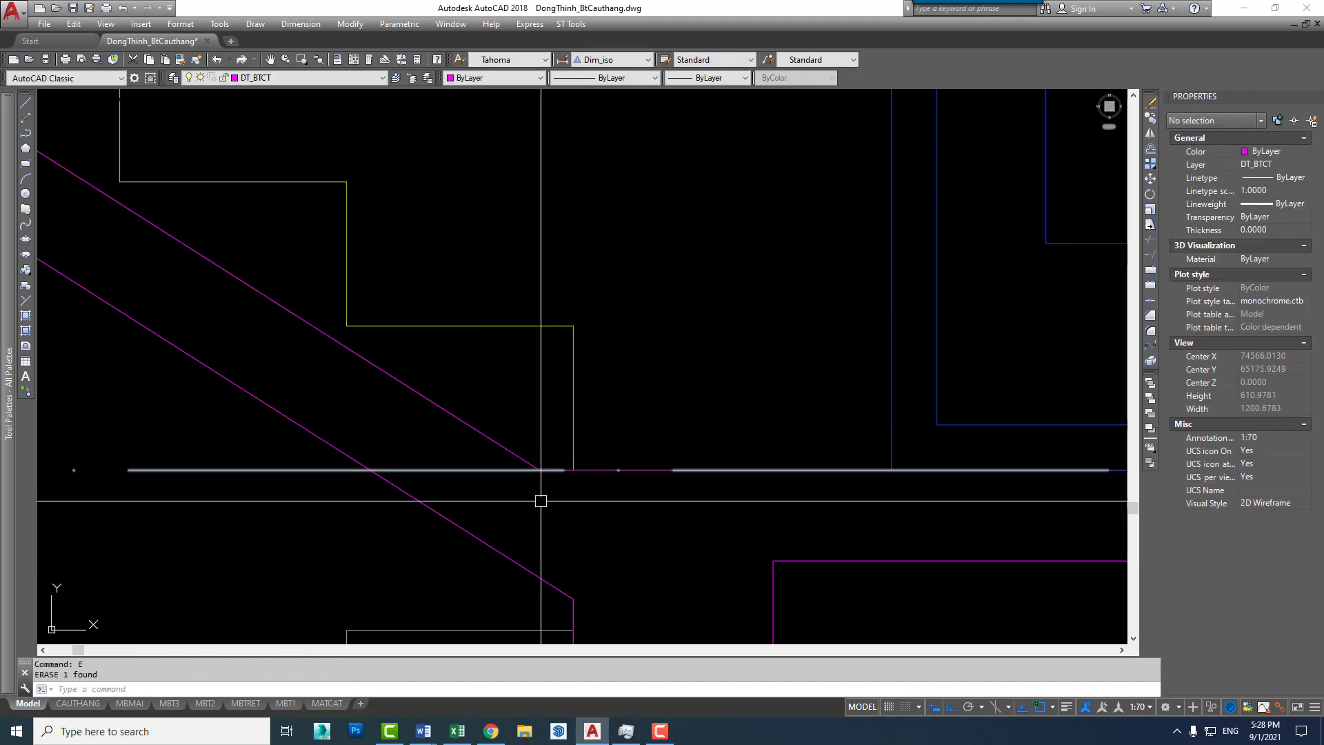
pyautogui.scroll(-4, 568, 496)
pyautogui.moveTo(629, 536); pyautogui.dragTo(626, 507, button='middle')
pyautogui.scroll(2, 583, 427)
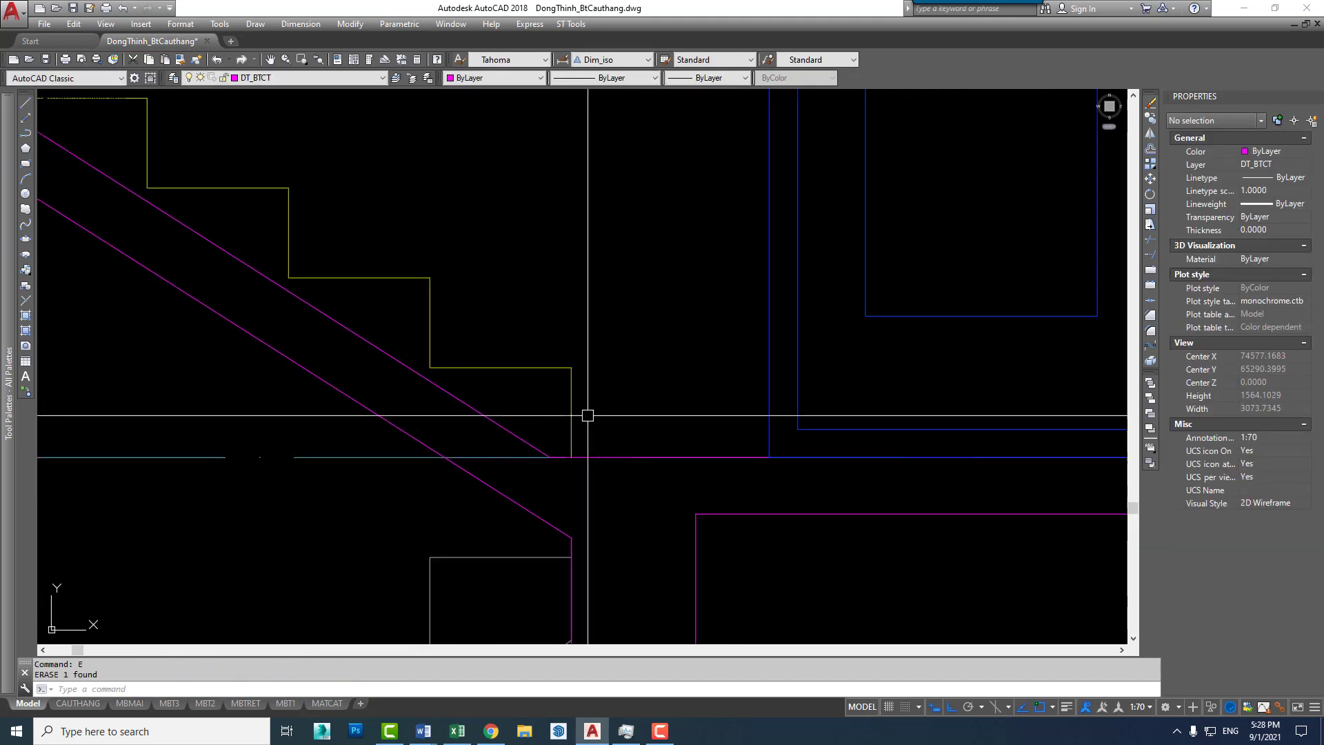
pyautogui.scroll(-4, 556, 433)
pyautogui.scroll(-4, 620, 469)
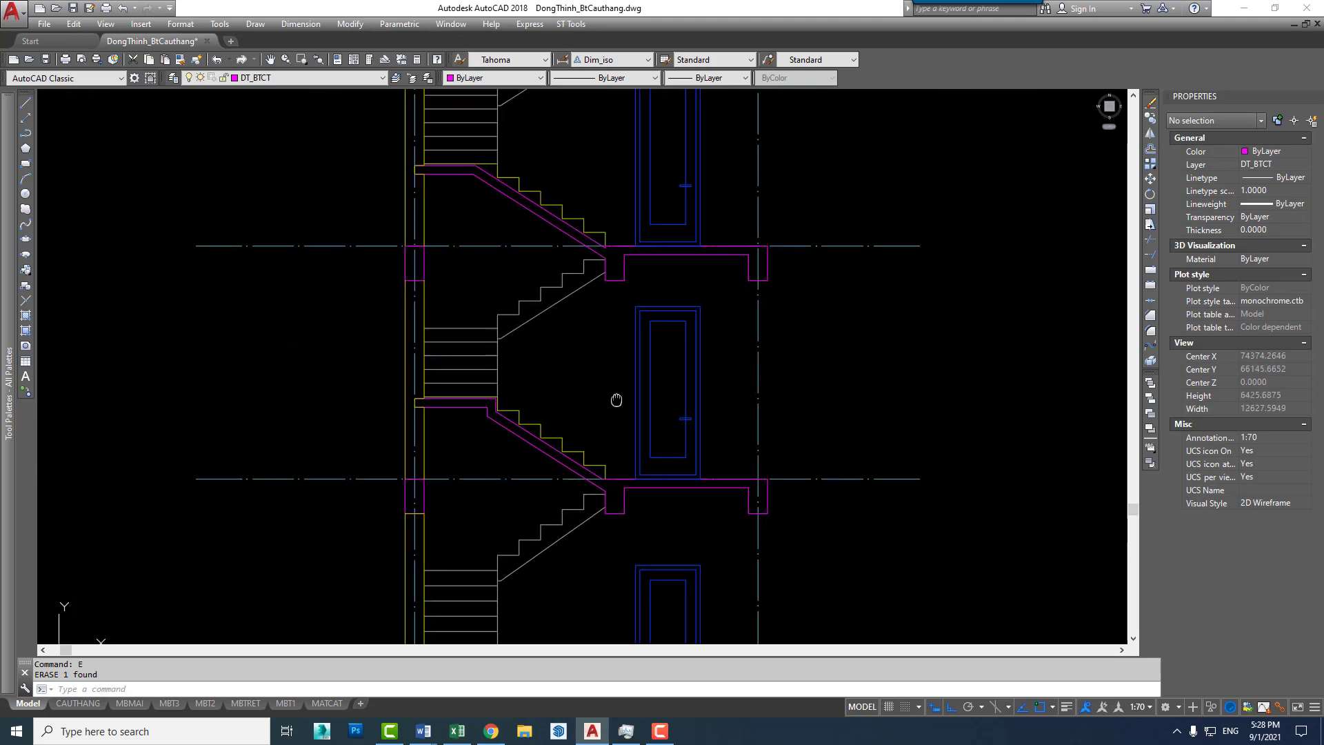
pyautogui.moveTo(624, 508); pyautogui.dragTo(626, 382, button='middle')
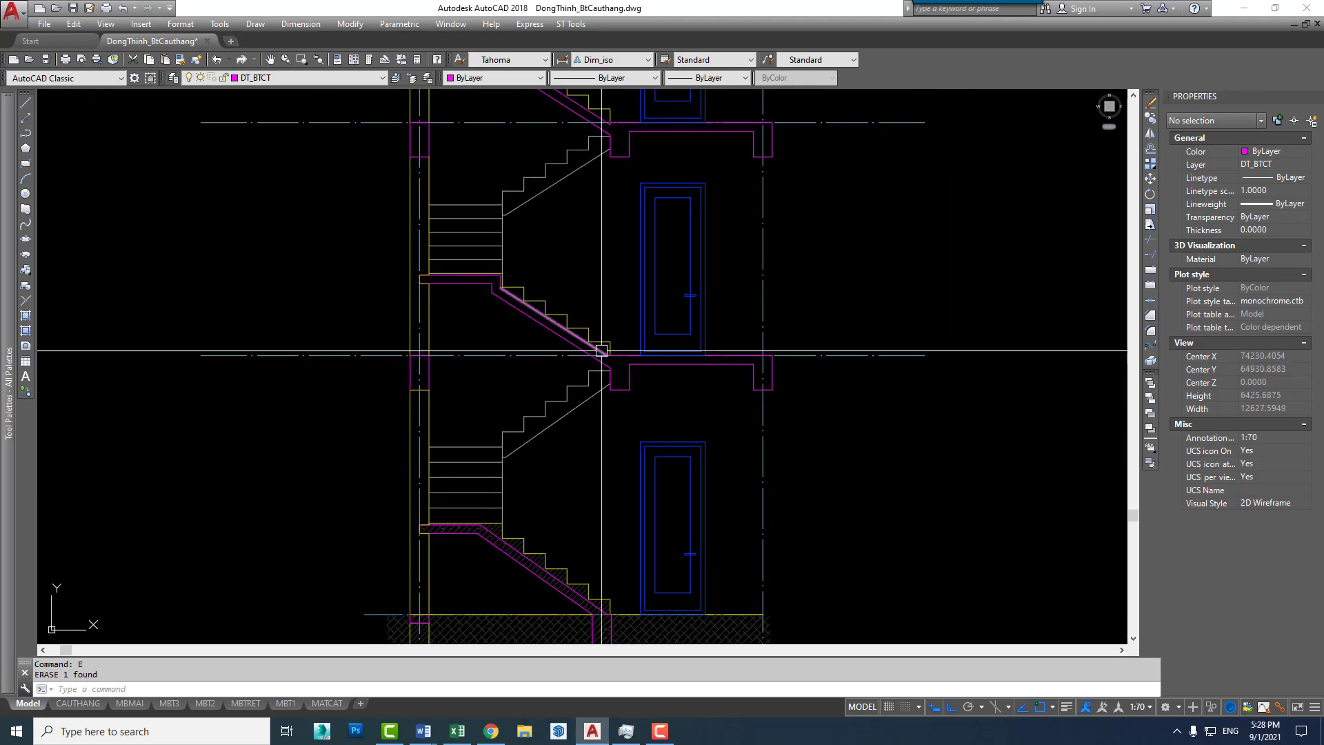
pyautogui.scroll(1, 552, 381)
pyautogui.scroll(3, 579, 325)
pyautogui.scroll(2, 560, 311)
pyautogui.moveTo(561, 311); pyautogui.dragTo(628, 394, button='middle')
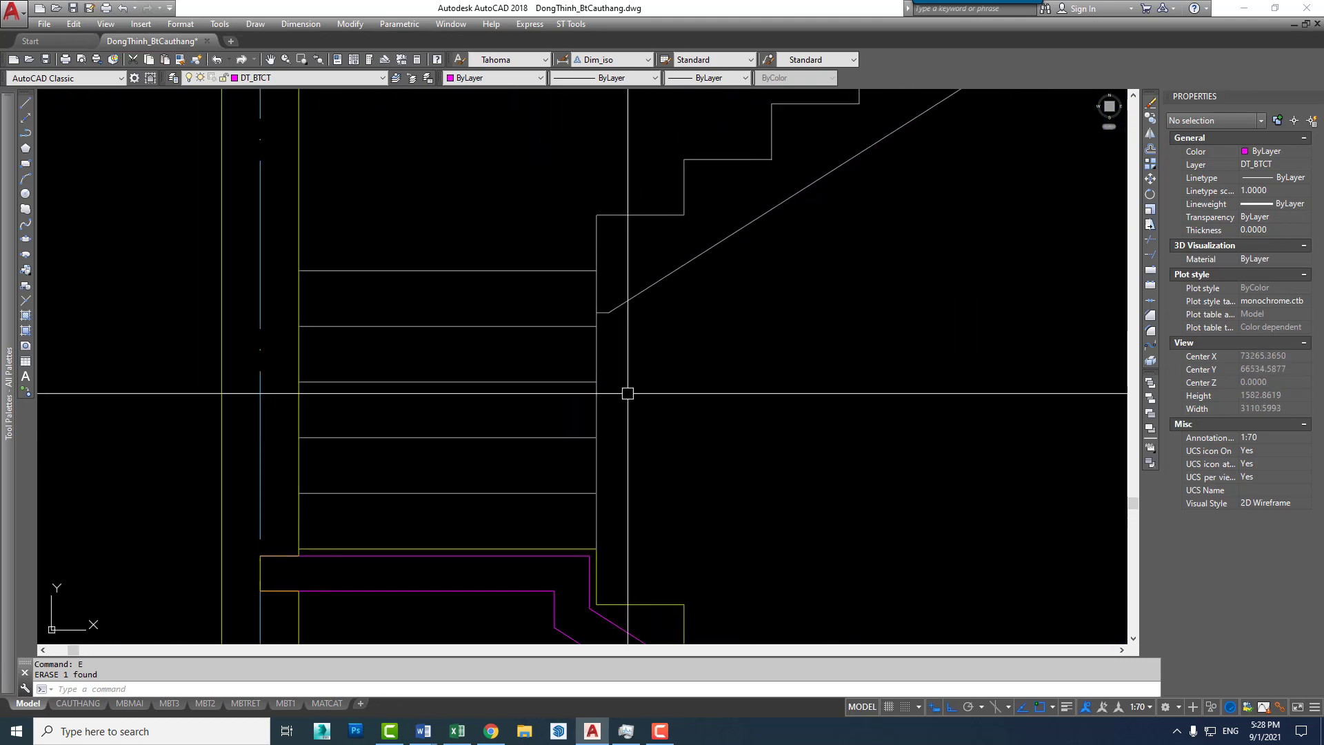
# Draw a rectangle from the slab corner to the upper left, then erase it
pyautogui.write('rec')
pyautogui.press('Return')
pyautogui.click(590, 556)
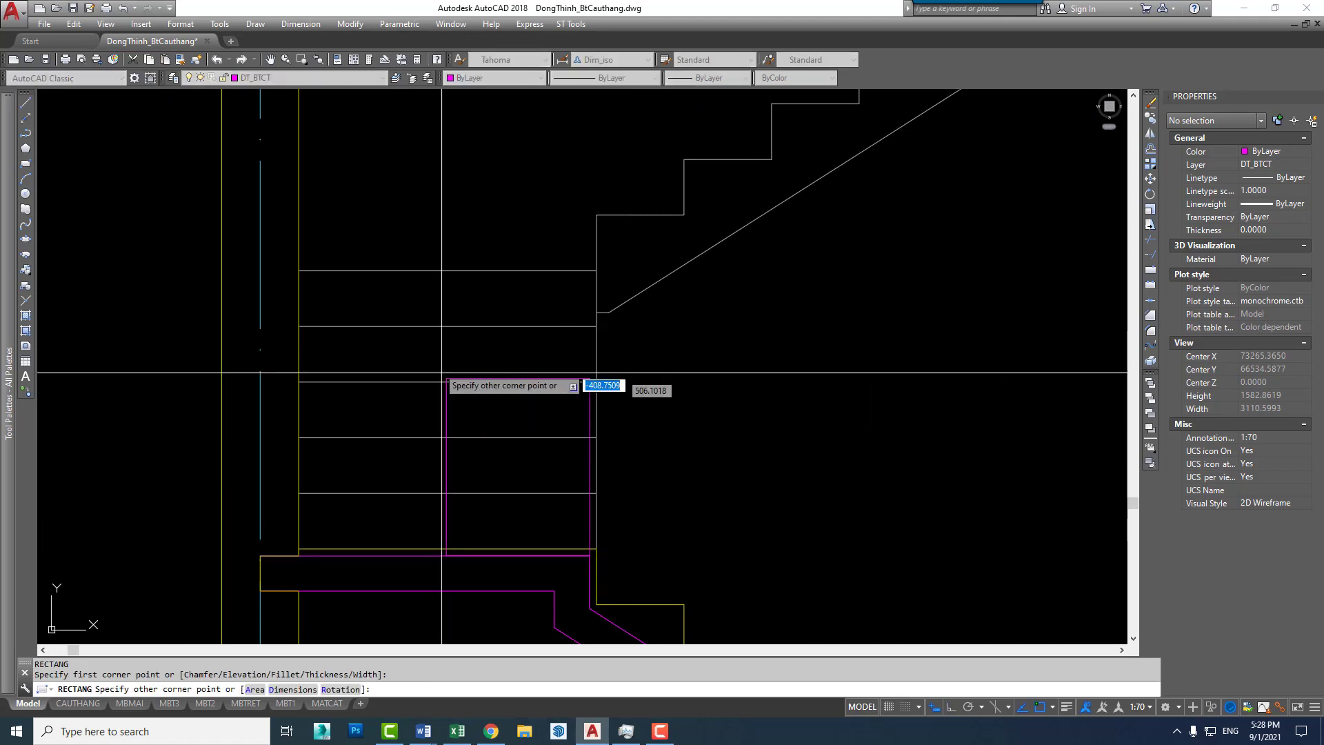
pyautogui.click(260, 269)
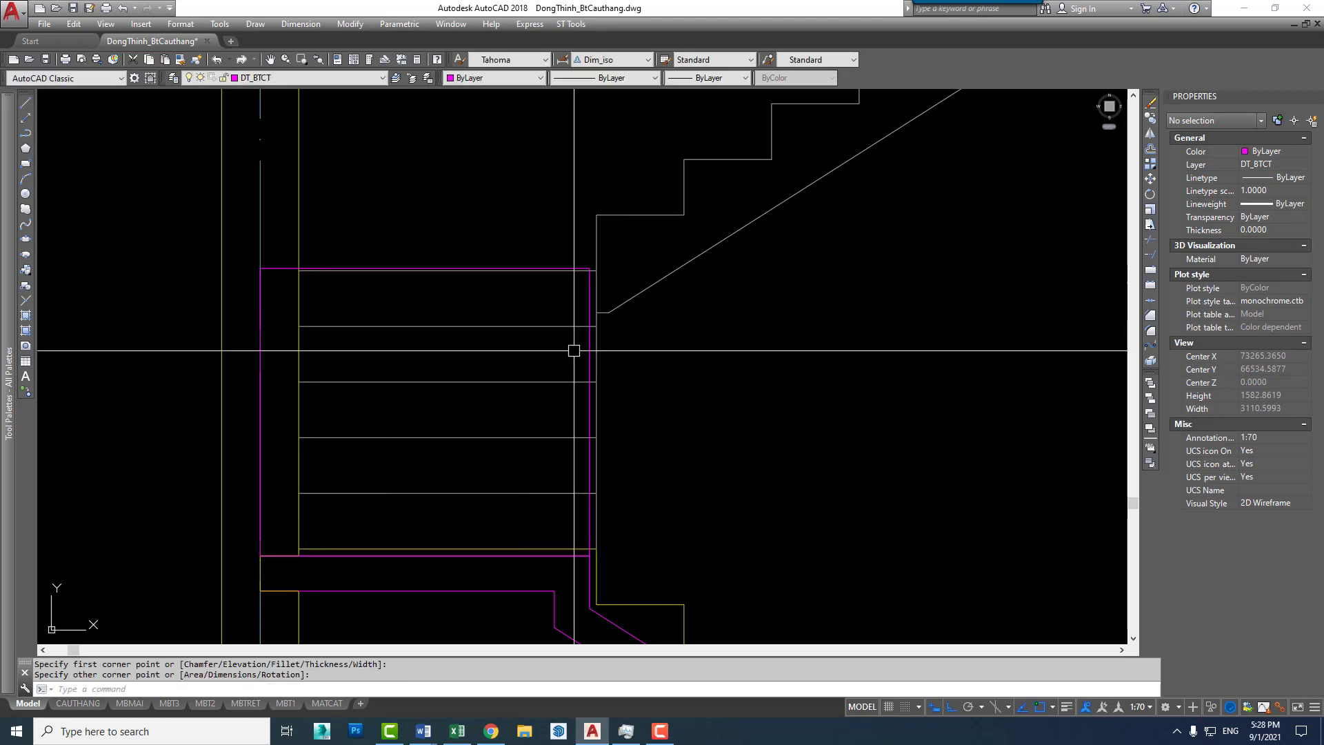
pyautogui.click(590, 523)
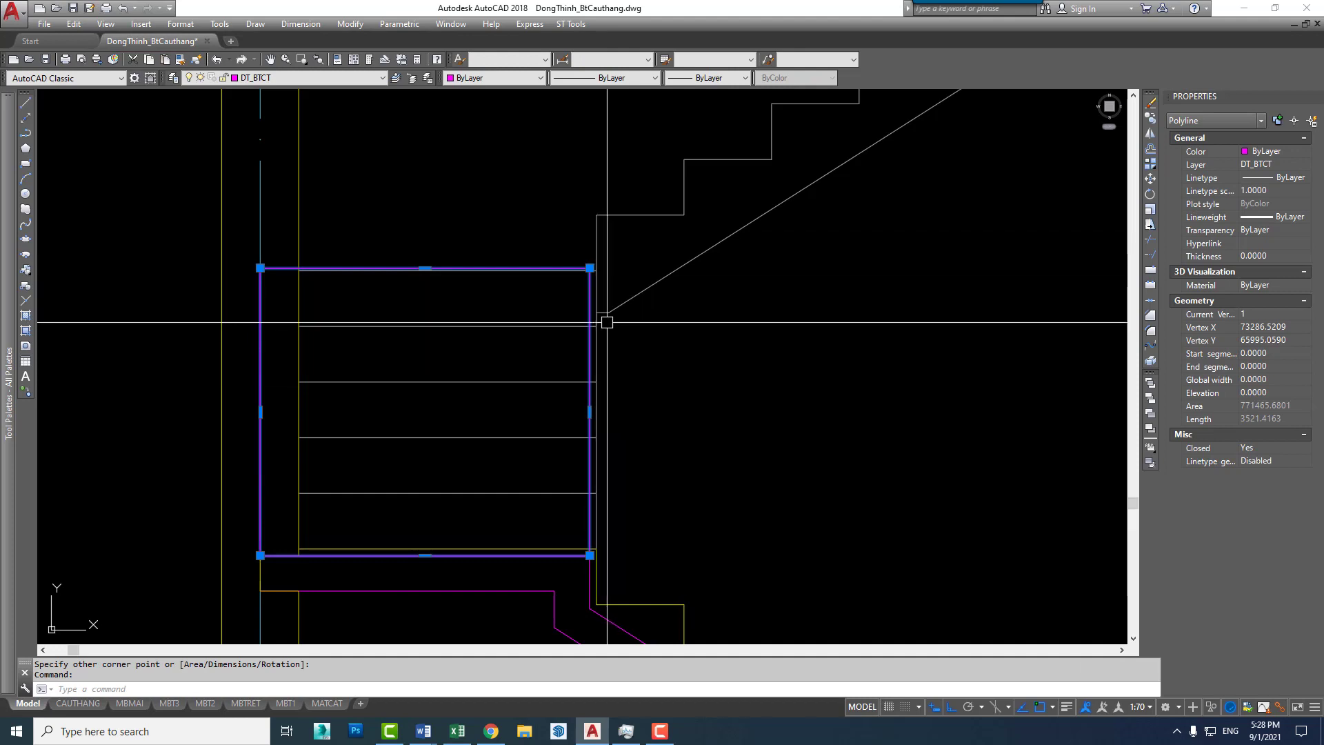
pyautogui.scroll(-2, 607, 322)
pyautogui.write('e')
pyautogui.press('Return')
# Pan and zoom along the stair section over to the orange stair plan
pyautogui.moveTo(607, 355); pyautogui.dragTo(572, 456, button='middle')
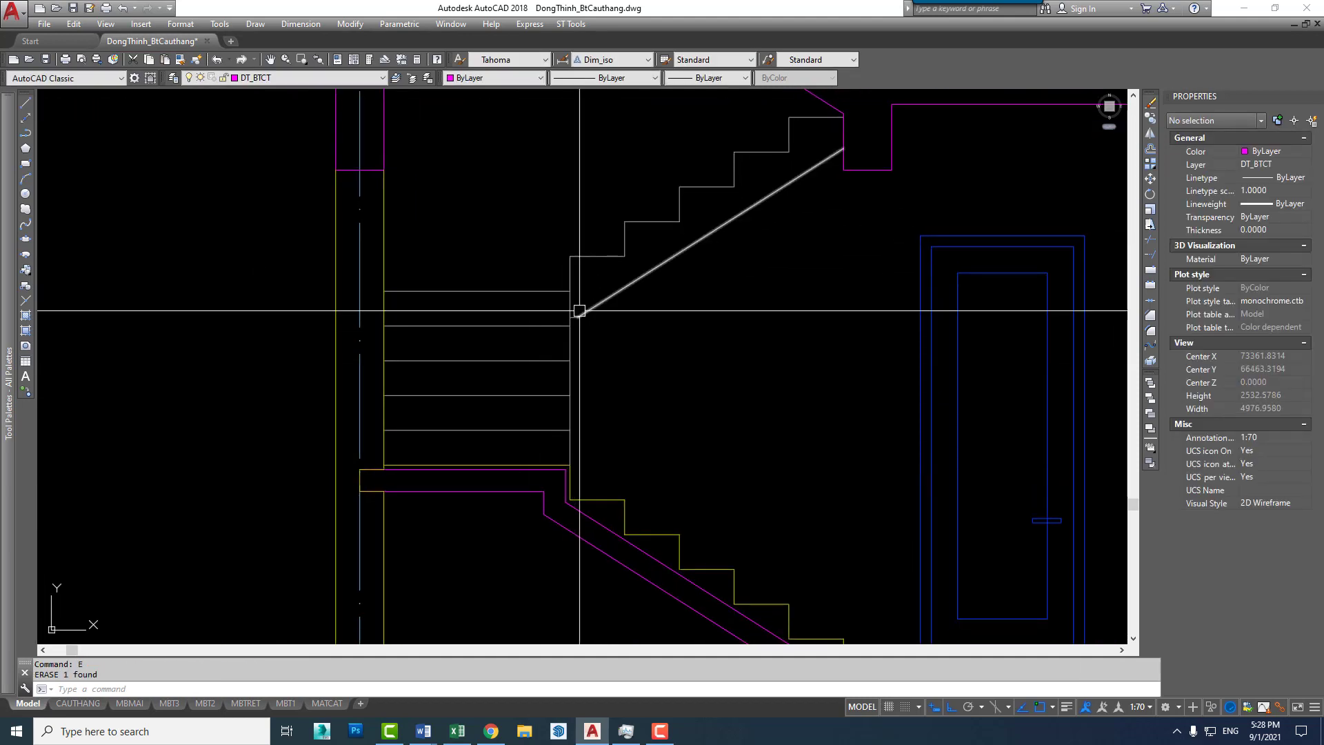
pyautogui.moveTo(804, 157)
pyautogui.mouseDown(button='middle')
pyautogui.moveTo(745, 260)
pyautogui.moveTo(715, 278)
pyautogui.mouseUp(button='middle')
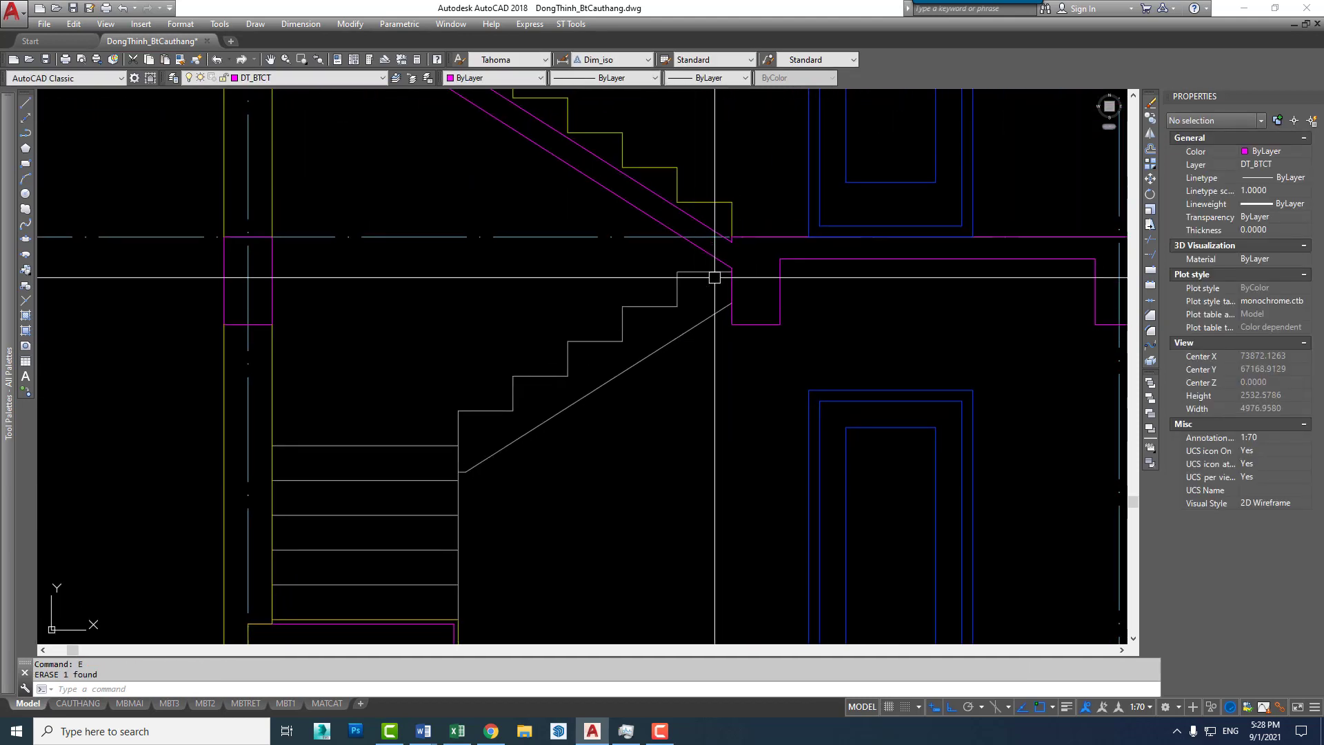
pyautogui.scroll(-2, 752, 248)
pyautogui.moveTo(742, 409); pyautogui.dragTo(493, 351, button='middle')
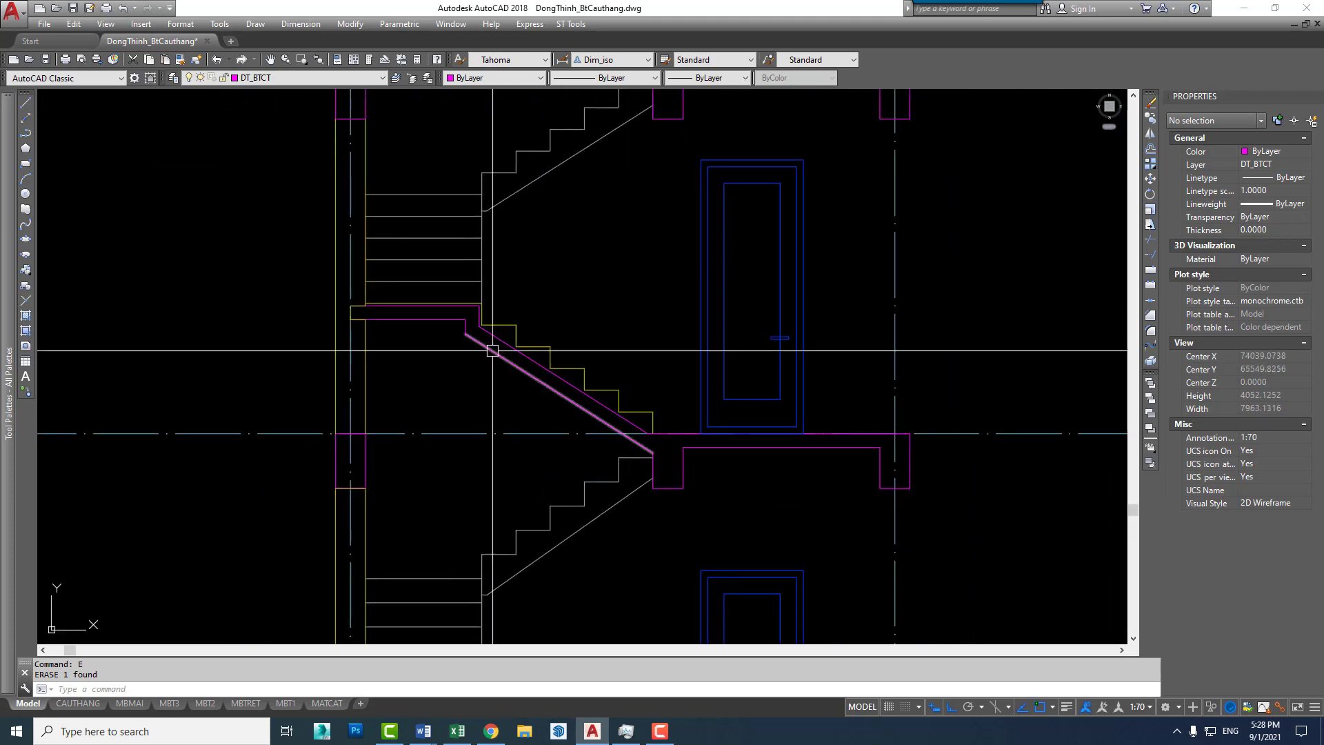
pyautogui.scroll(-4, 644, 360)
pyautogui.moveTo(643, 360)
pyautogui.mouseDown(button='middle')
pyautogui.moveTo(563, 375)
pyautogui.moveTo(534, 406)
pyautogui.mouseUp(button='middle')
pyautogui.scroll(5, 533, 405)
pyautogui.moveTo(494, 305); pyautogui.dragTo(538, 231, button='middle')
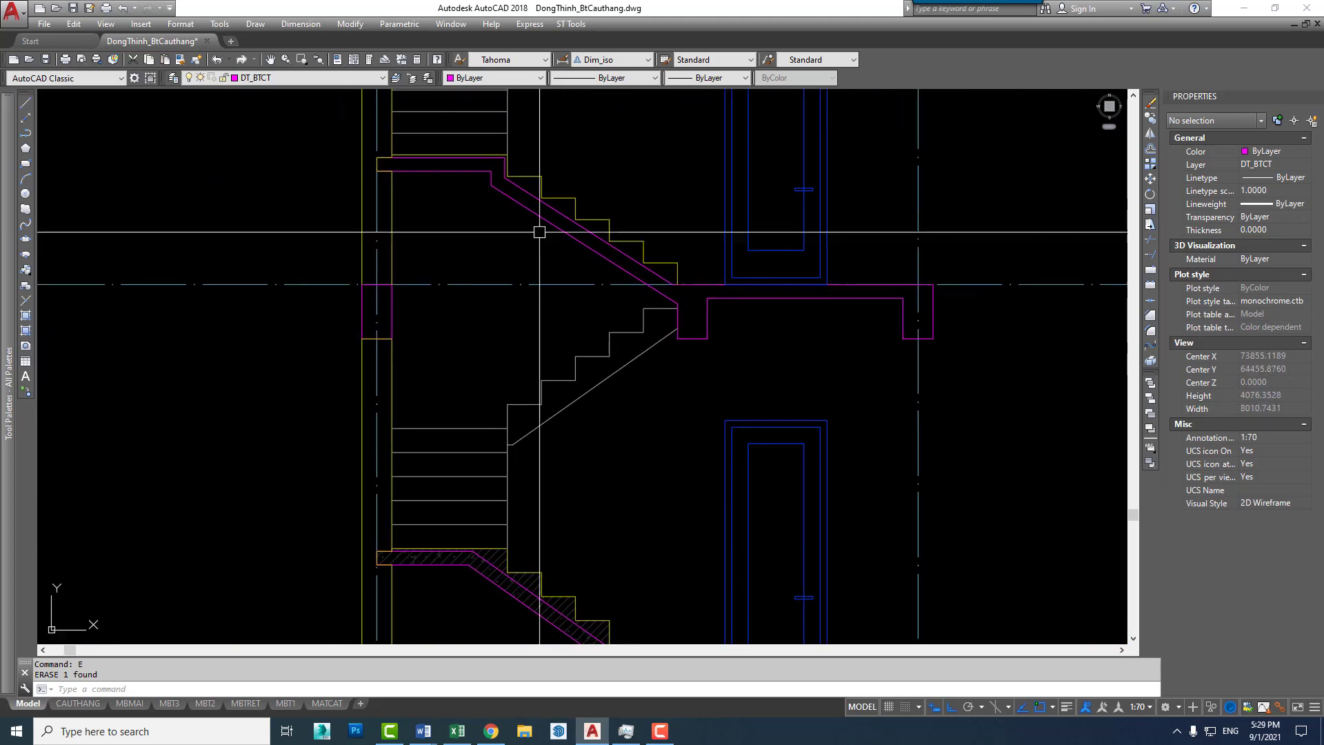
pyautogui.scroll(-5, 500, 431)
pyautogui.scroll(-2, 500, 431)
pyautogui.moveTo(500, 432)
pyautogui.mouseDown(button='middle')
pyautogui.moveTo(324, 408)
pyautogui.moveTo(404, 418)
pyautogui.moveTo(428, 438)
pyautogui.mouseUp(button='middle')
pyautogui.scroll(5, 325, 408)
pyautogui.scroll(-2, 478, 419)
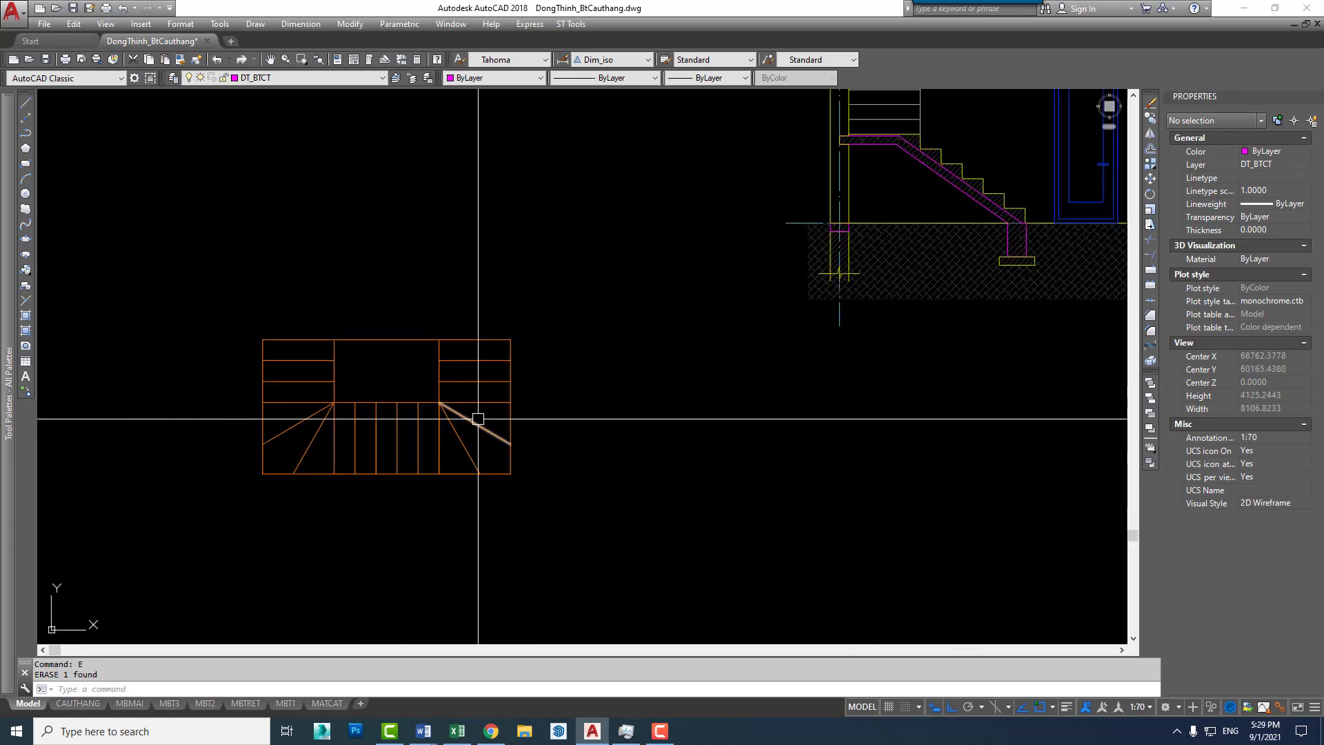
pyautogui.scroll(-5, 494, 426)
pyautogui.scroll(-2, 579, 423)
pyautogui.scroll(-3, 677, 453)
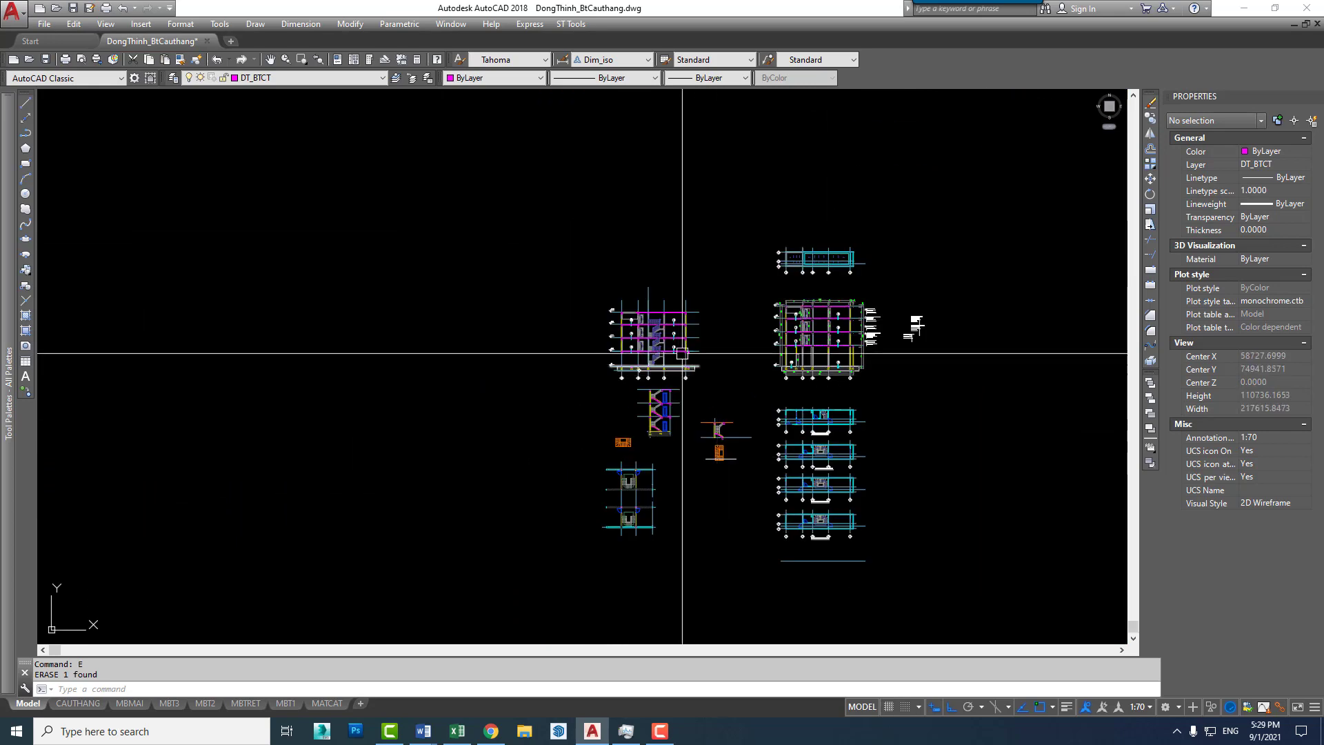
pyautogui.scroll(3, 672, 335)
pyautogui.scroll(-2, 673, 334)
pyautogui.scroll(-2, 441, 407)
pyautogui.scroll(6, 483, 386)
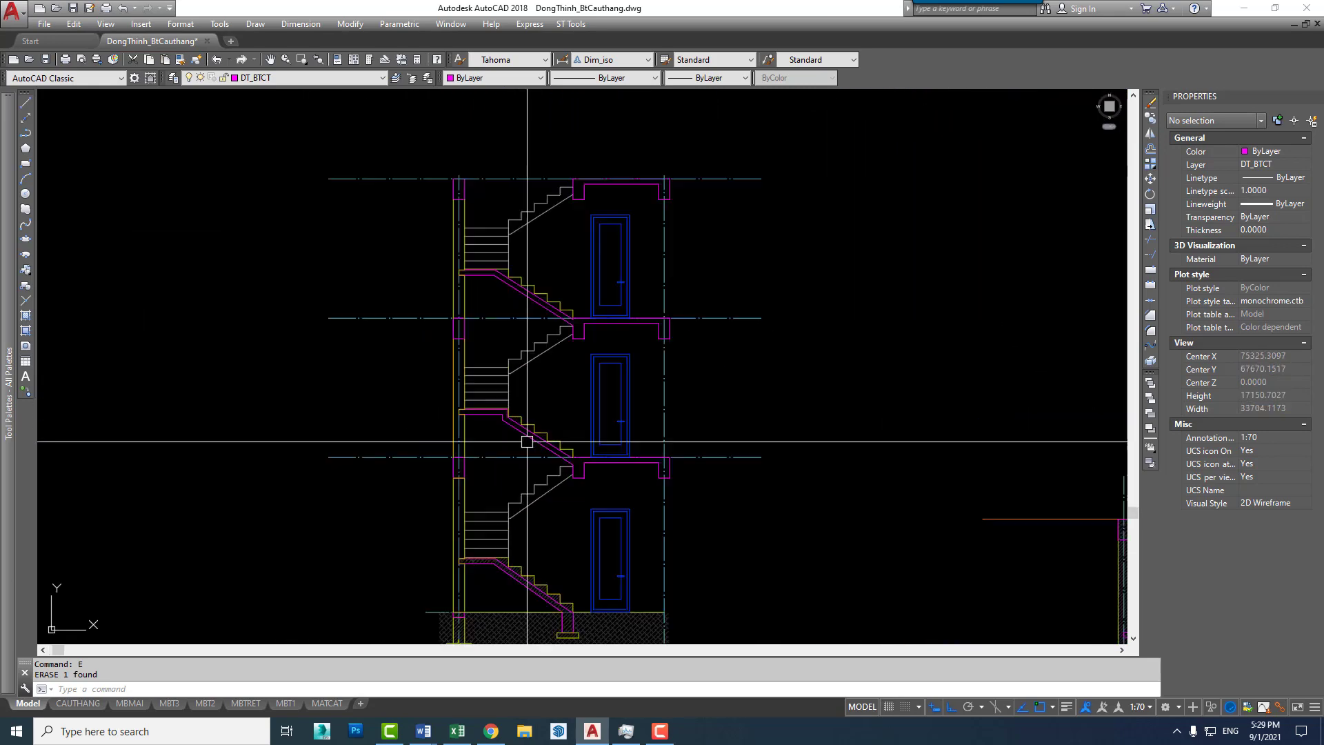
pyautogui.scroll(2, 463, 376)
pyautogui.scroll(-6, 450, 287)
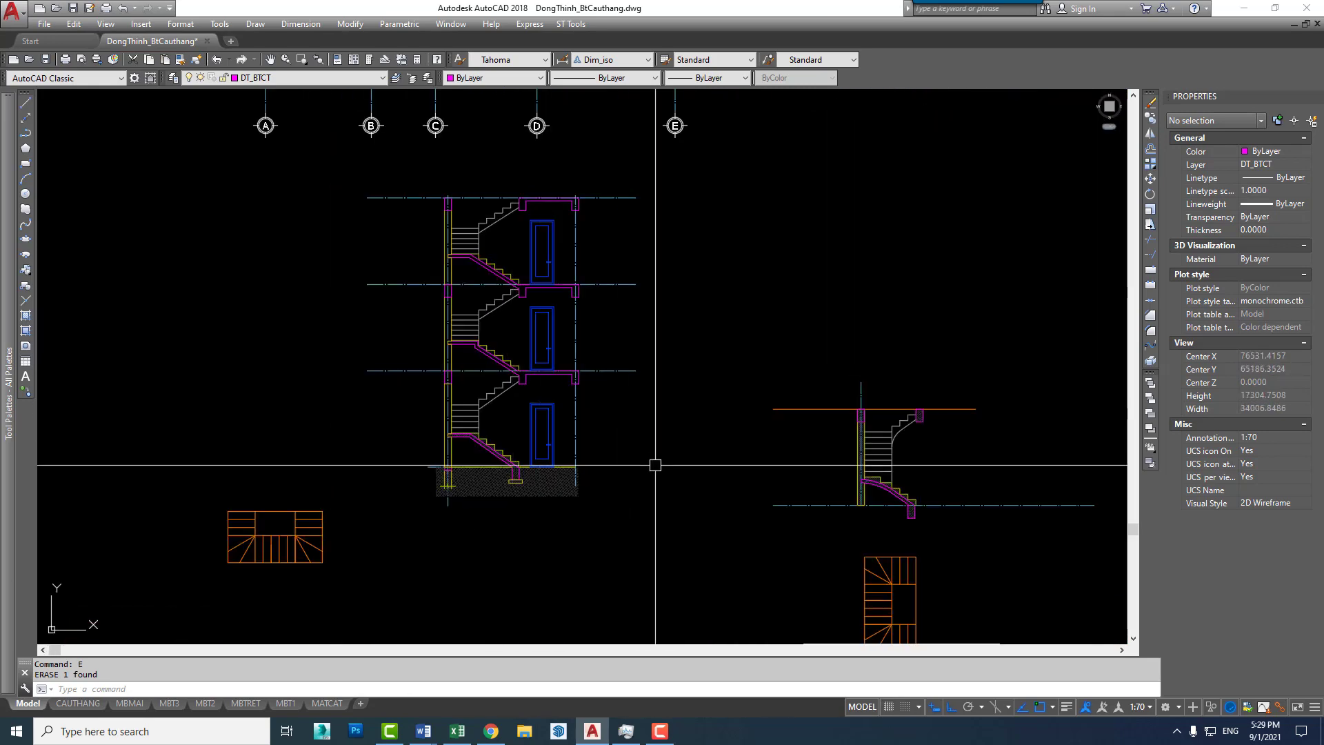
pyautogui.moveTo(587, 462); pyautogui.dragTo(468, 408, button='middle')
pyautogui.scroll(4, 709, 384)
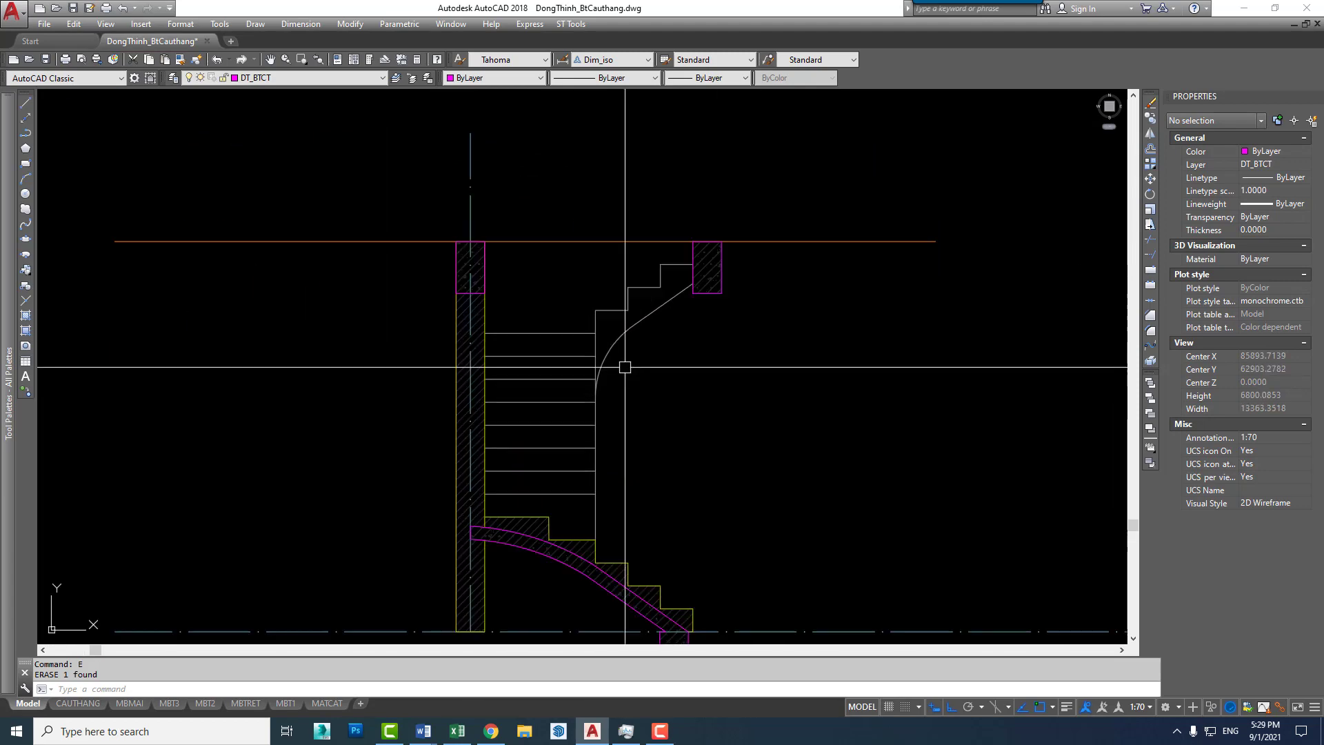
pyautogui.scroll(-1, 623, 395)
pyautogui.scroll(4, 607, 502)
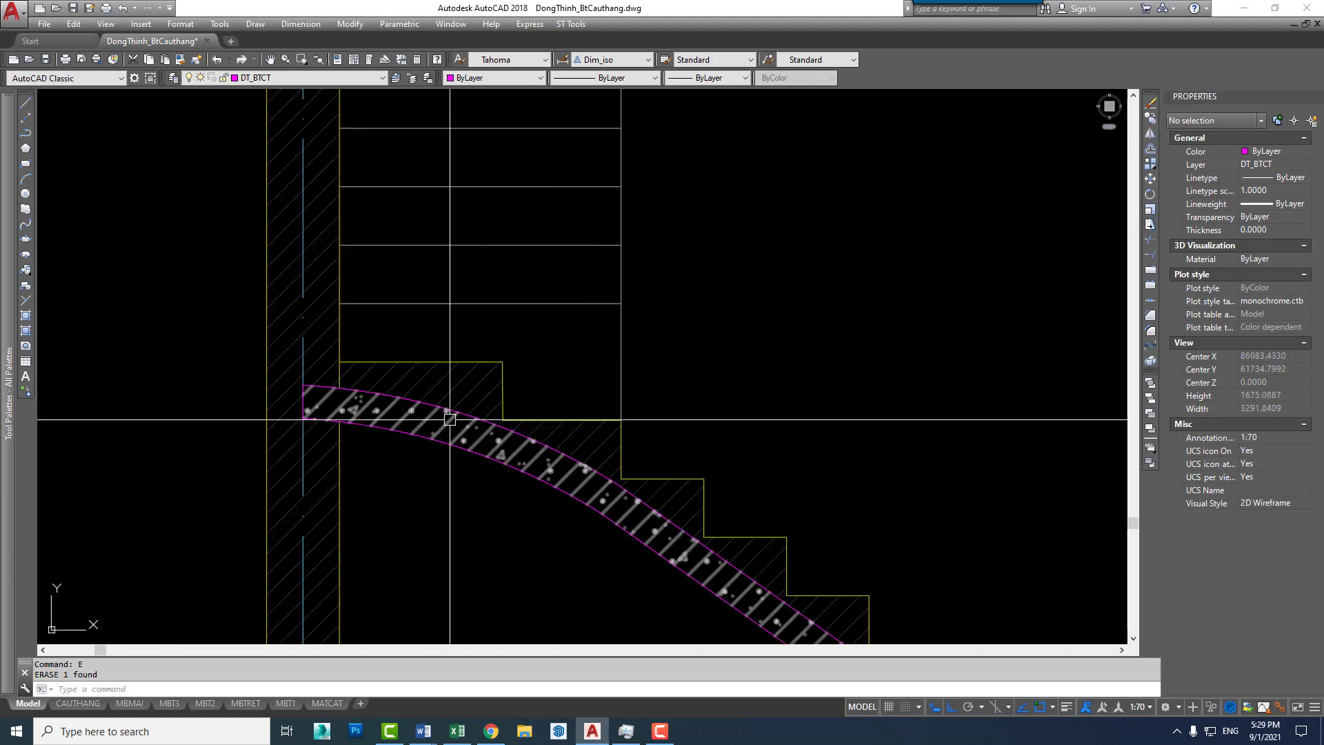
pyautogui.scroll(-3, 607, 524)
pyautogui.moveTo(621, 496)
pyautogui.mouseDown(button='middle')
pyautogui.moveTo(636, 386)
pyautogui.moveTo(614, 455)
pyautogui.mouseUp(button='middle')
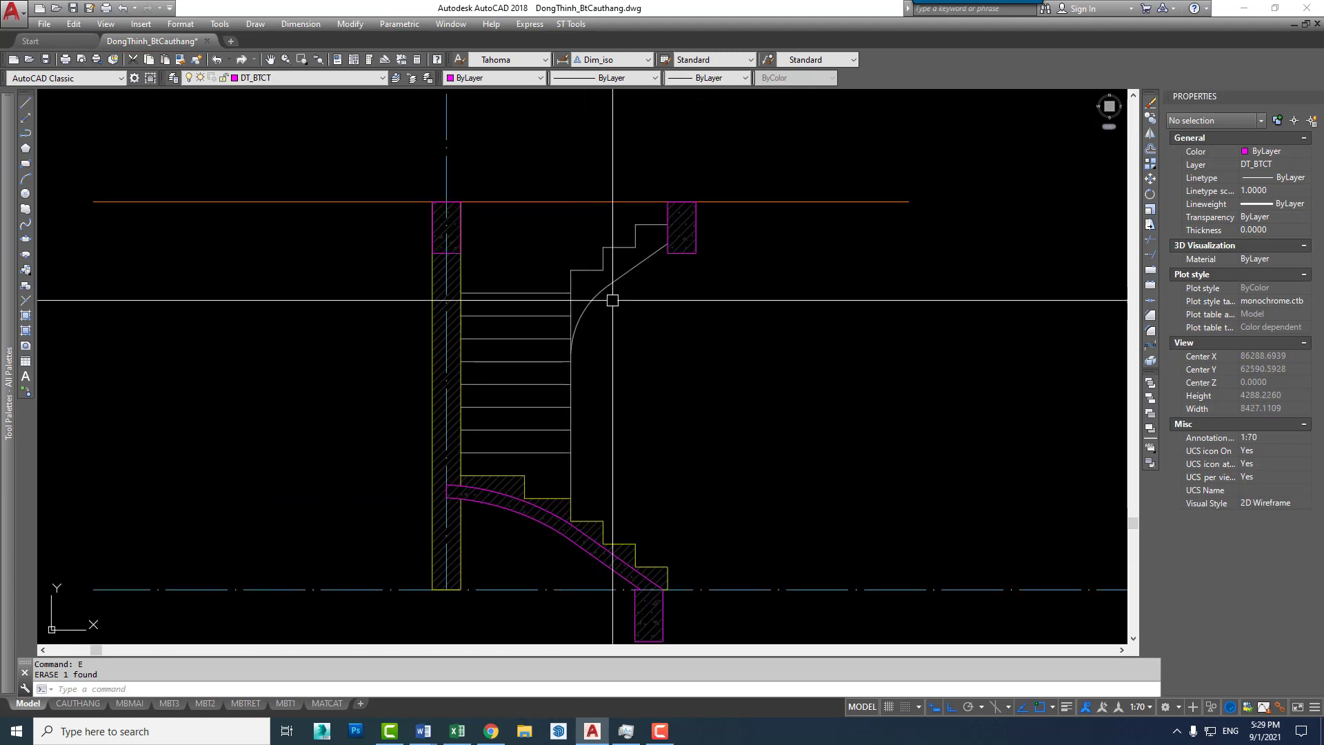
pyautogui.scroll(4, 605, 262)
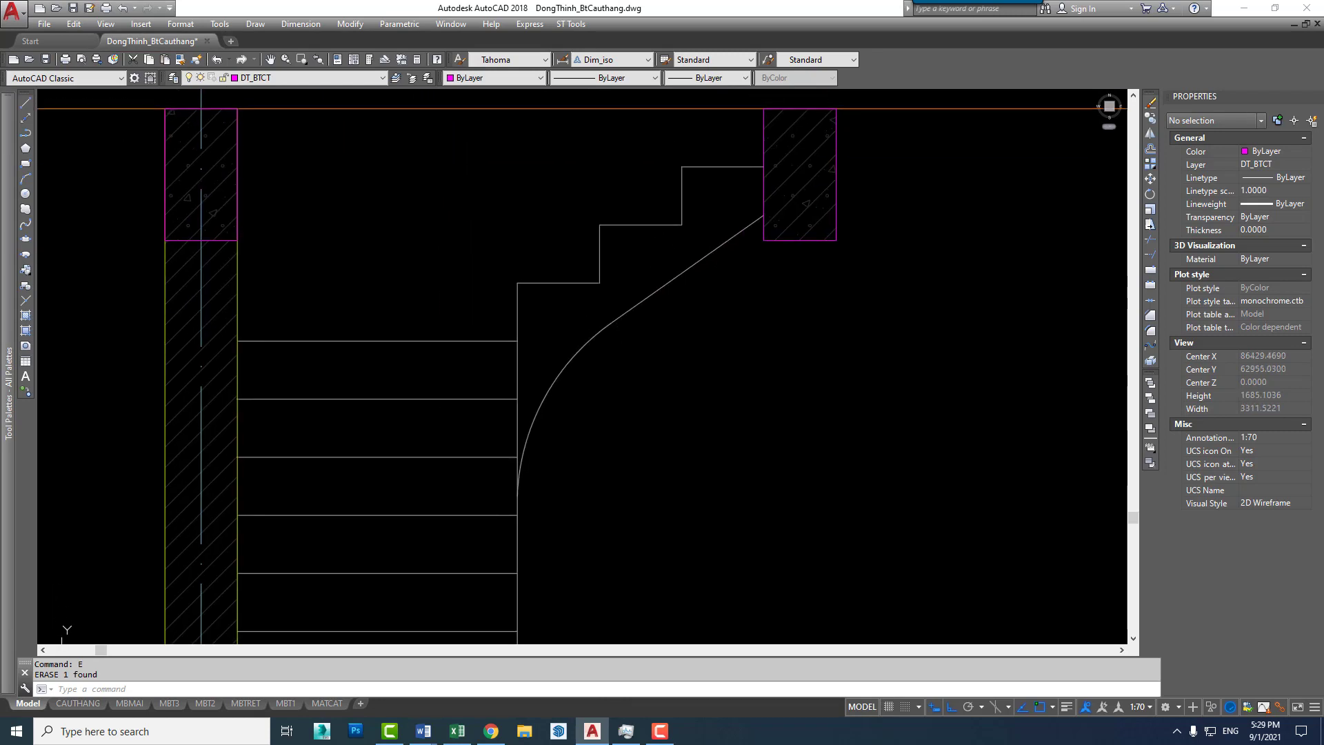
pyautogui.moveTo(590, 374); pyautogui.dragTo(637, 375, button='middle')
pyautogui.write('a')
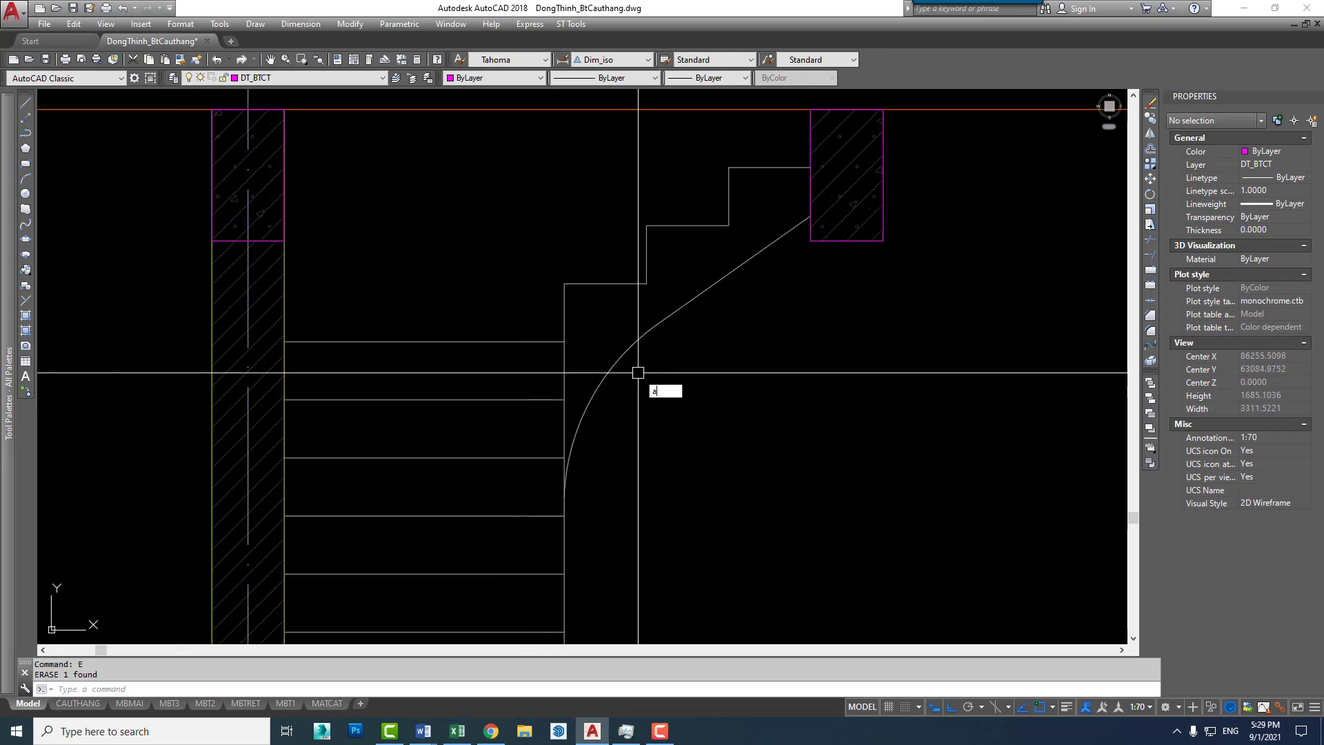
# Draw a three-point arc from the sloped underside to the stair line and adjust its grips
pyautogui.press('Return')
pyautogui.scroll(4, 638, 373)
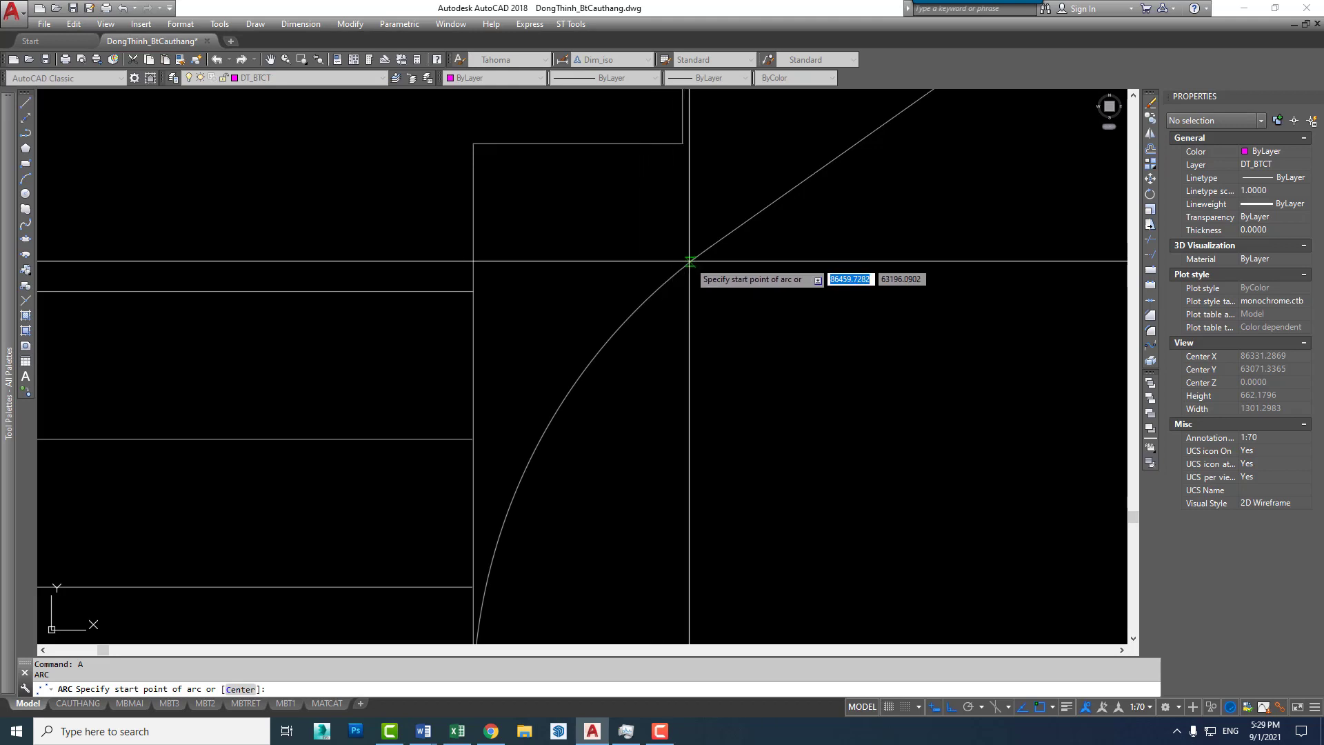
pyautogui.click(519, 412)
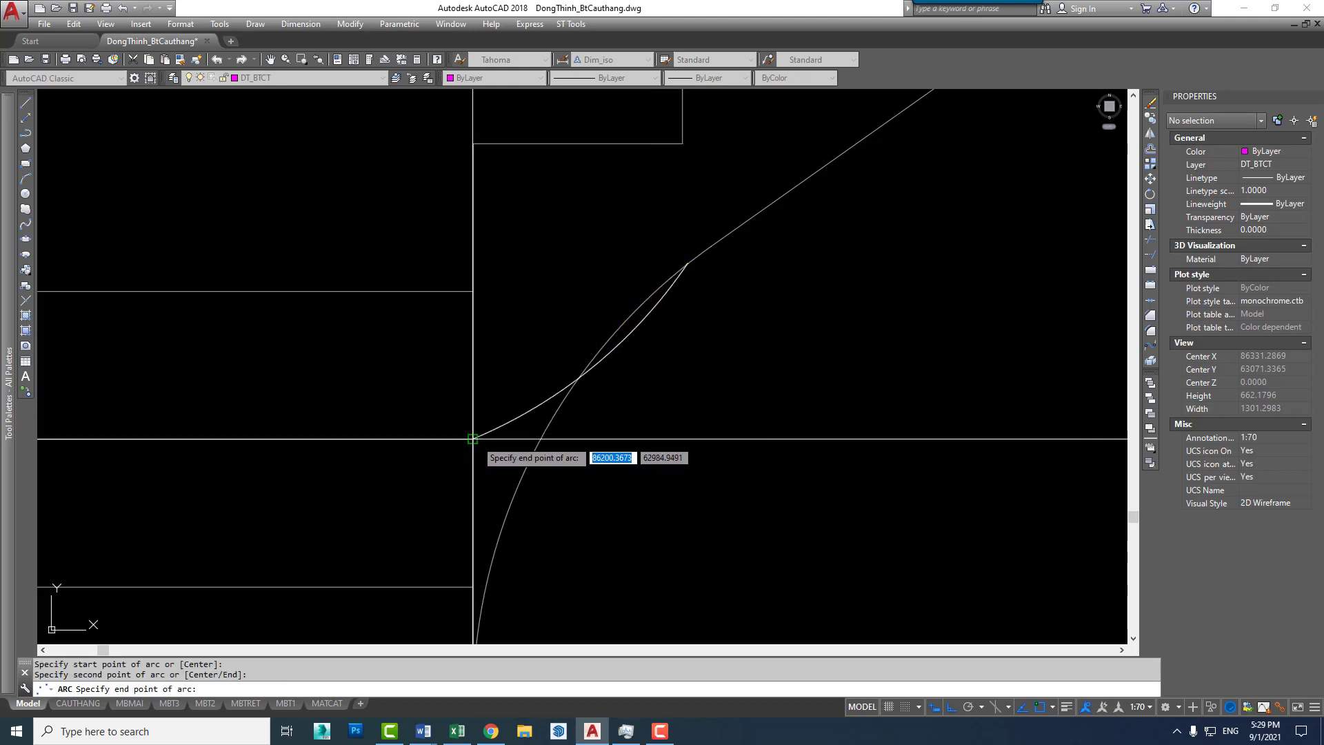
pyautogui.click(688, 264)
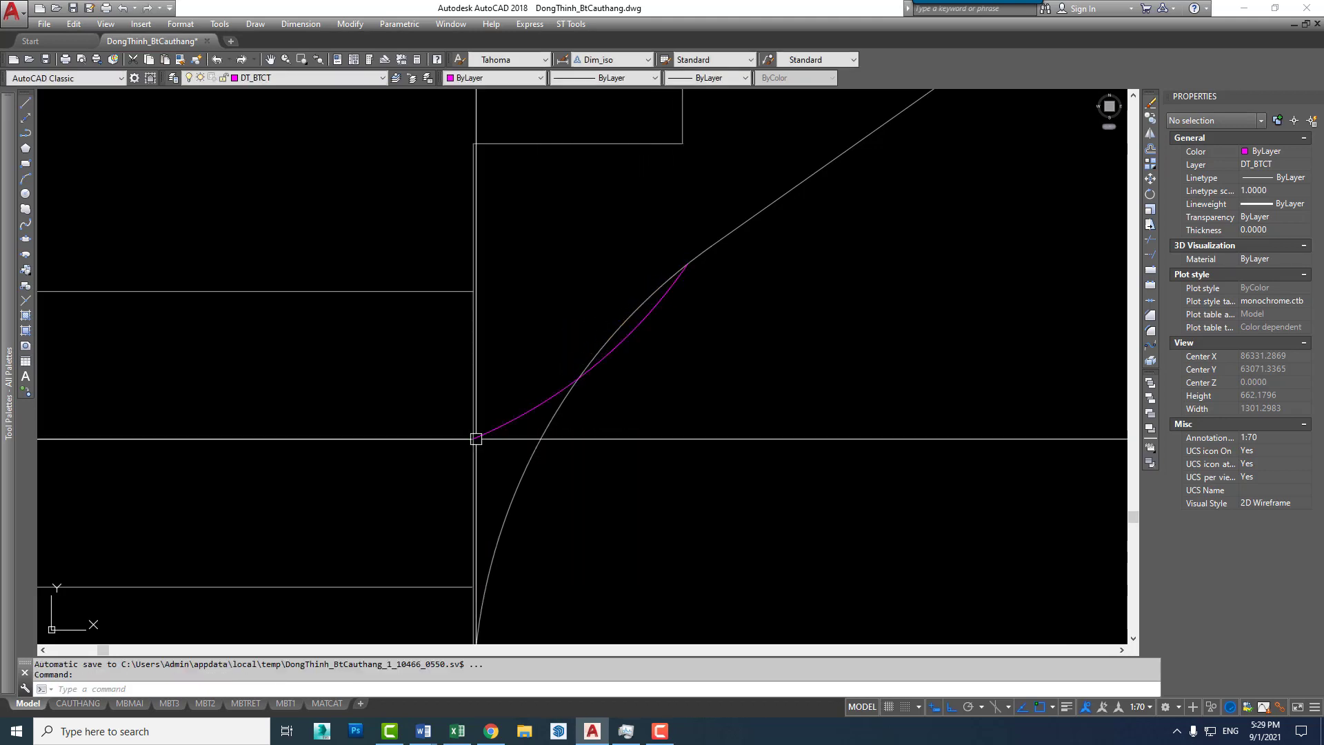
pyautogui.click(503, 444)
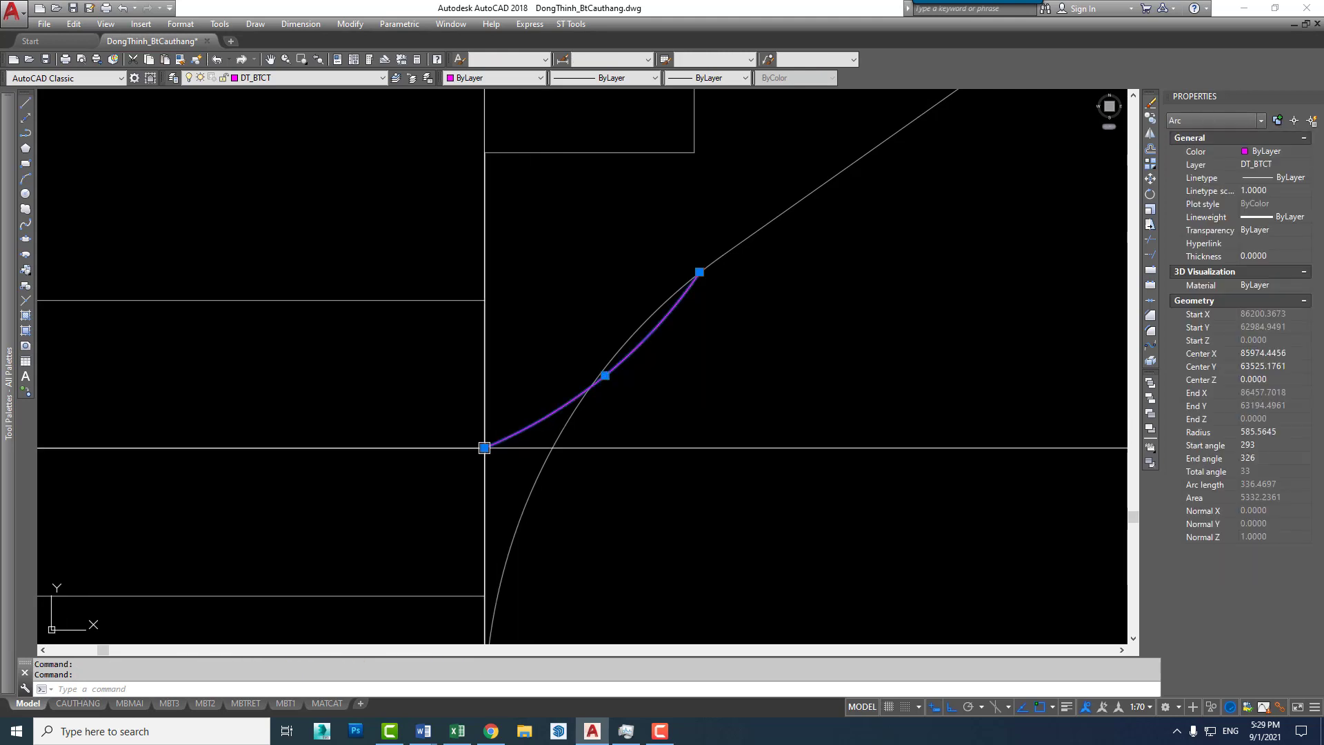
pyautogui.click(485, 447)
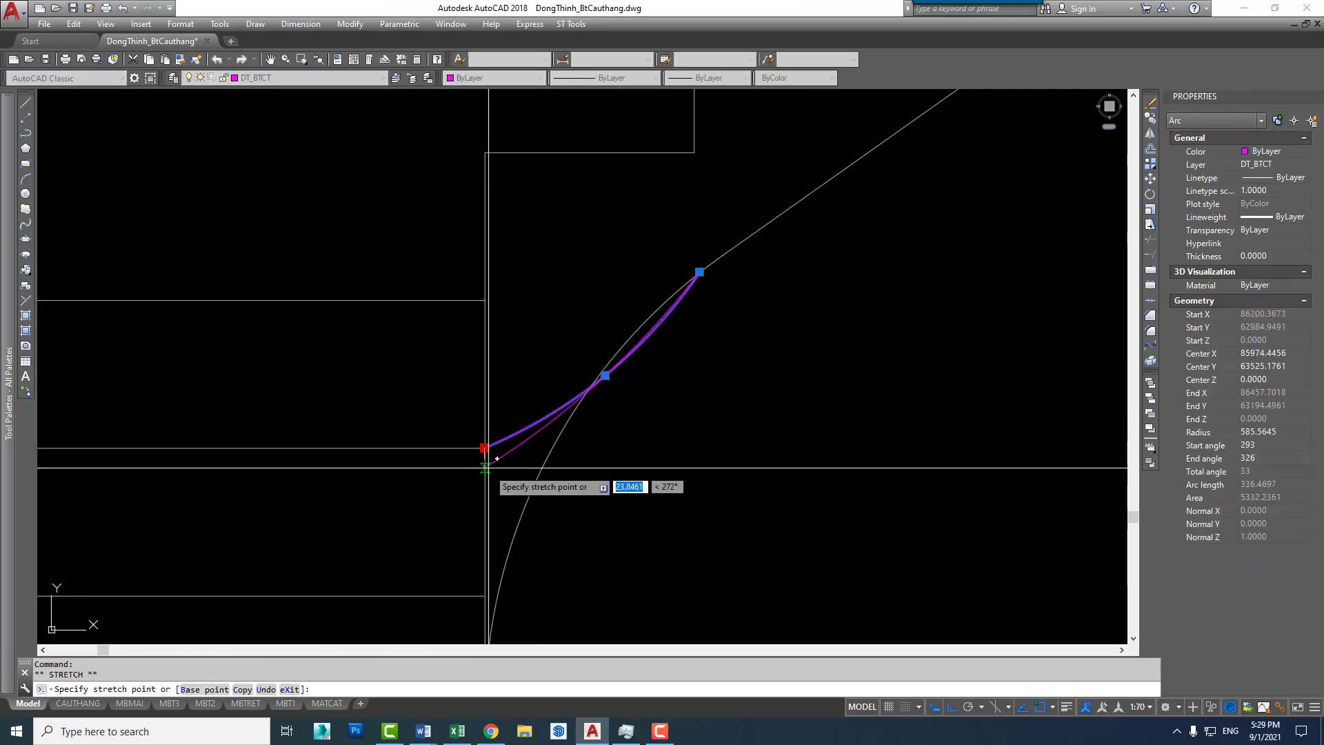
pyautogui.click(623, 344)
pyautogui.scroll(4, 576, 430)
pyautogui.click(549, 401)
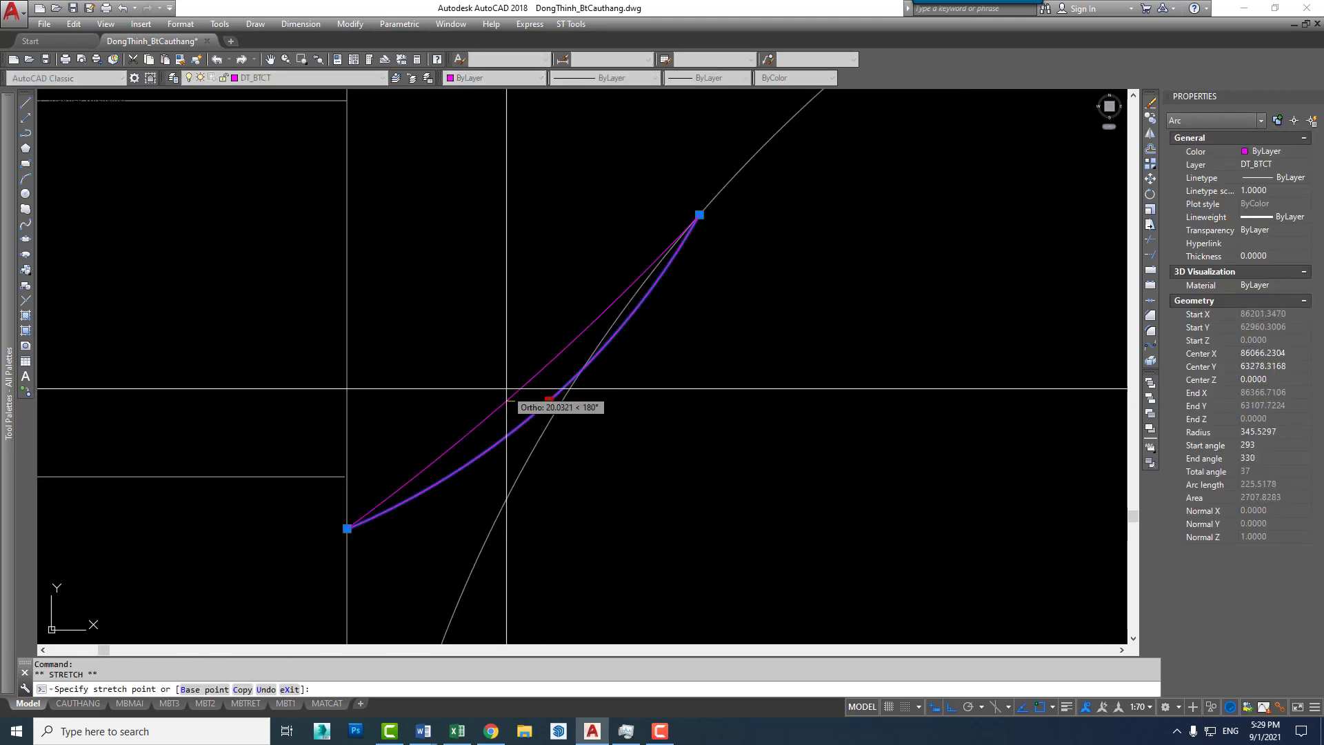
pyautogui.scroll(-3, 549, 400)
pyautogui.press('Escape')
# Pick the new arc as a property source, cancel, and look over the upper flight
pyautogui.moveTo(557, 428); pyautogui.dragTo(582, 439, button='middle')
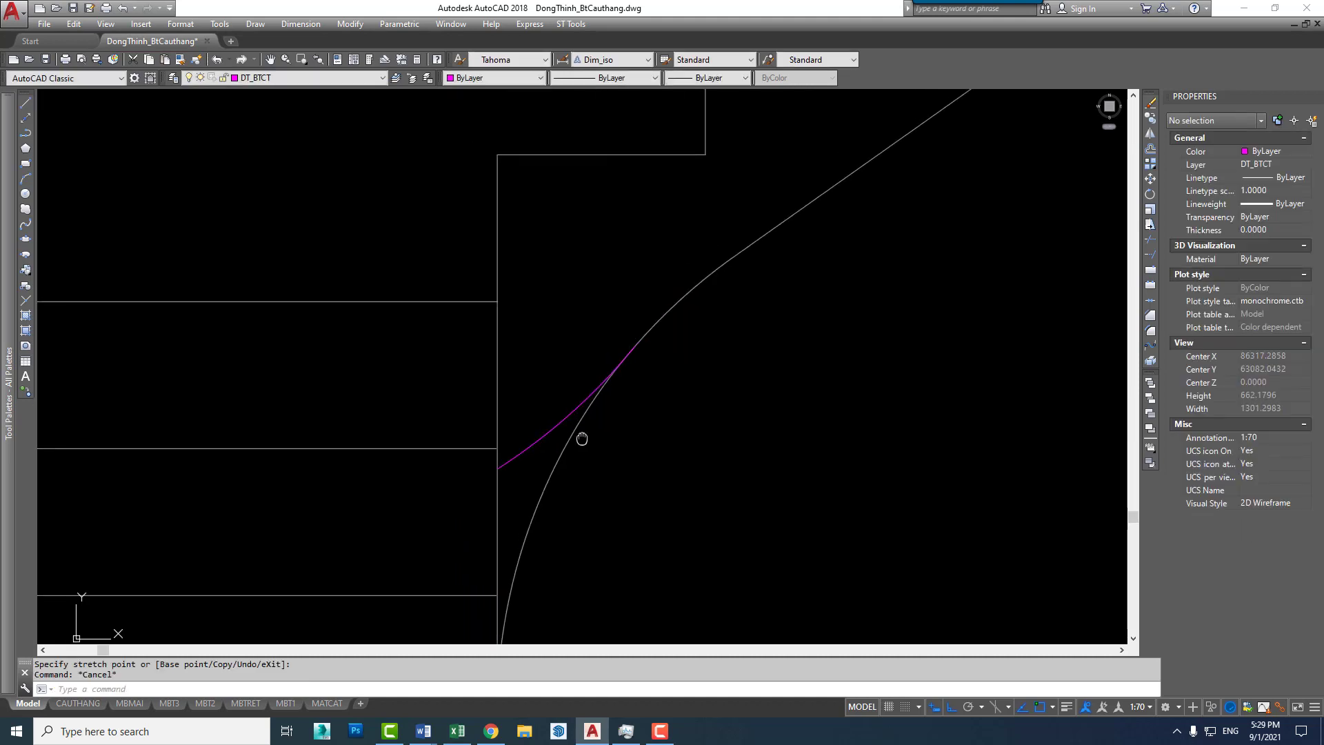
pyautogui.write('ma')
pyautogui.press('Return')
pyautogui.click(579, 433)
pyautogui.press('Escape')
pyautogui.scroll(-3, 559, 422)
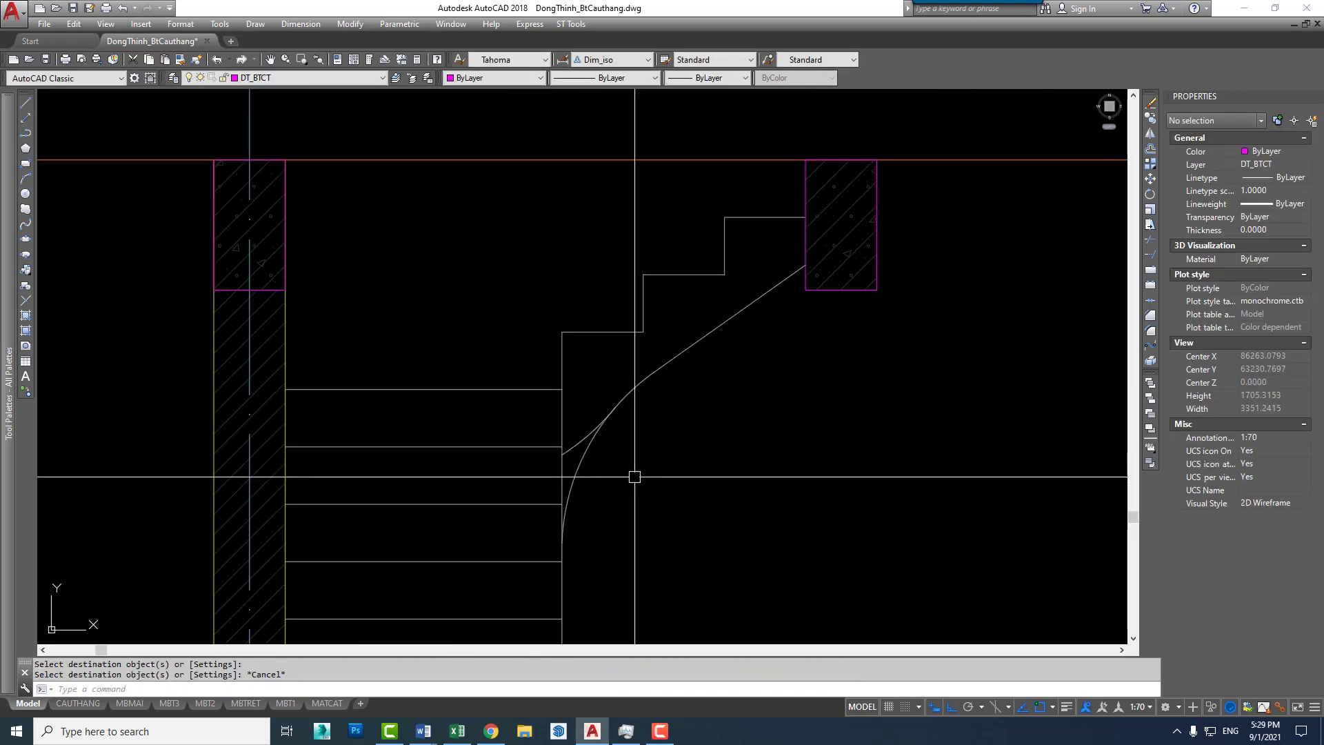
pyautogui.moveTo(642, 501); pyautogui.dragTo(644, 490, button='middle')
pyautogui.scroll(4, 647, 373)
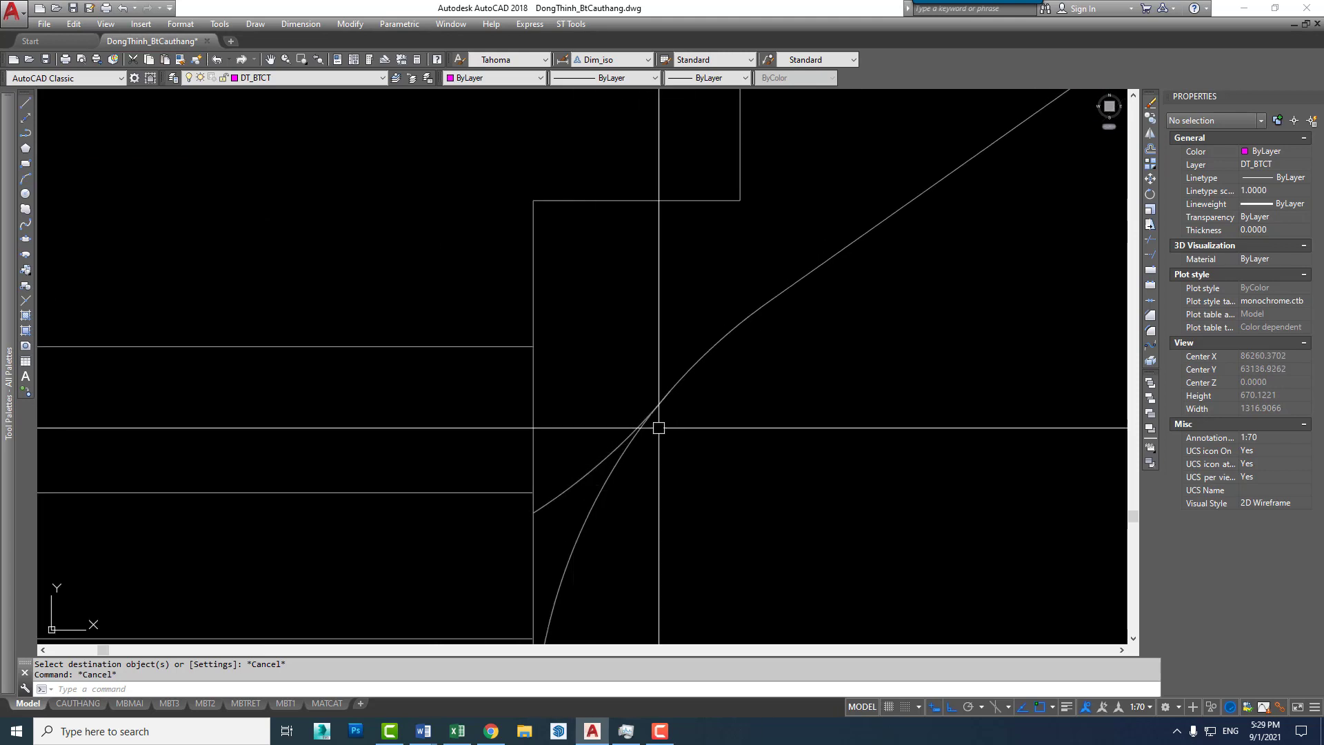
pyautogui.scroll(-4, 621, 491)
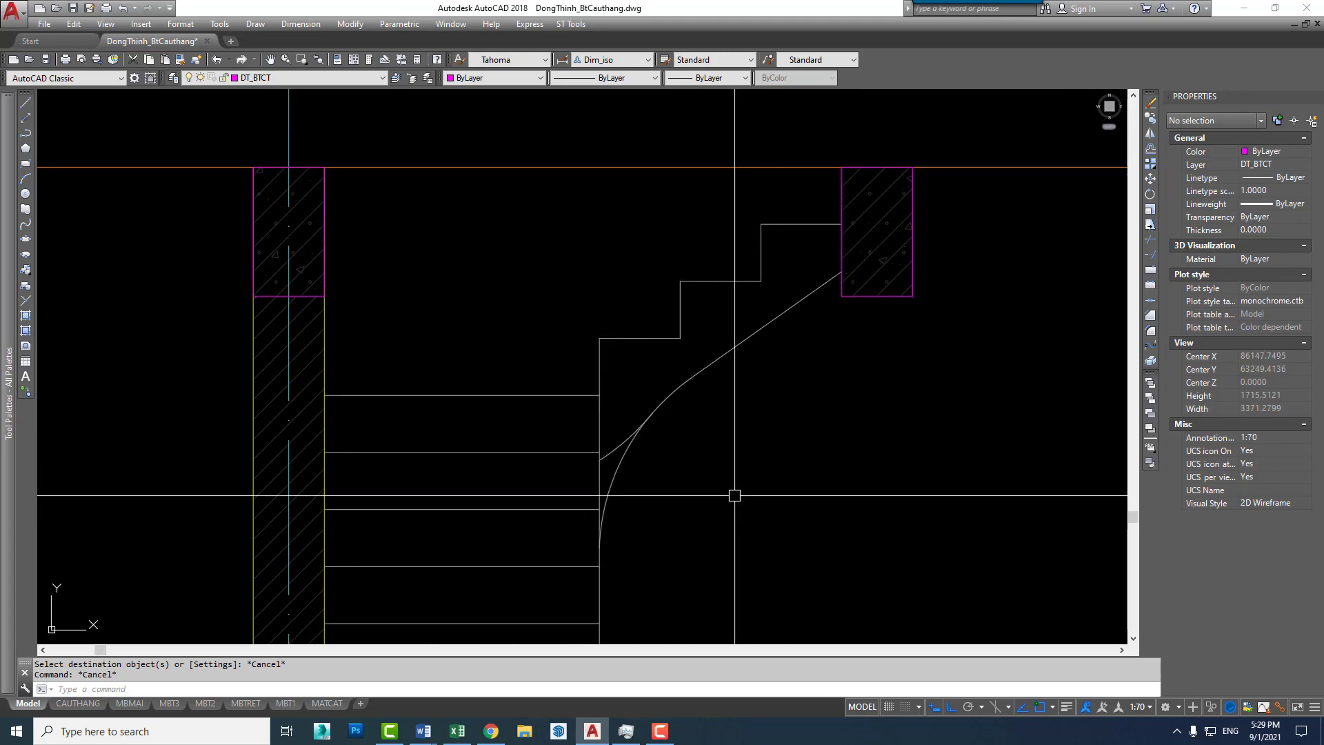
pyautogui.scroll(3, 734, 494)
pyautogui.scroll(-1, 654, 483)
pyautogui.scroll(-2, 654, 483)
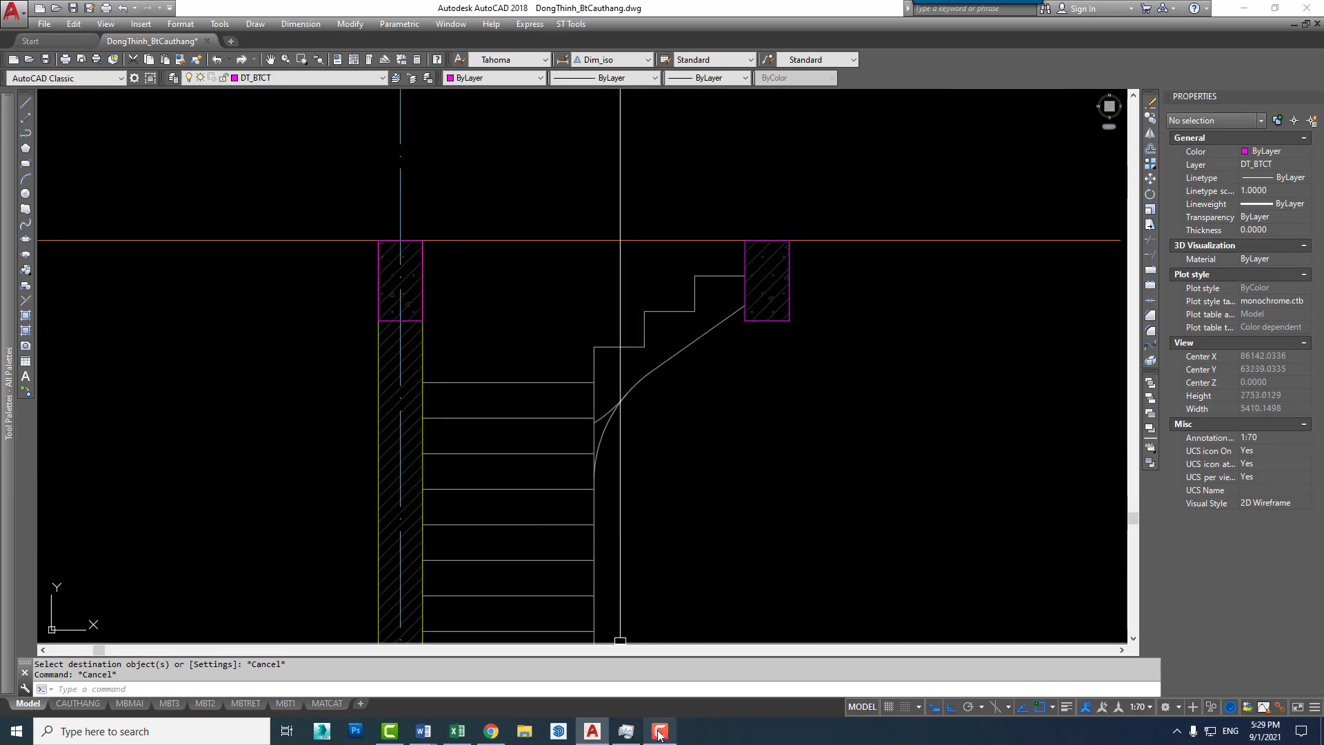
pyautogui.click(503, 734)
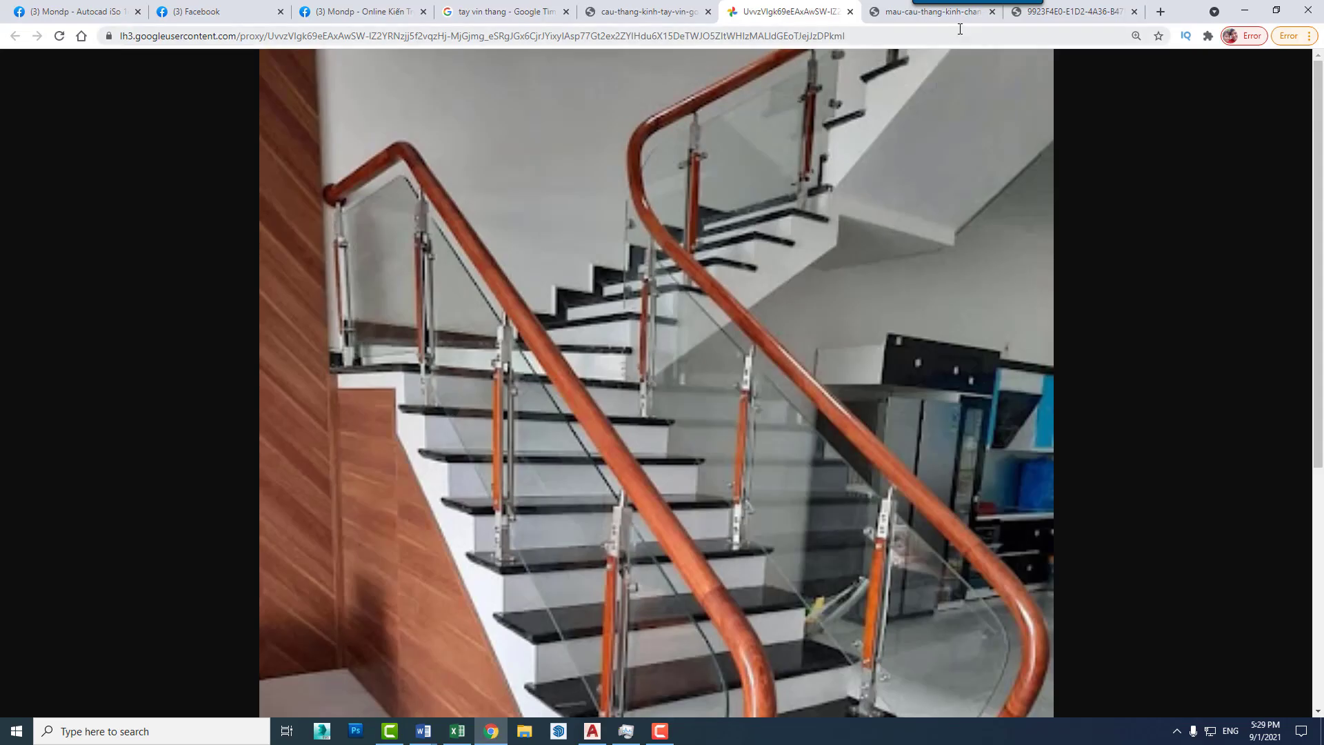
pyautogui.click(1100, 13)
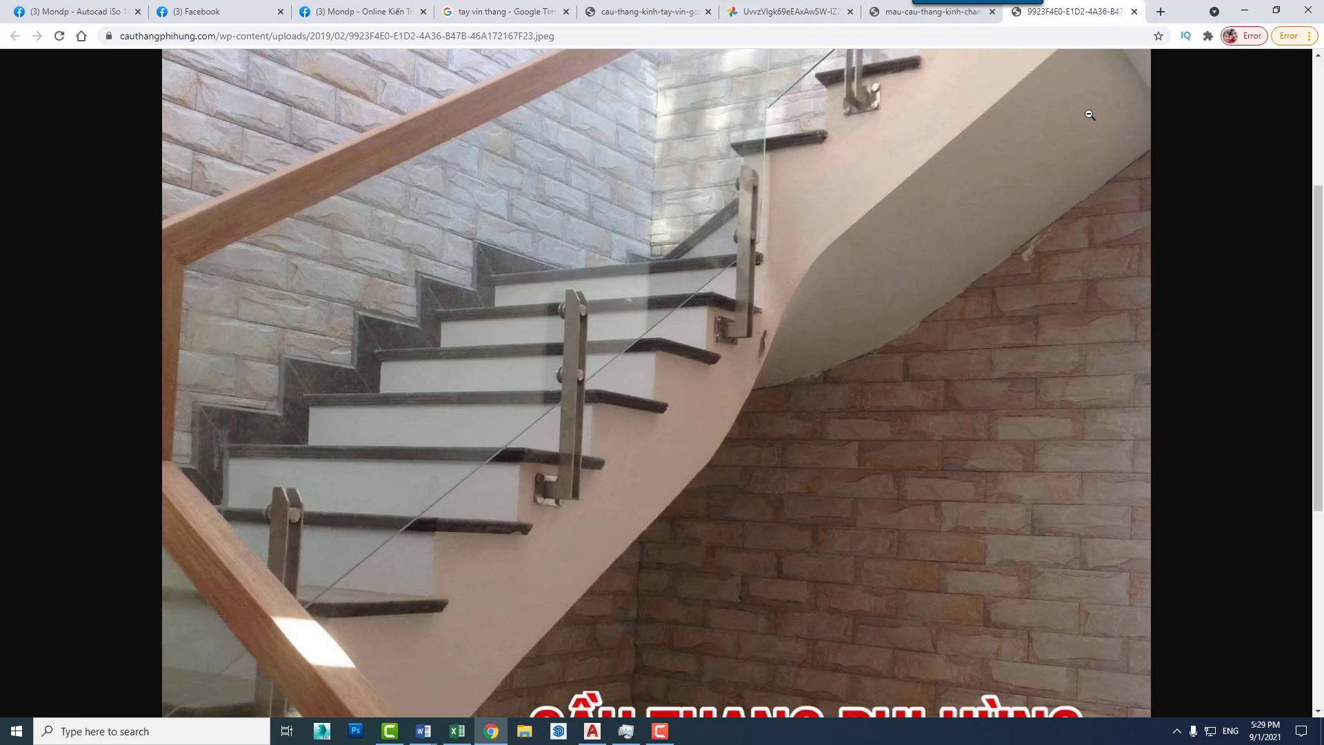
pyautogui.click(1243, 12)
# Erase the short crossing arc and inspect the remaining curve of radius 675.4332
pyautogui.scroll(3, 689, 400)
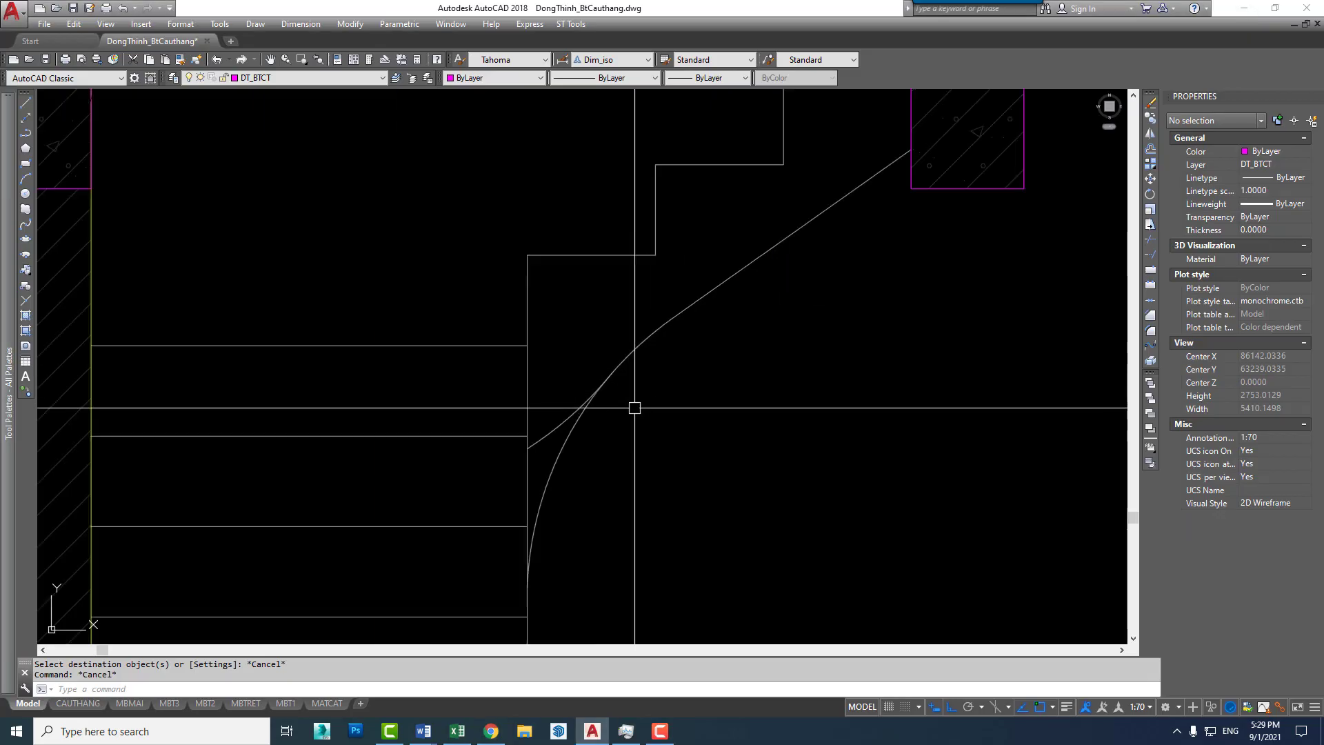
pyautogui.click(598, 401)
pyautogui.write('e')
pyautogui.press('Return')
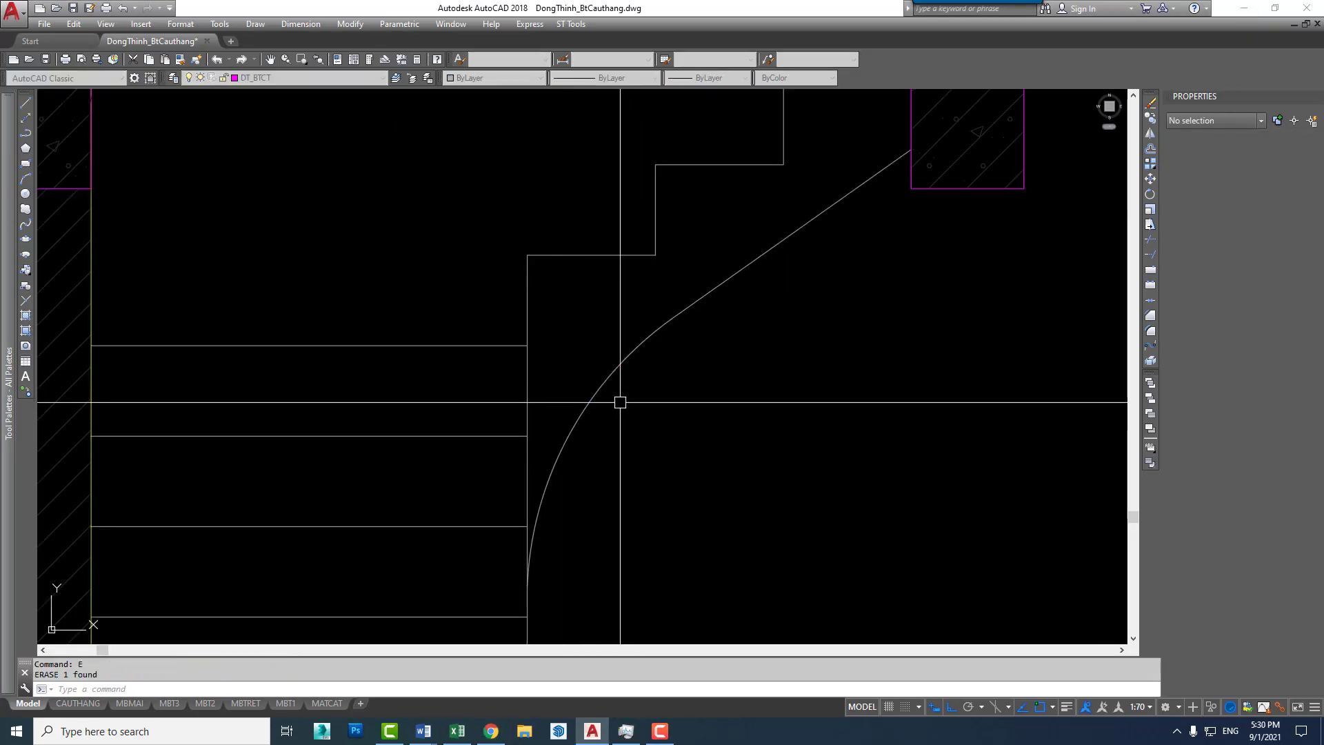
pyautogui.scroll(-2, 618, 399)
pyautogui.scroll(-1, 636, 379)
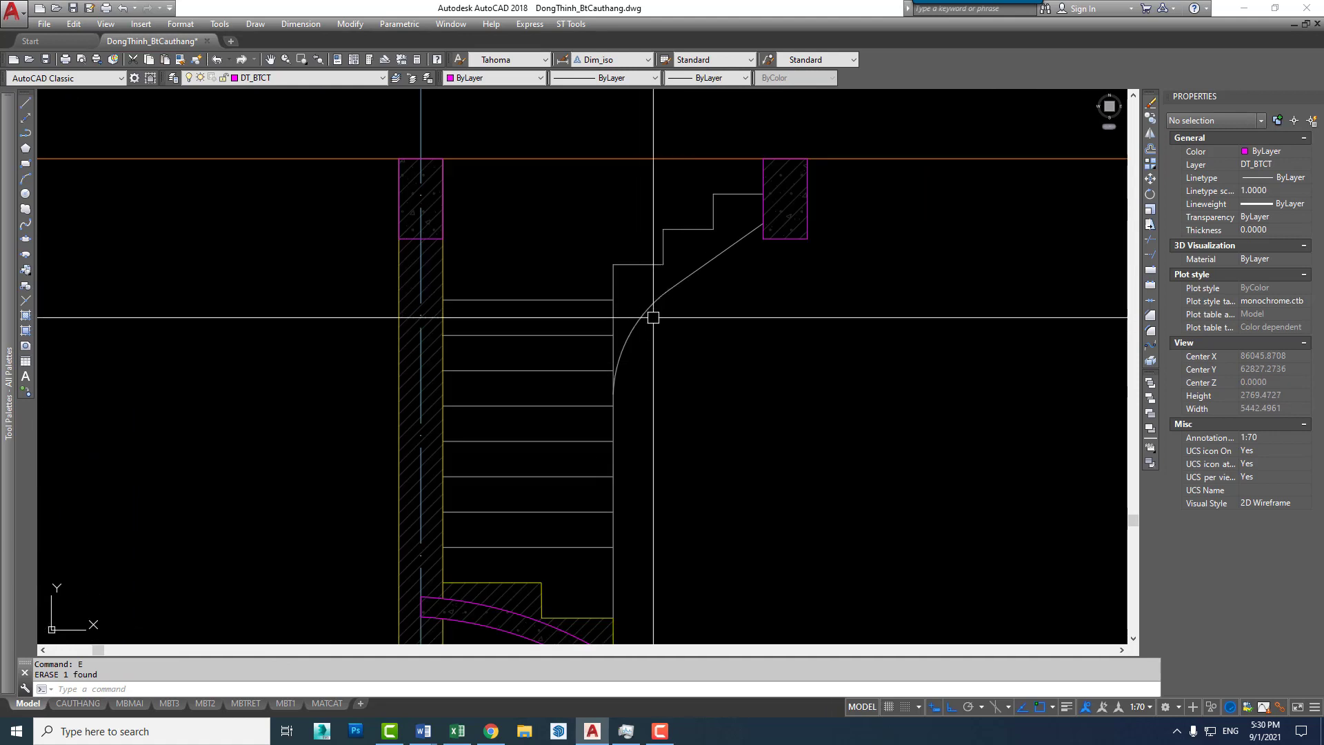
pyautogui.scroll(2, 663, 341)
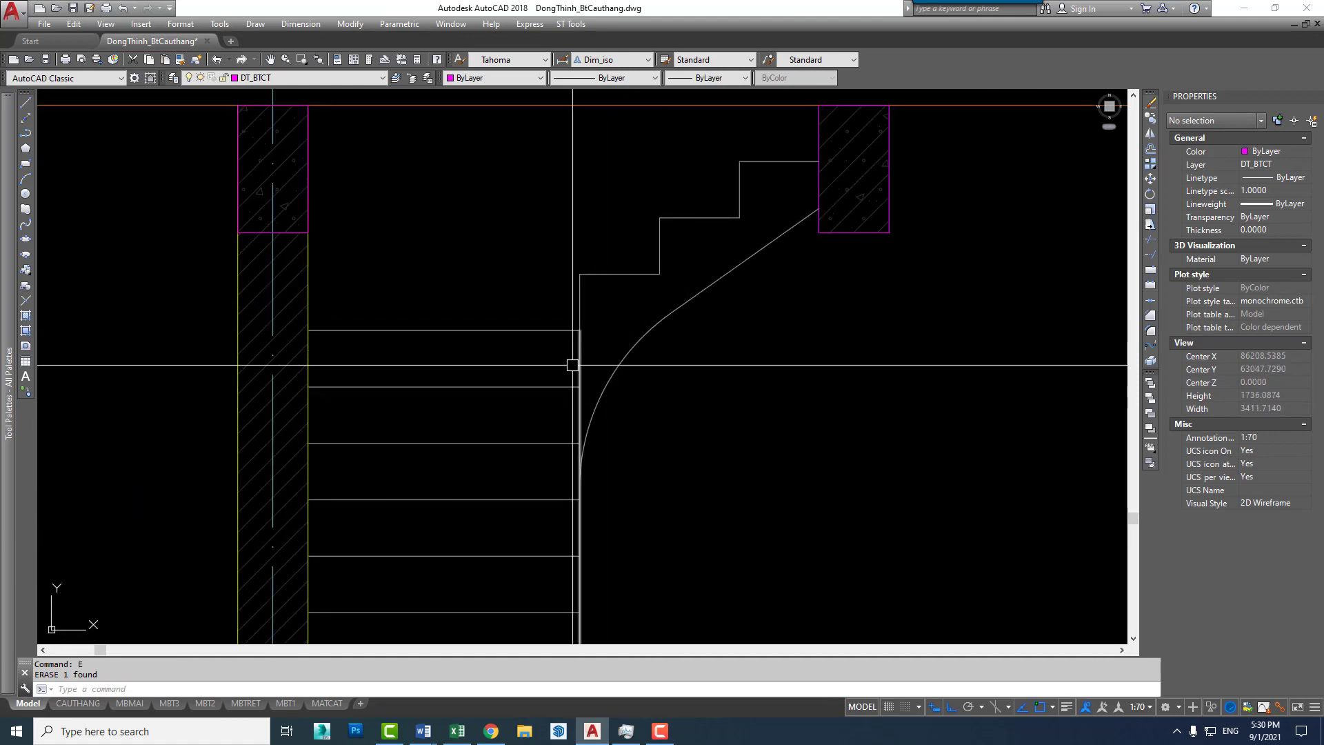
pyautogui.click(607, 387)
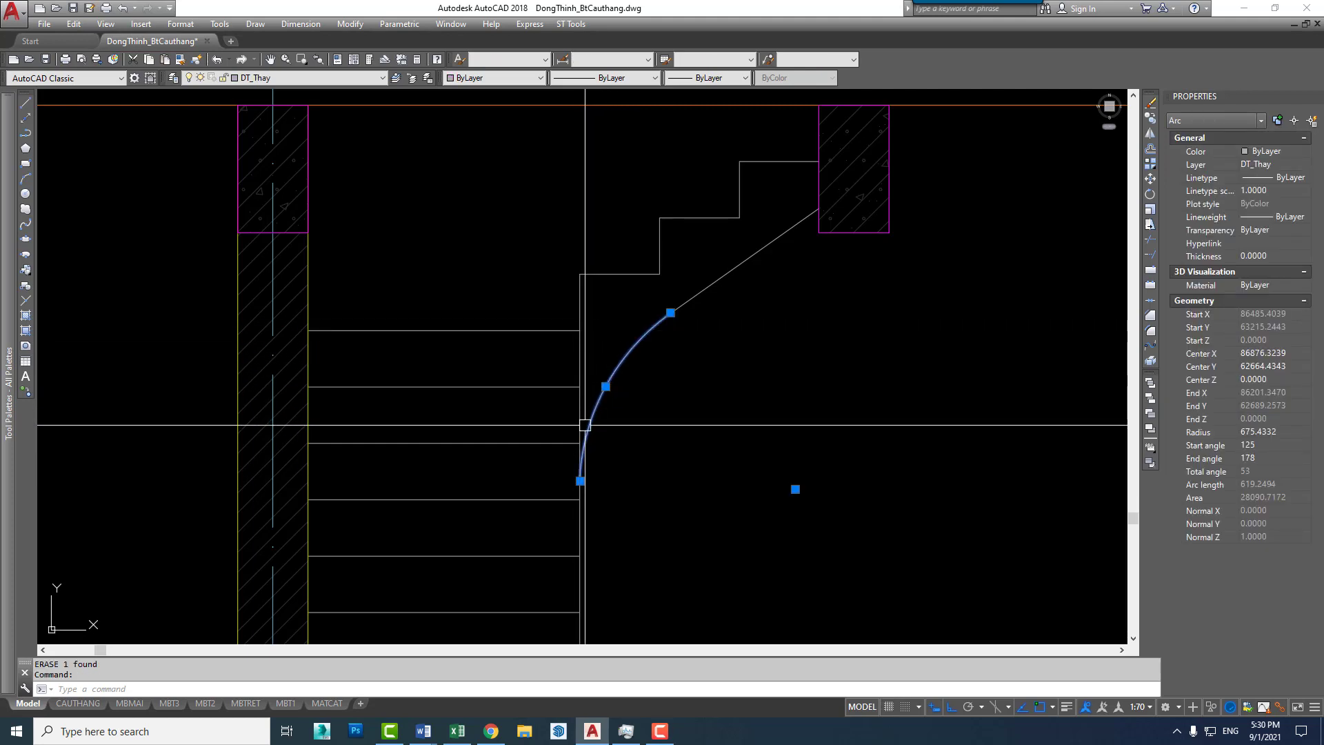
pyautogui.press('Escape')
# Zoom and pan around to inspect the curved stair section and its upper stringer
pyautogui.scroll(-2, 709, 287)
pyautogui.scroll(-2, 703, 423)
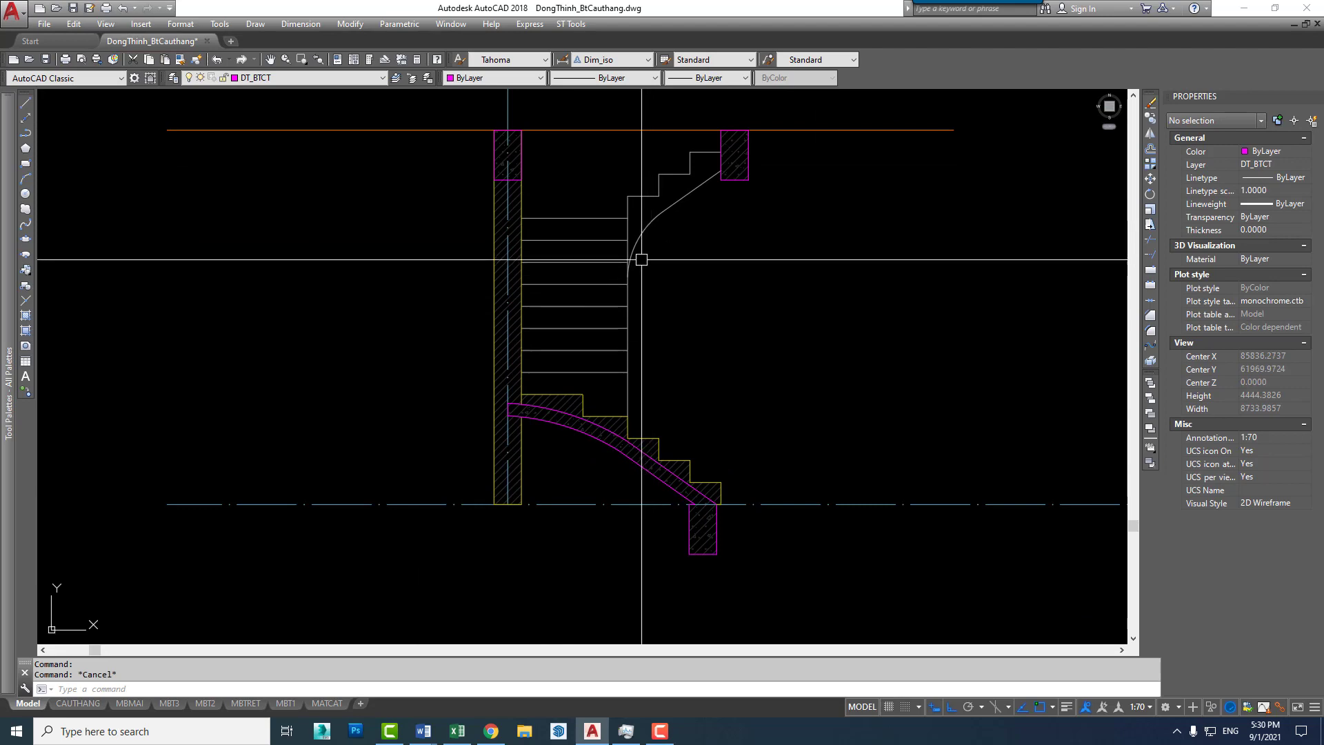
pyautogui.scroll(3, 685, 493)
pyautogui.scroll(-1, 639, 413)
pyautogui.scroll(-3, 690, 427)
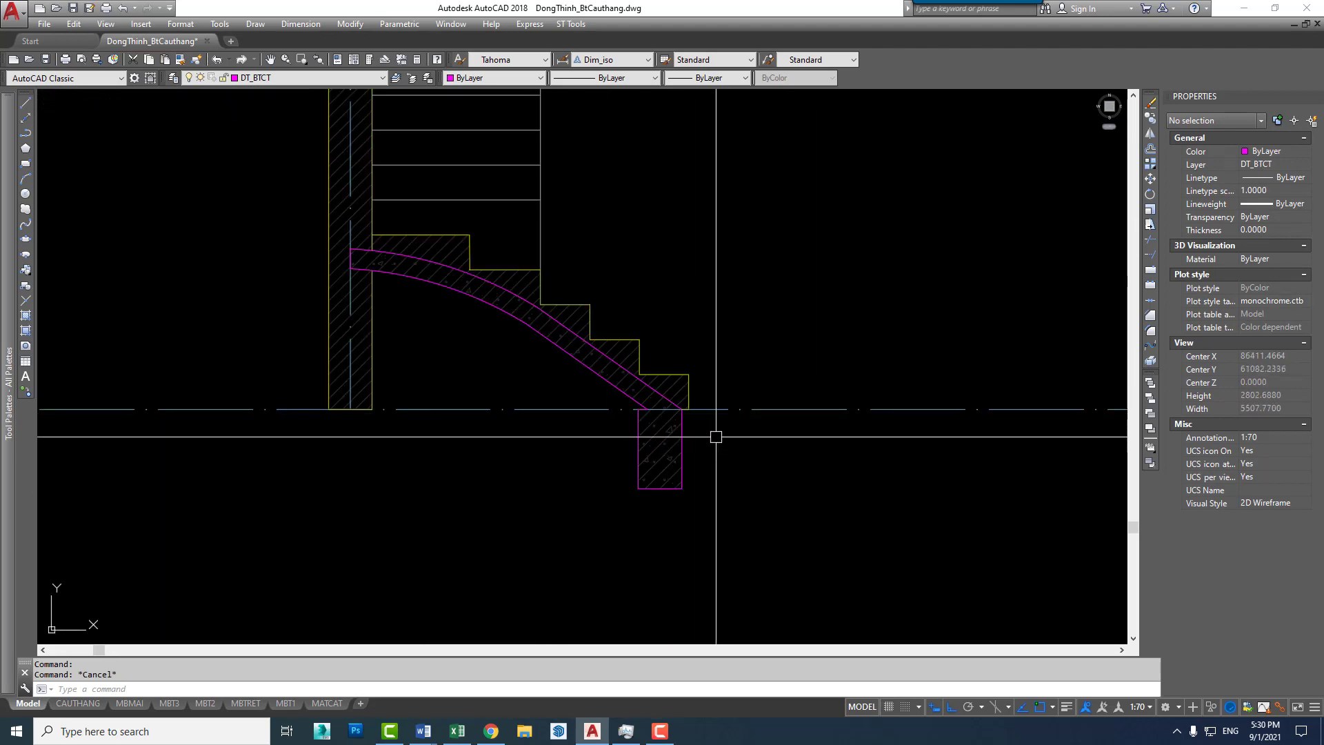
pyautogui.scroll(-3, 663, 420)
pyautogui.scroll(-4, 676, 493)
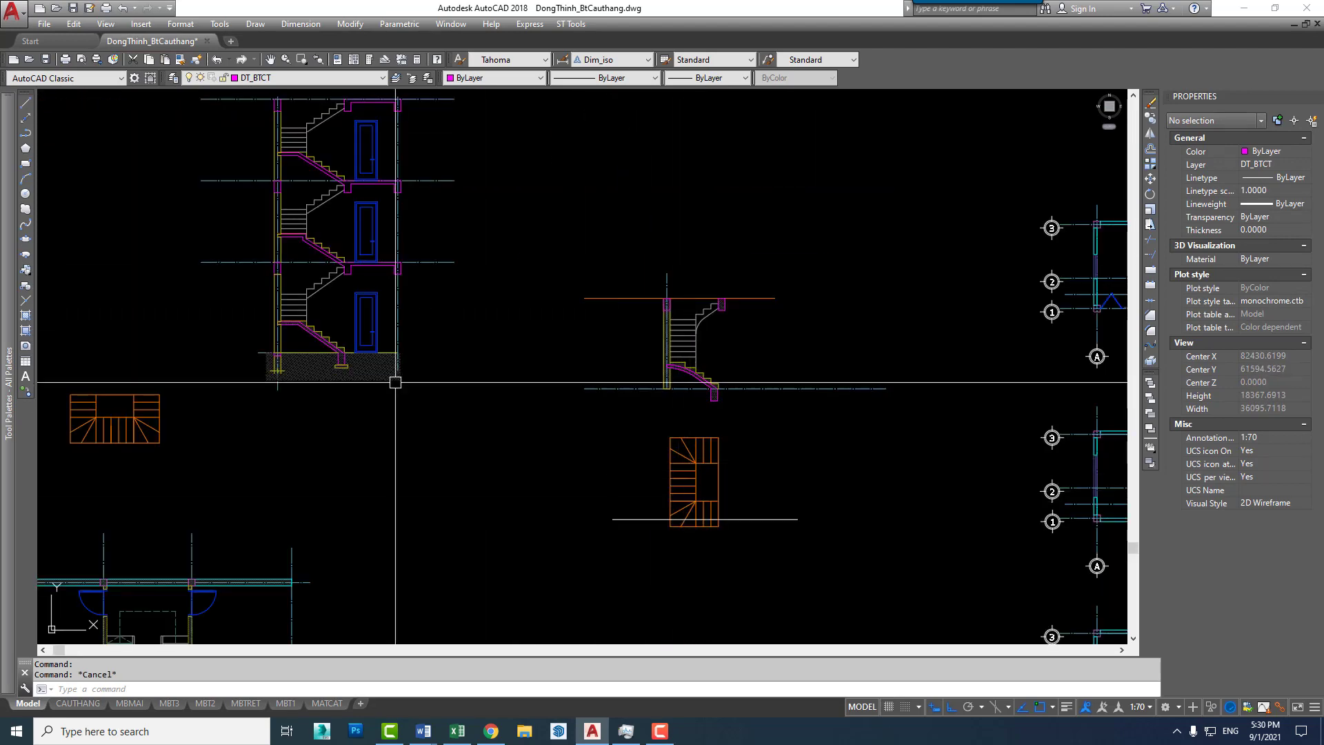
pyautogui.scroll(1, 438, 349)
pyautogui.scroll(3, 385, 238)
pyautogui.scroll(-2, 508, 281)
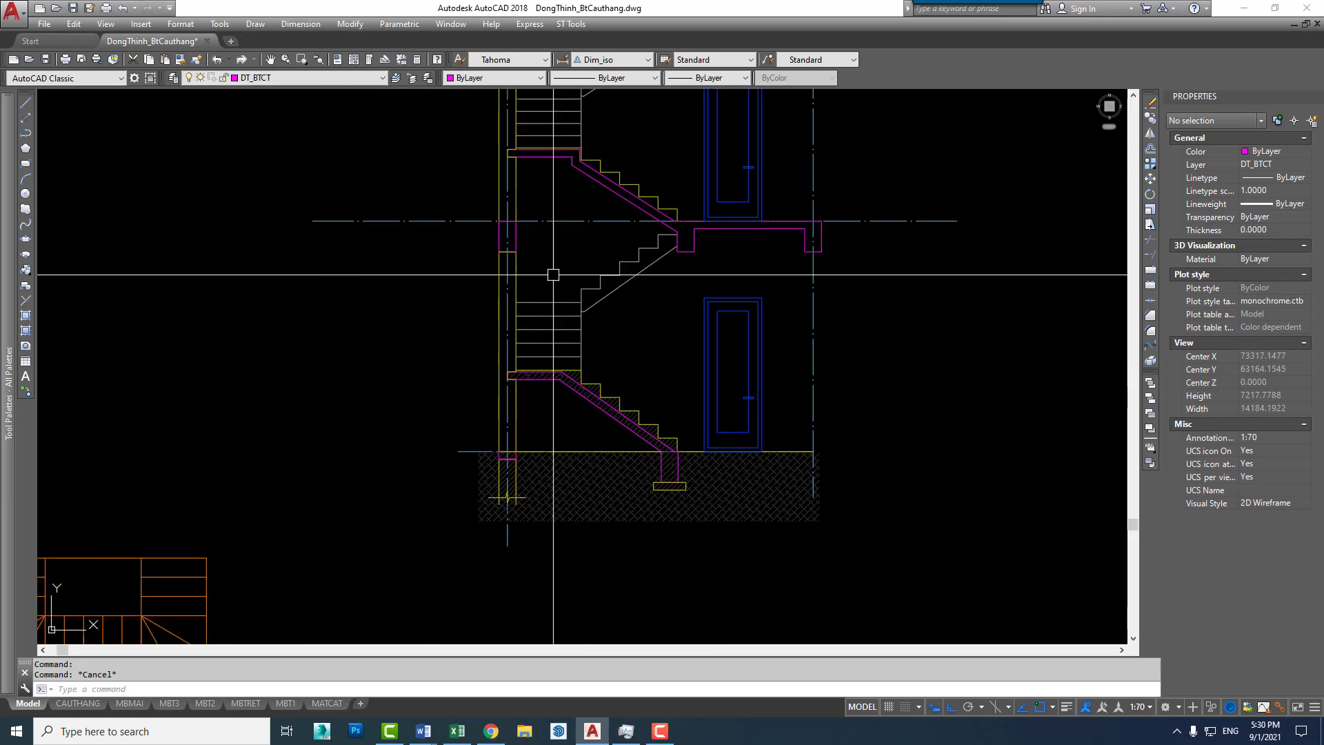
pyautogui.scroll(2, 310, 369)
pyautogui.scroll(2, 506, 299)
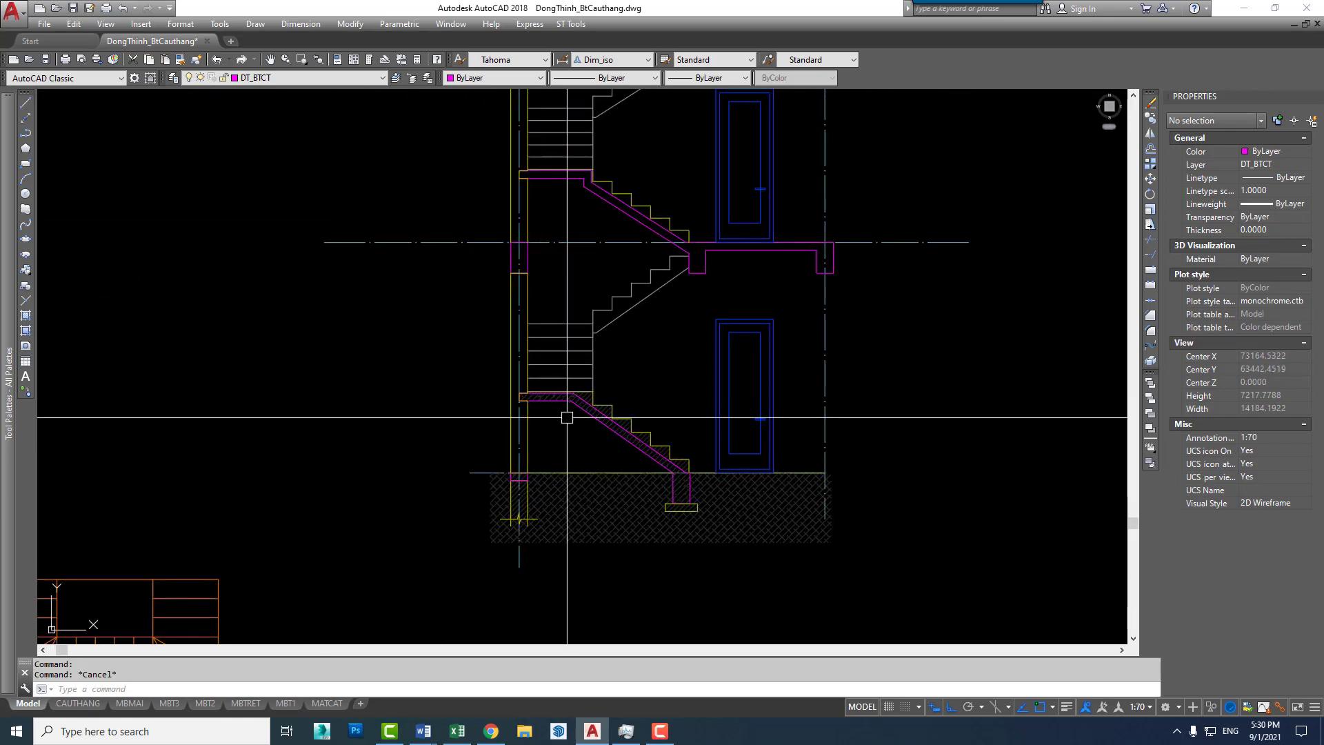
pyautogui.scroll(1, 514, 333)
pyautogui.scroll(-3, 572, 400)
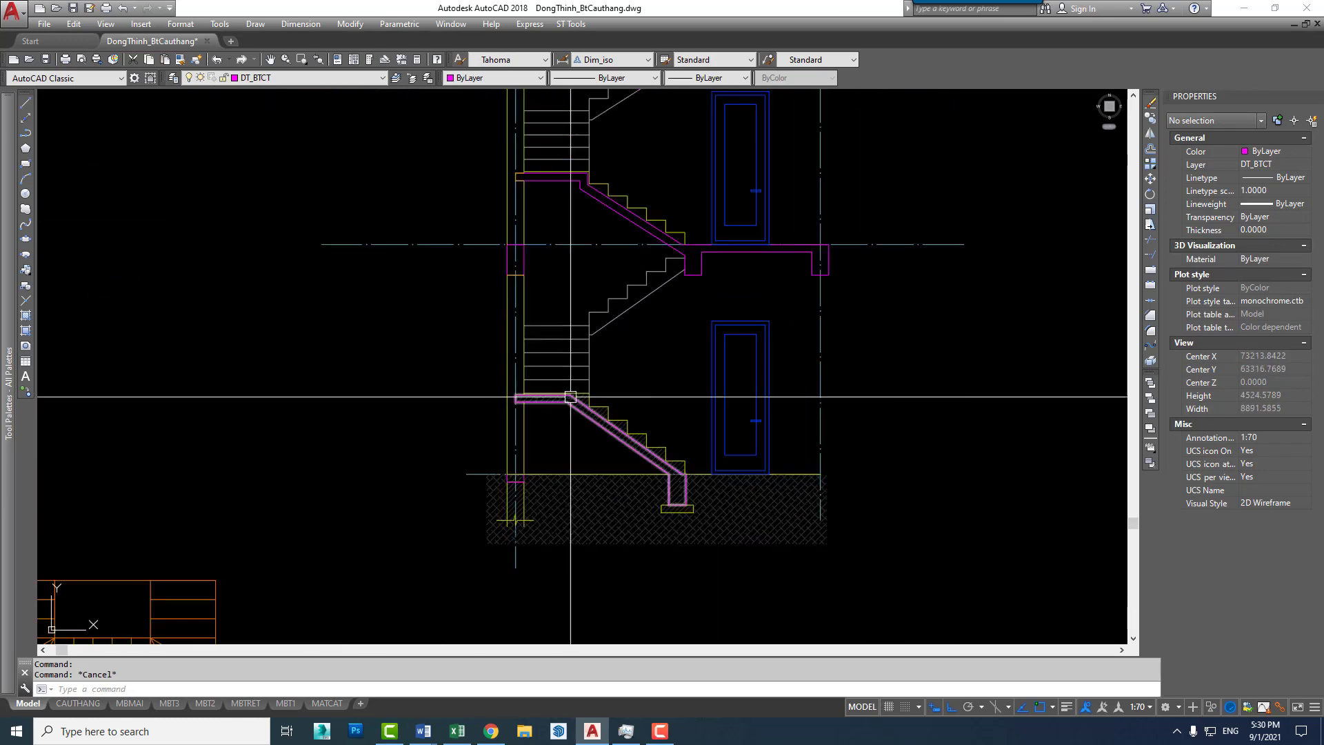
pyautogui.scroll(-3, 565, 354)
pyautogui.moveTo(565, 355); pyautogui.dragTo(435, 441, button='middle')
pyautogui.scroll(2, 686, 405)
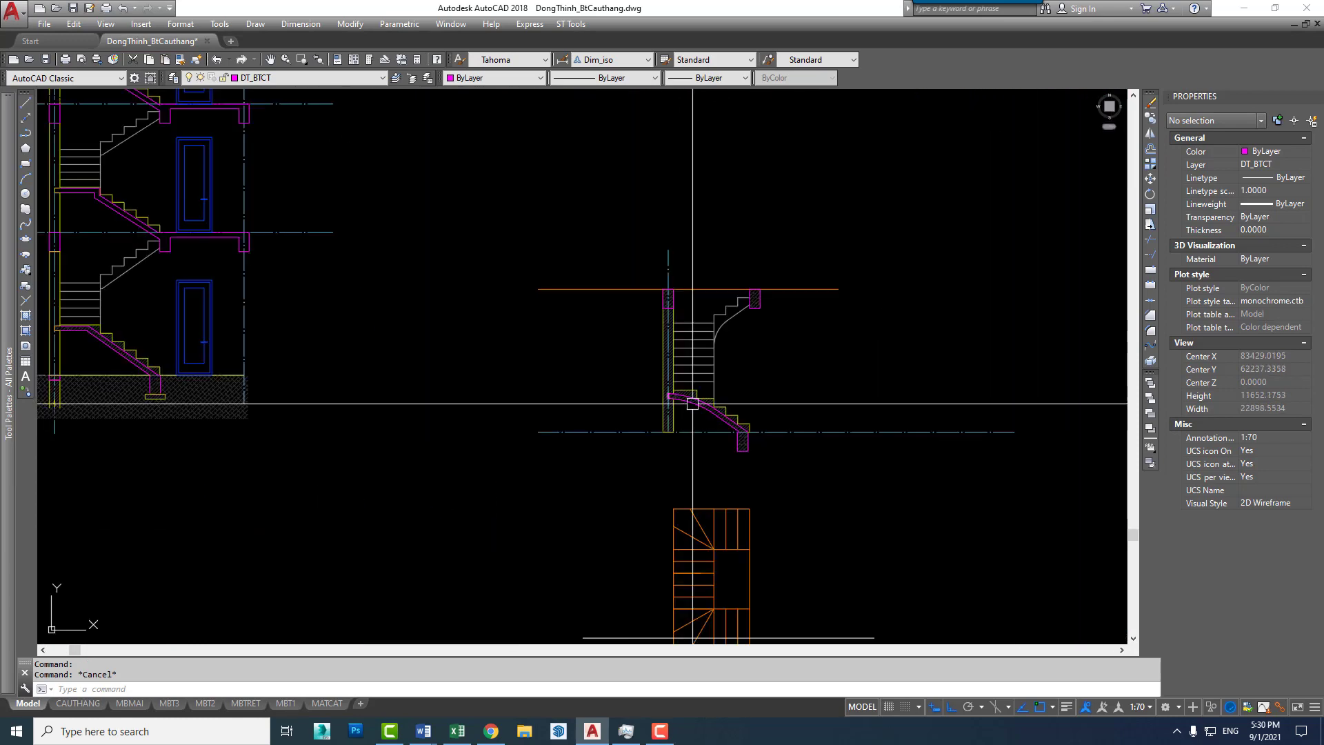
pyautogui.scroll(3, 686, 405)
pyautogui.moveTo(686, 405); pyautogui.dragTo(599, 421, button='middle')
pyautogui.scroll(6, 526, 399)
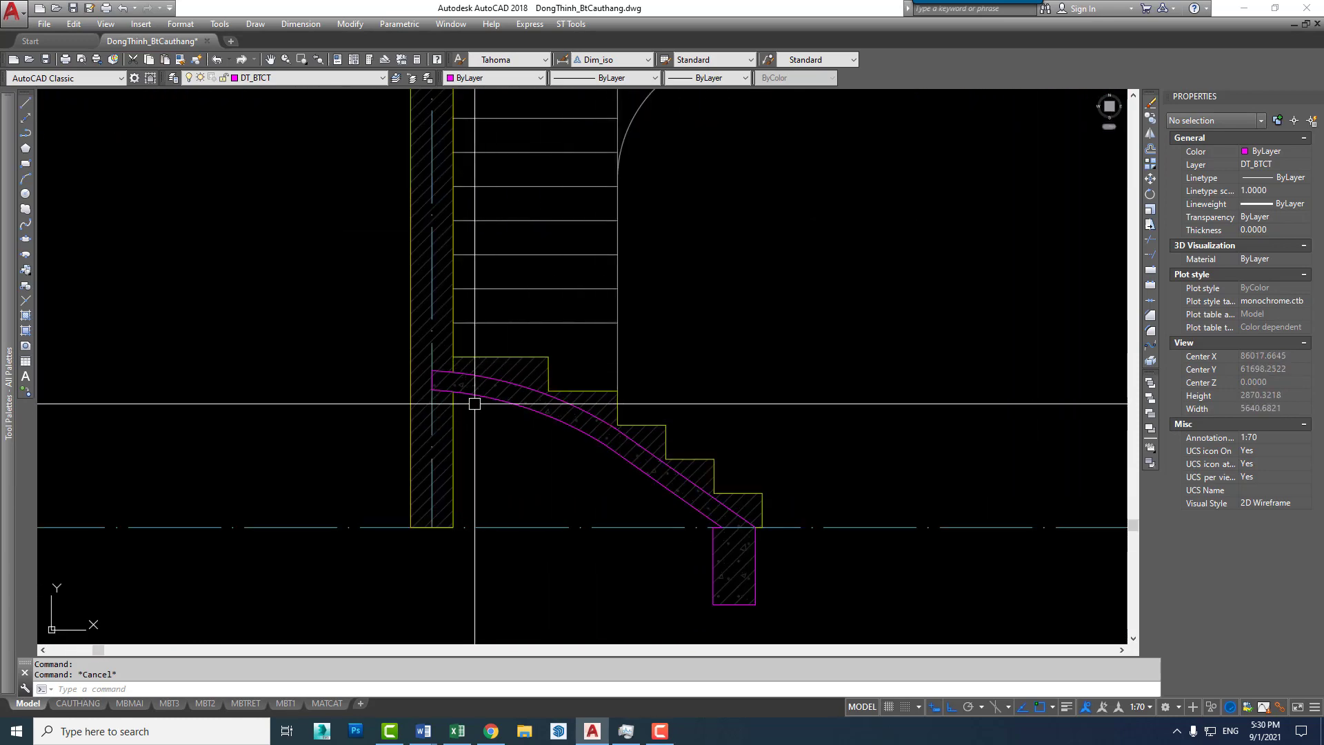
pyautogui.scroll(2, 480, 395)
pyautogui.scroll(2, 511, 406)
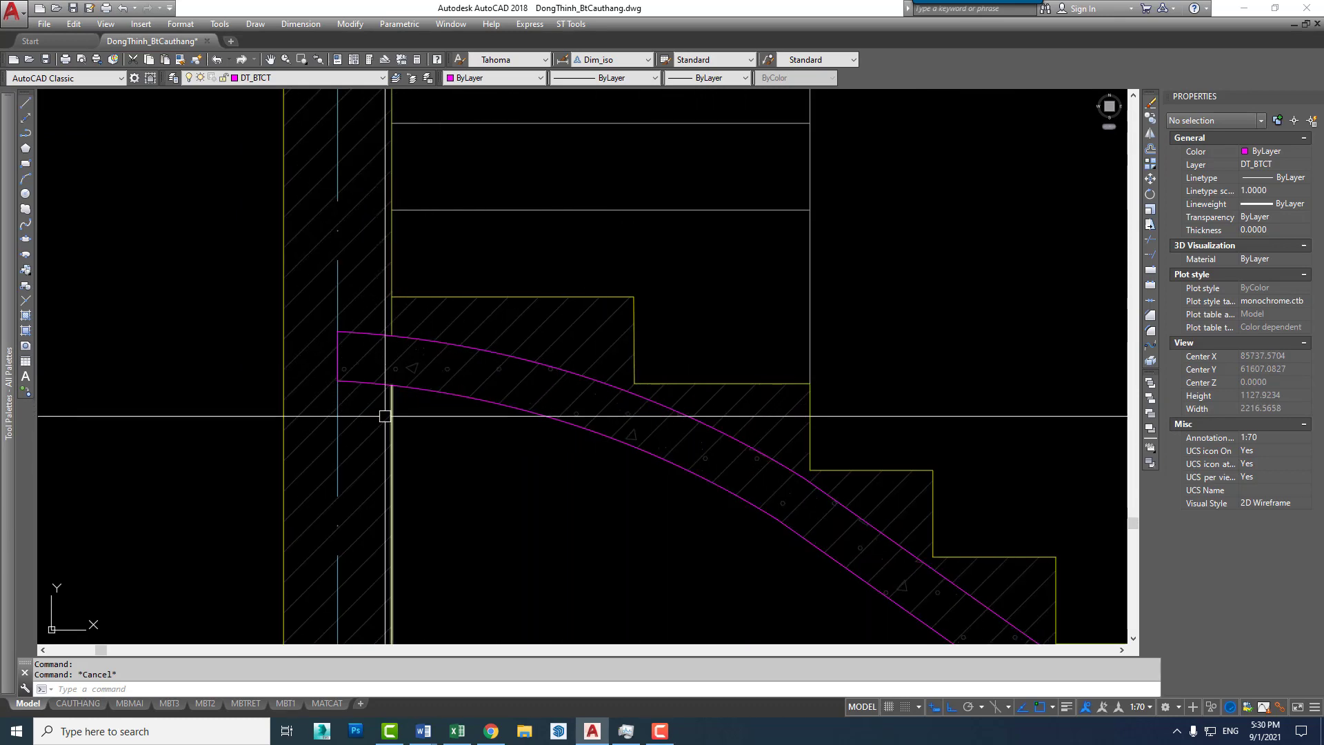
pyautogui.scroll(-2, 719, 459)
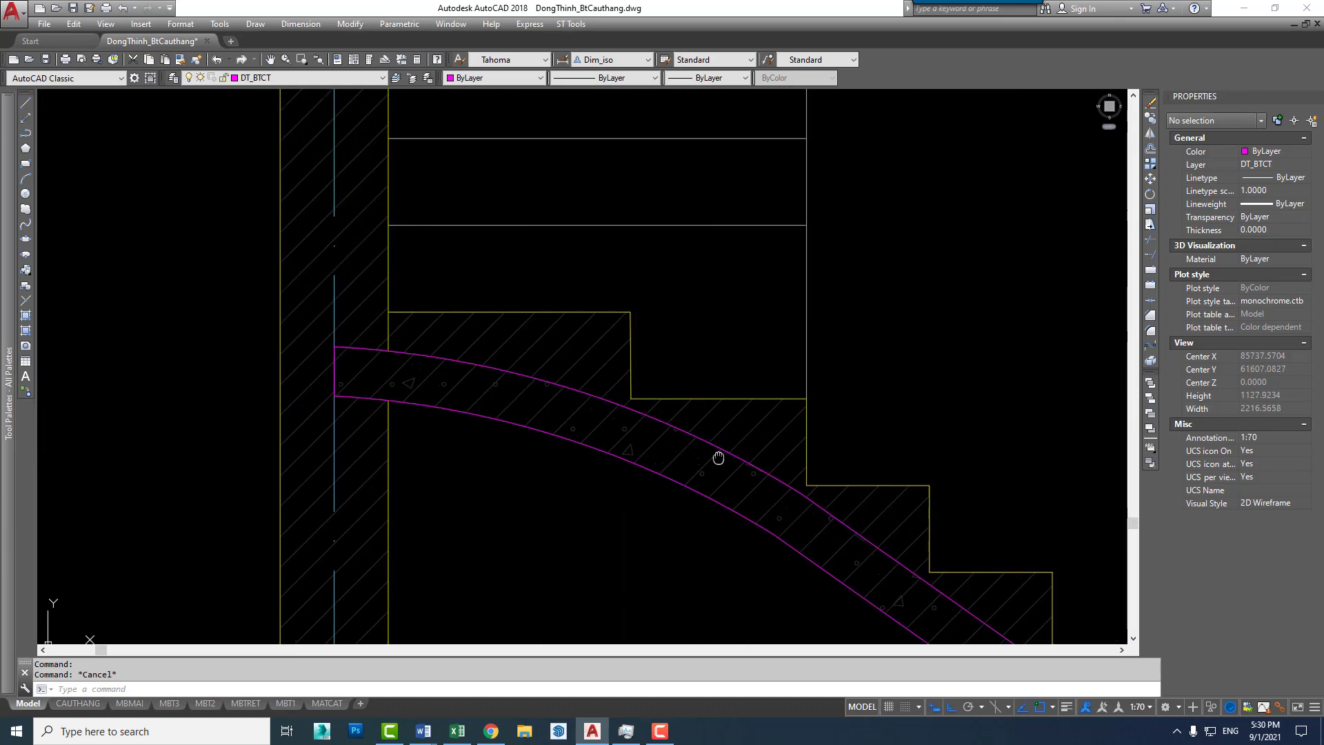
pyautogui.scroll(2, 717, 203)
pyautogui.scroll(-6, 717, 203)
pyautogui.scroll(2, 762, 360)
pyautogui.moveTo(673, 249); pyautogui.dragTo(758, 329, button='middle')
# Start a STRETCH on the stair section, then cancel it
pyautogui.write('s')
pyautogui.press('Return')
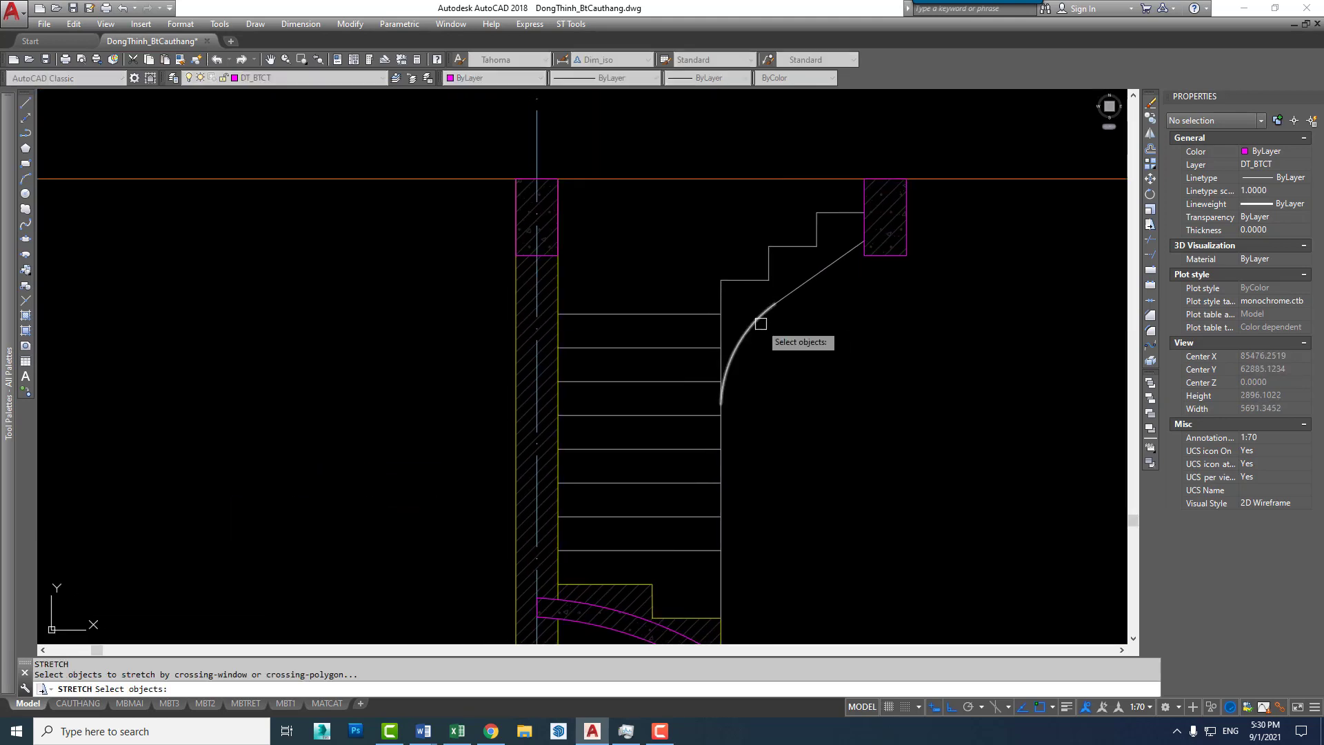
pyautogui.scroll(2, 762, 317)
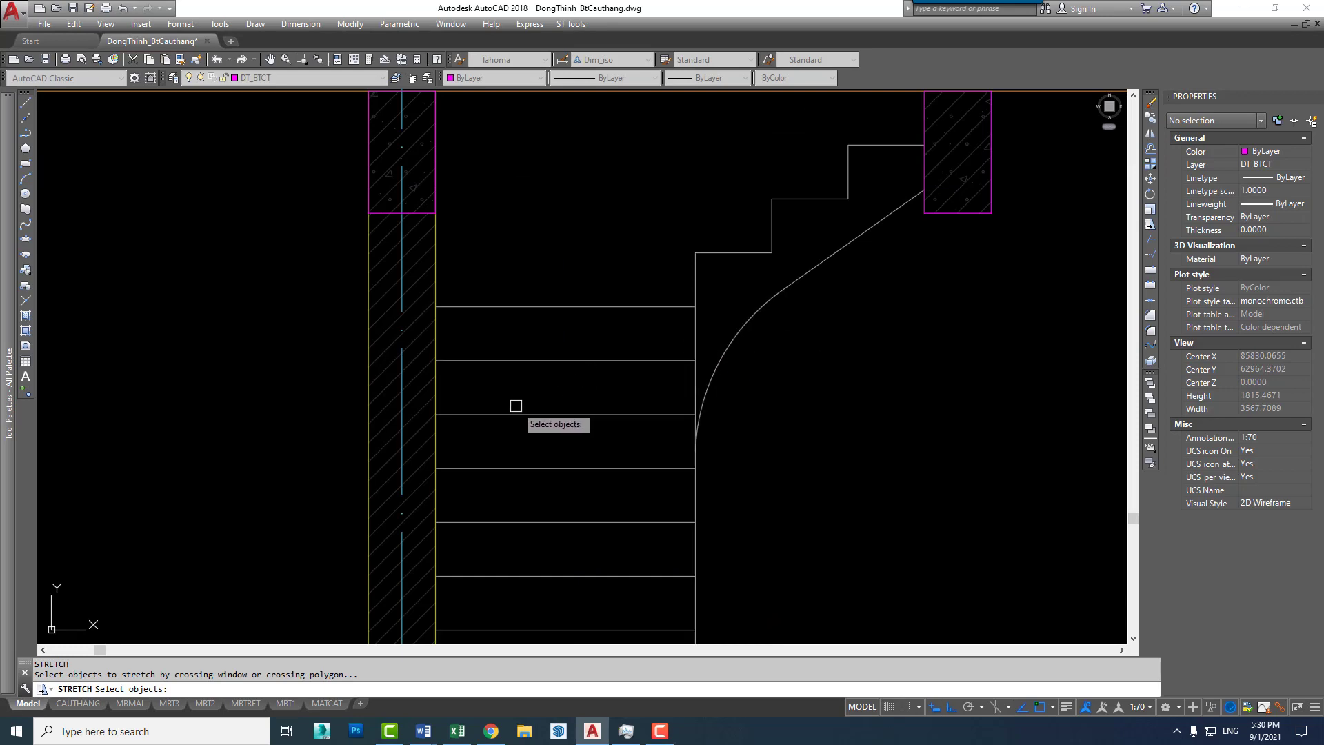
pyautogui.press('Escape')
# Pan and zoom across the elevations and plans to focus on the orange stair plan
pyautogui.scroll(-9, 639, 355)
pyautogui.moveTo(689, 417); pyautogui.dragTo(503, 355, button='middle')
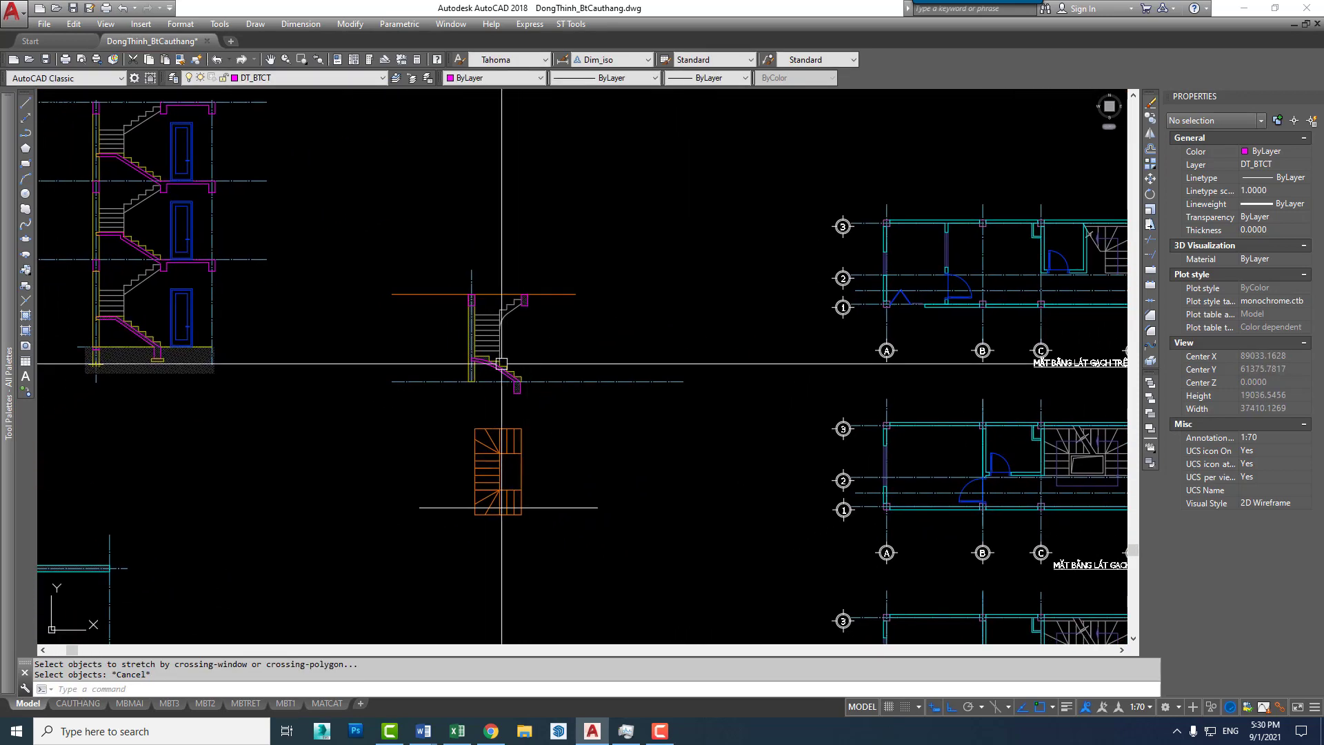
pyautogui.scroll(-1, 501, 364)
pyautogui.scroll(-3, 754, 385)
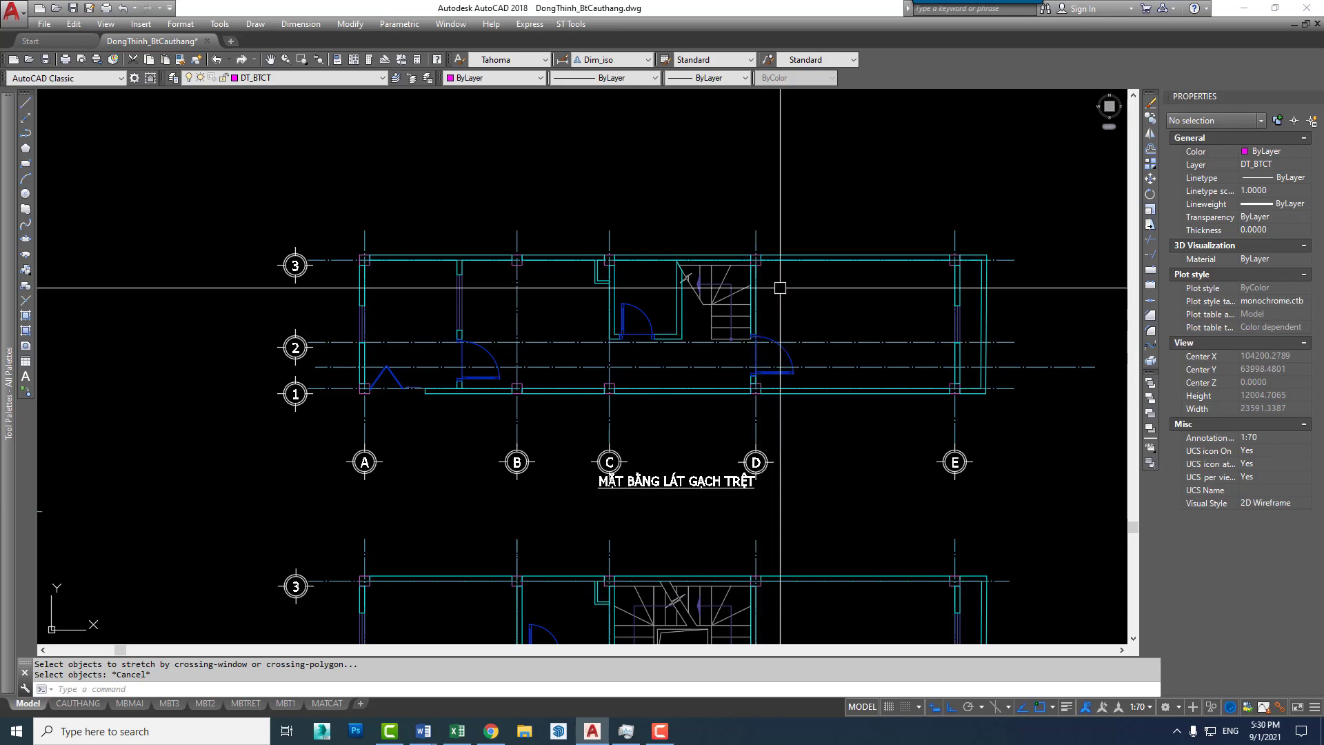
pyautogui.scroll(-5, 780, 288)
pyautogui.moveTo(686, 251); pyautogui.dragTo(630, 521, button='middle')
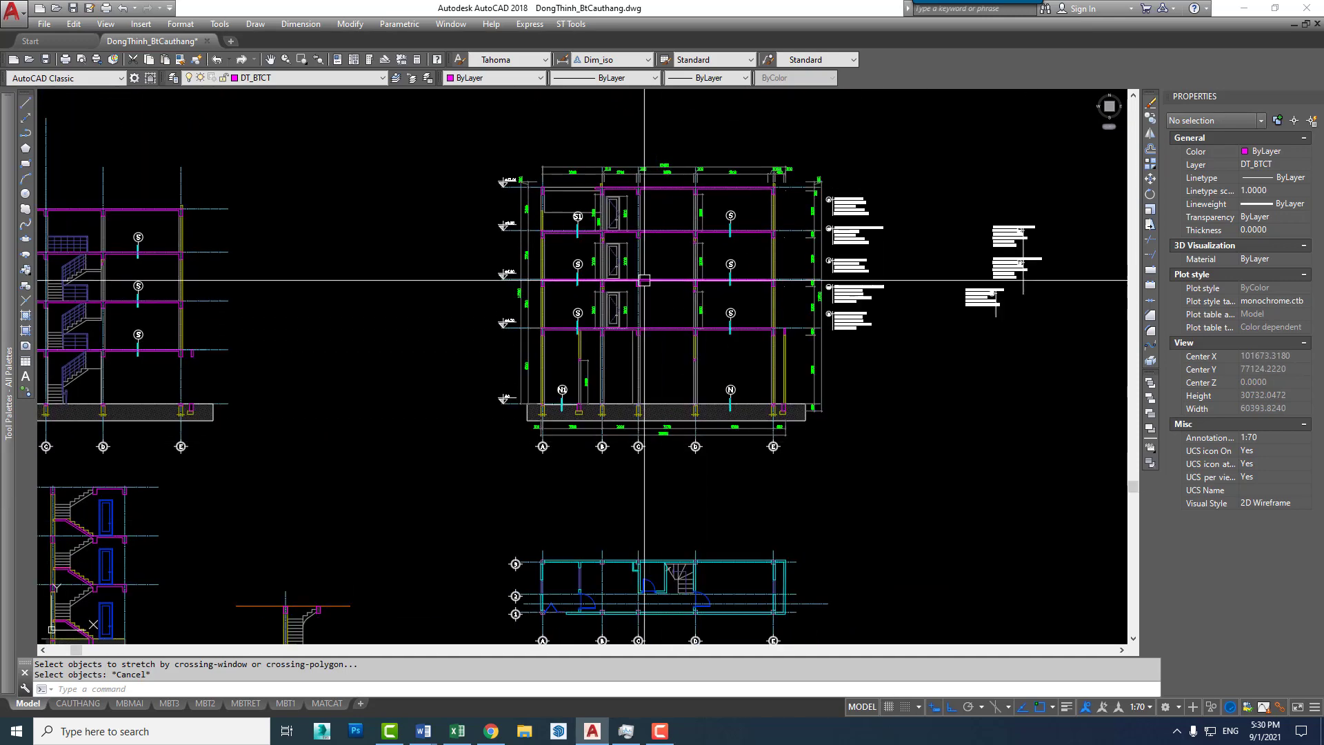
pyautogui.scroll(2, 651, 253)
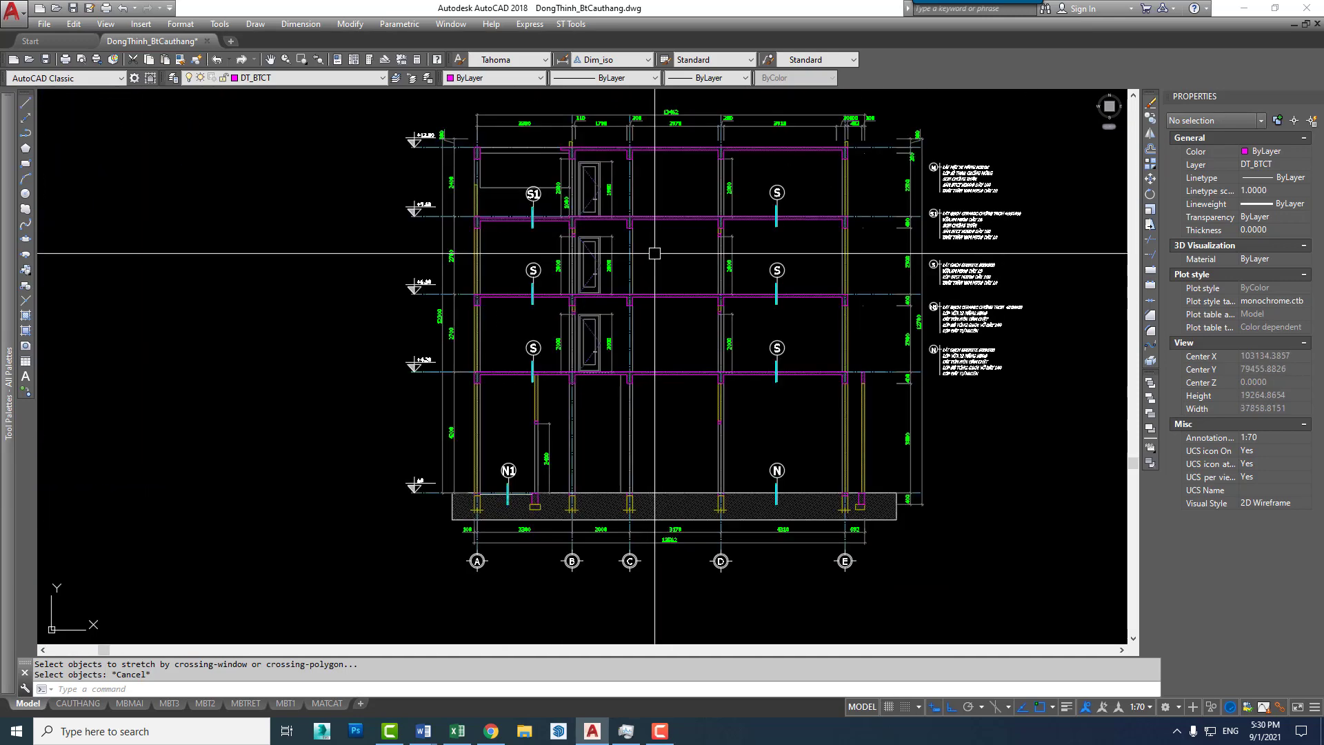
pyautogui.scroll(-3, 654, 253)
pyautogui.scroll(1, 517, 393)
pyautogui.scroll(3, 423, 503)
pyautogui.scroll(3, 538, 447)
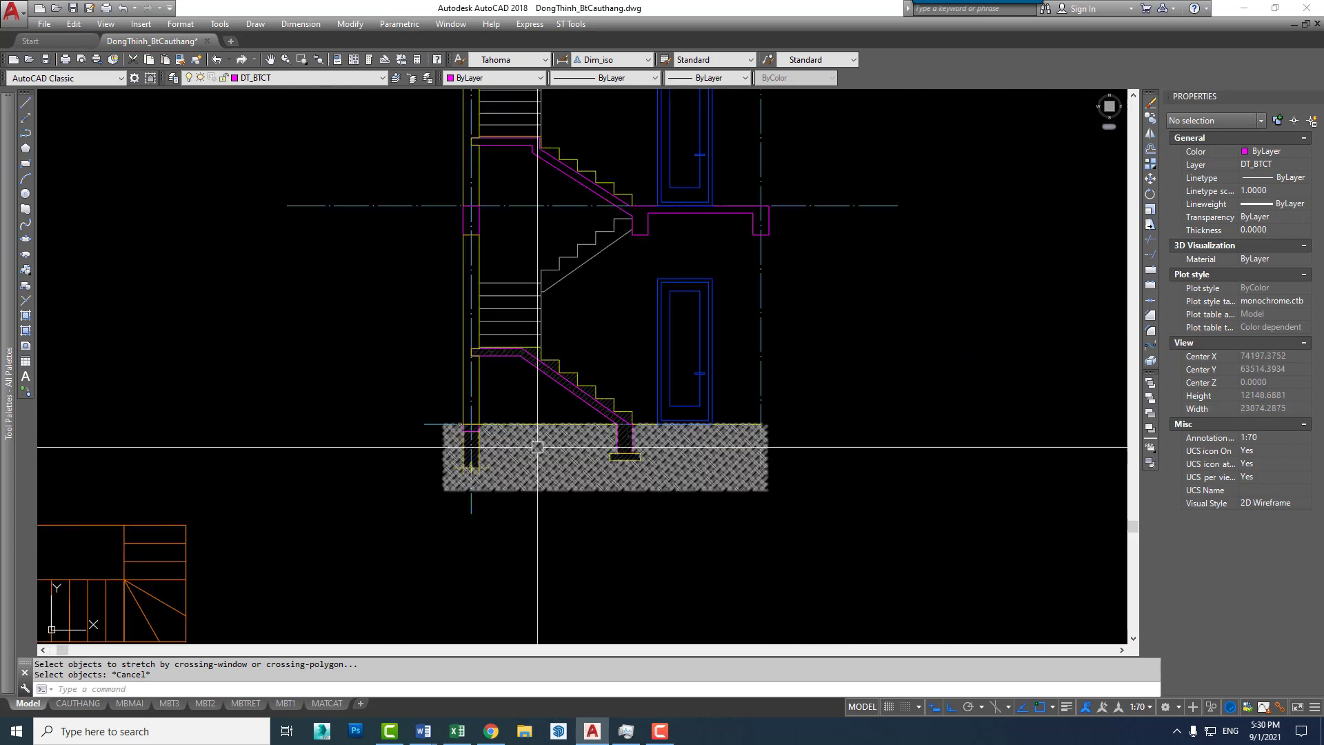
pyautogui.scroll(-3, 462, 359)
pyautogui.scroll(1, 453, 341)
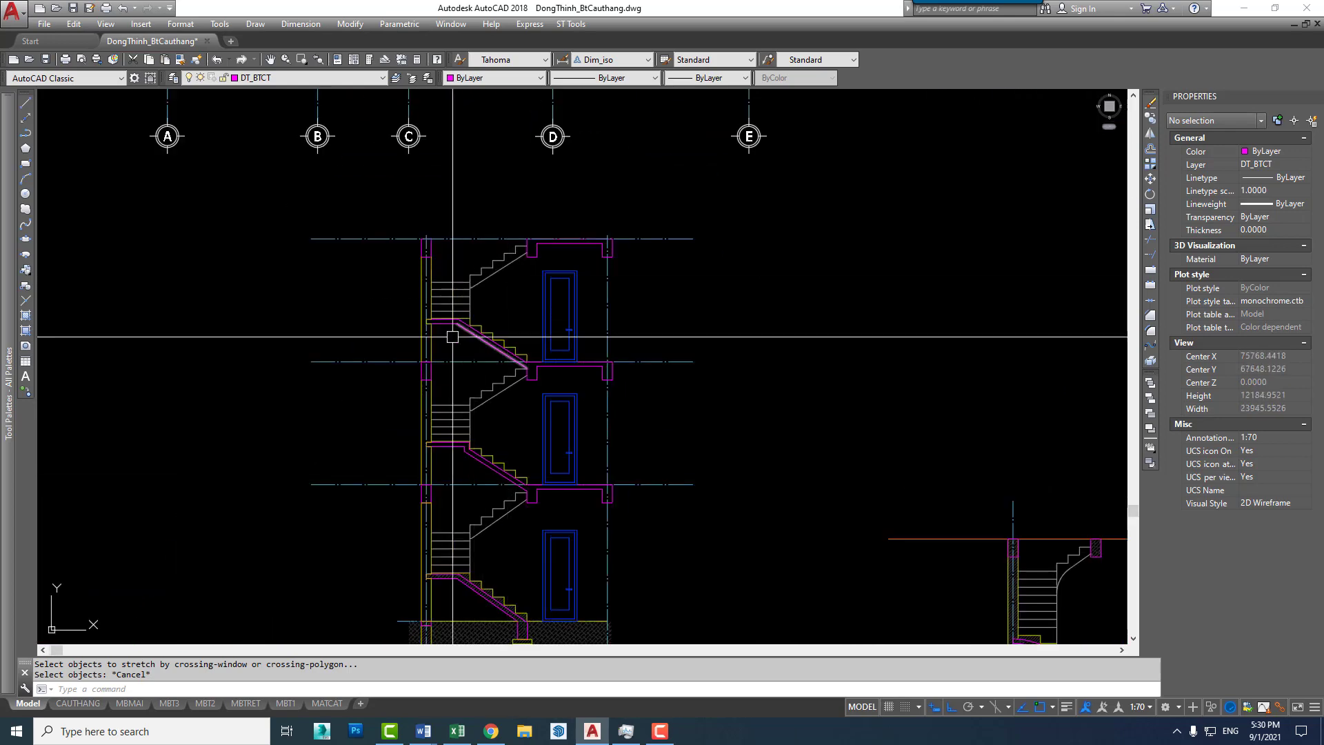
pyautogui.scroll(-3, 453, 337)
pyautogui.scroll(1, 694, 399)
pyautogui.scroll(4, 377, 319)
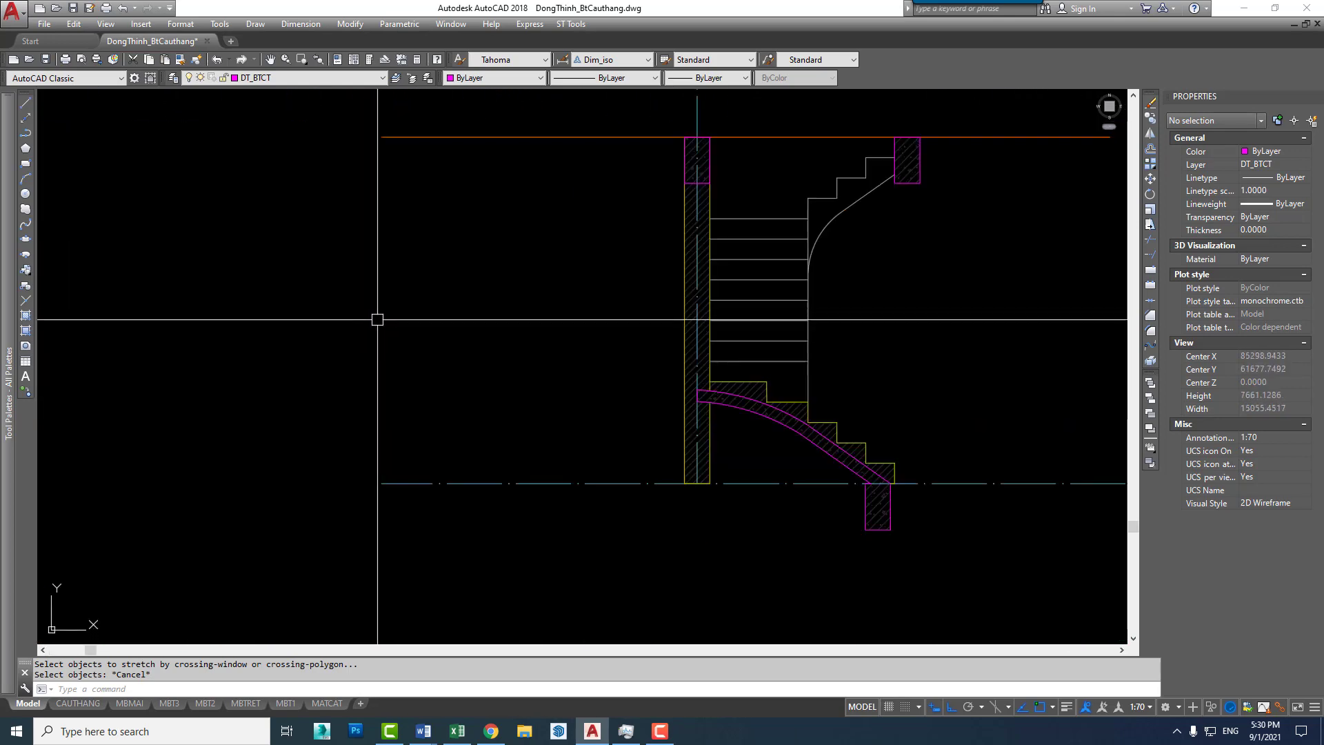
pyautogui.moveTo(710, 414); pyautogui.dragTo(465, 360, button='middle')
pyautogui.scroll(-2, 560, 487)
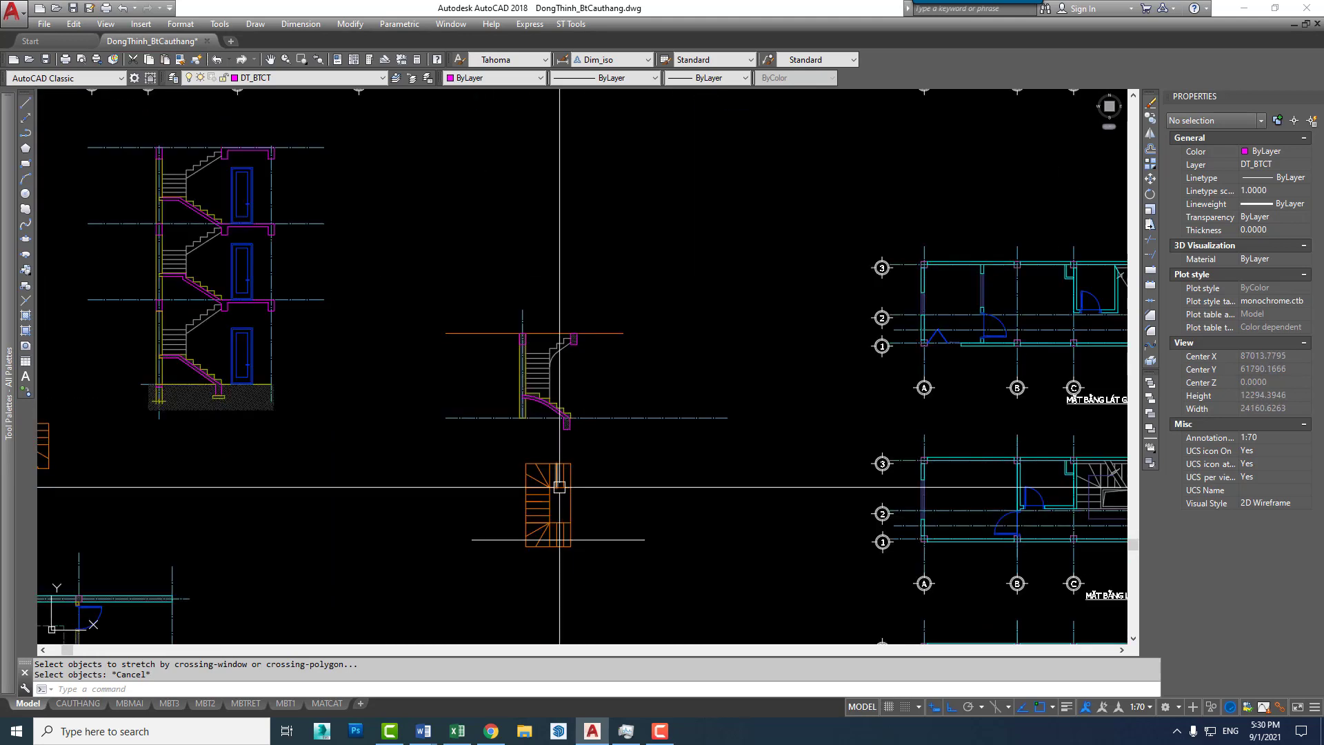
pyautogui.scroll(5, 547, 533)
pyautogui.scroll(1, 583, 367)
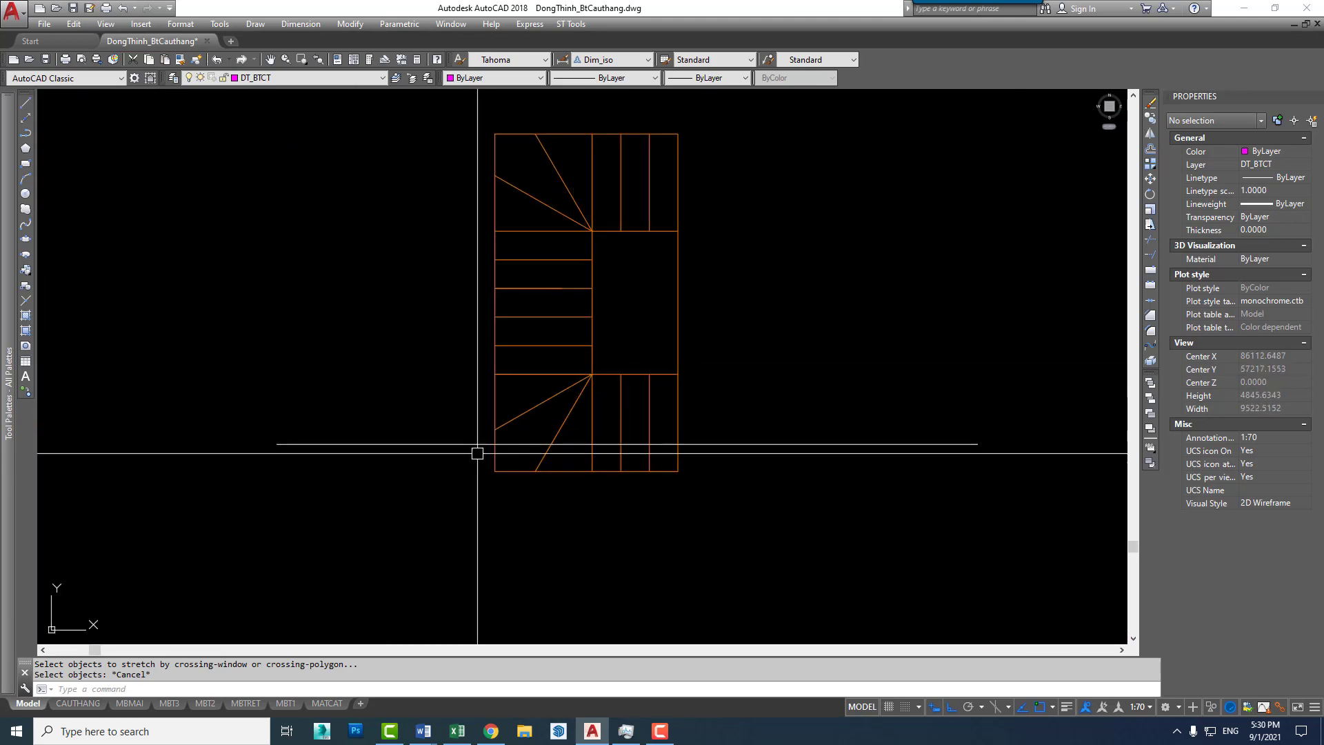
pyautogui.scroll(2, 563, 405)
# Window-select and erase the two diagonal winder lines in the stair plan
pyautogui.click(583, 414)
pyautogui.click(514, 381)
pyautogui.write('e')
pyautogui.press('Return')
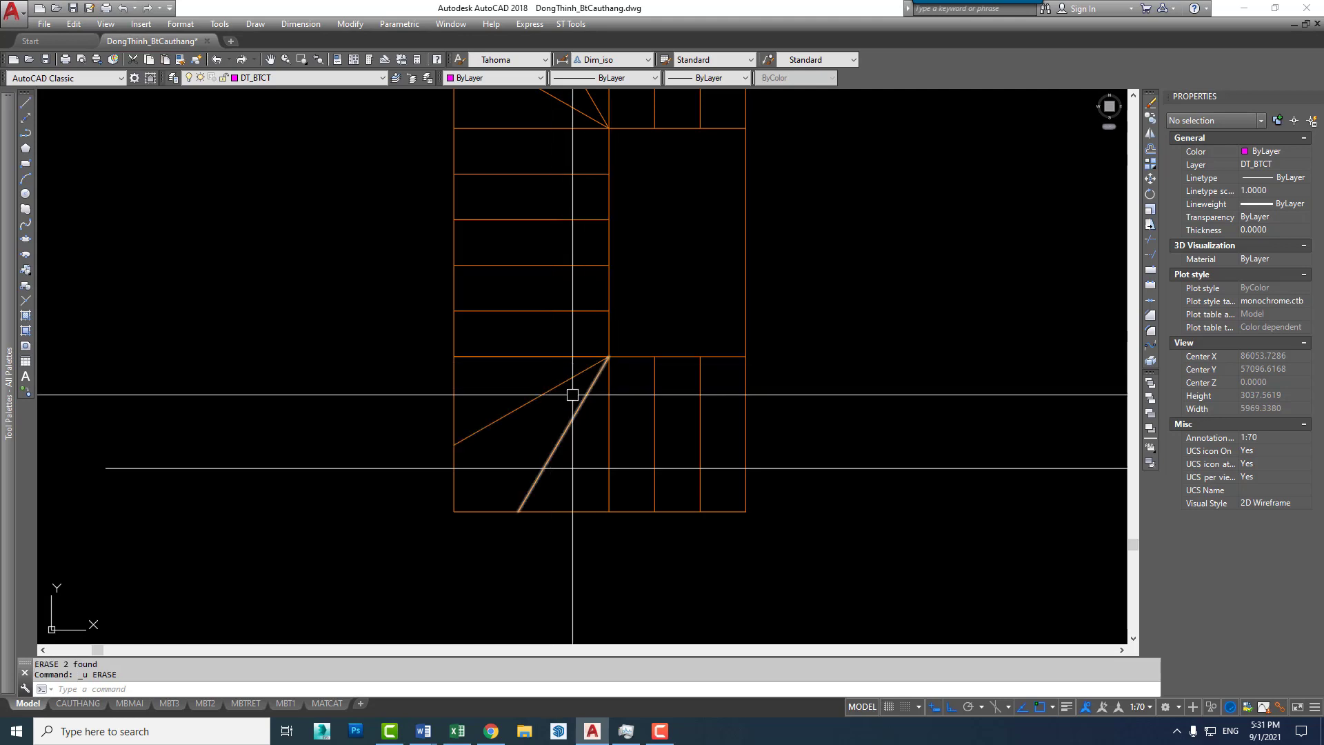
# Zoom and pan around the stair plan's winder corners to inspect them
pyautogui.scroll(2, 610, 366)
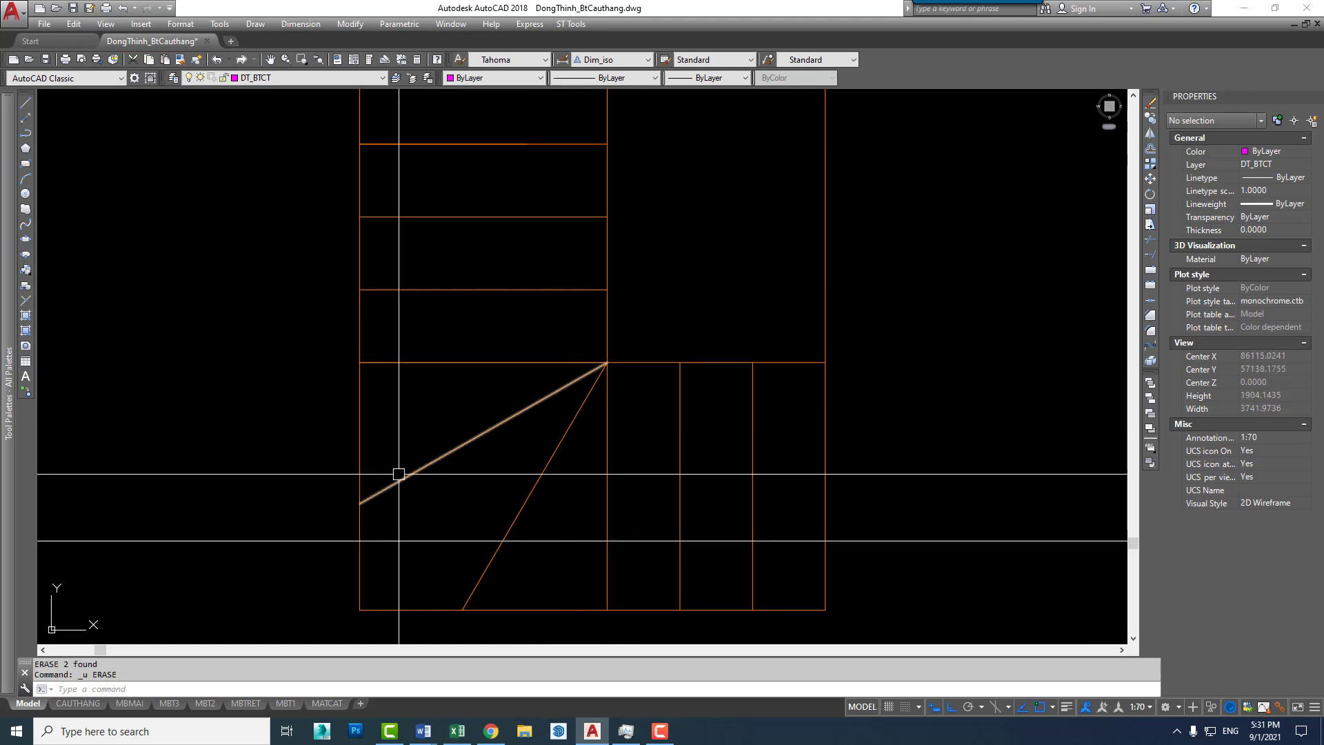
pyautogui.scroll(-4, 550, 482)
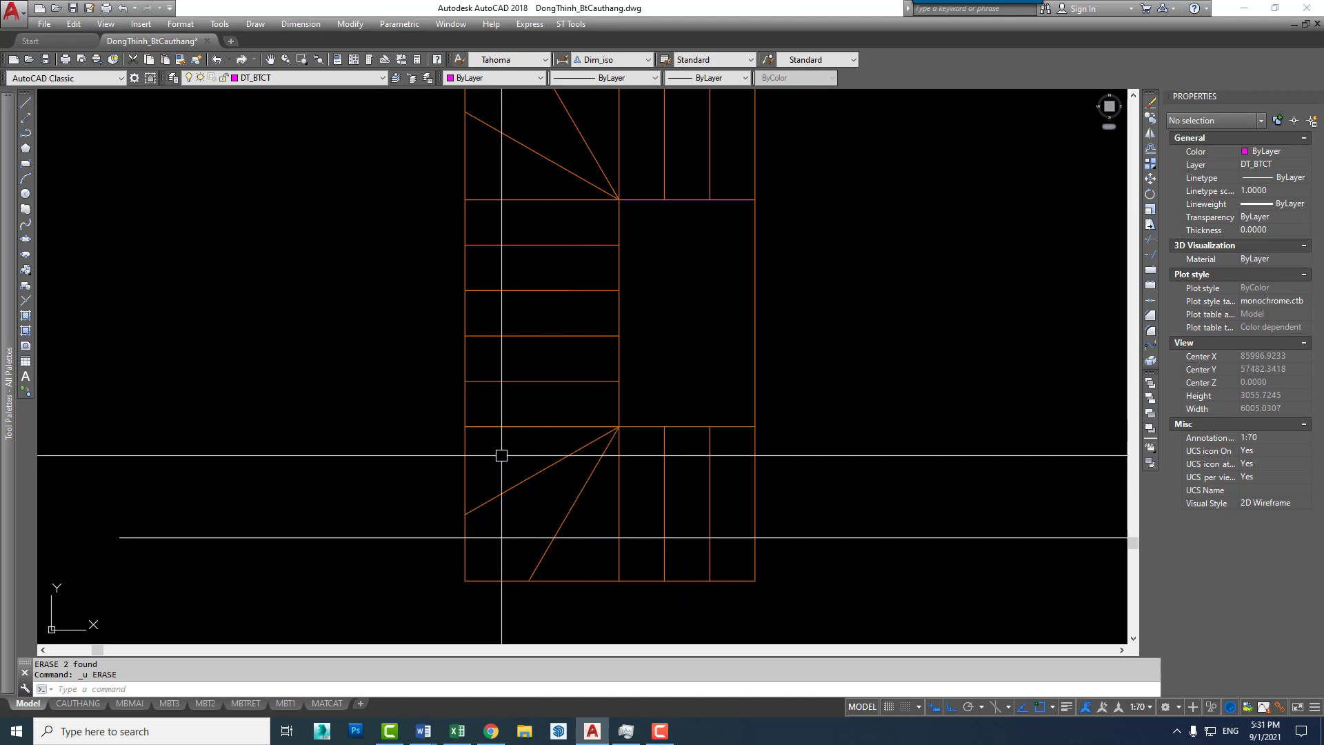
pyautogui.scroll(2, 579, 514)
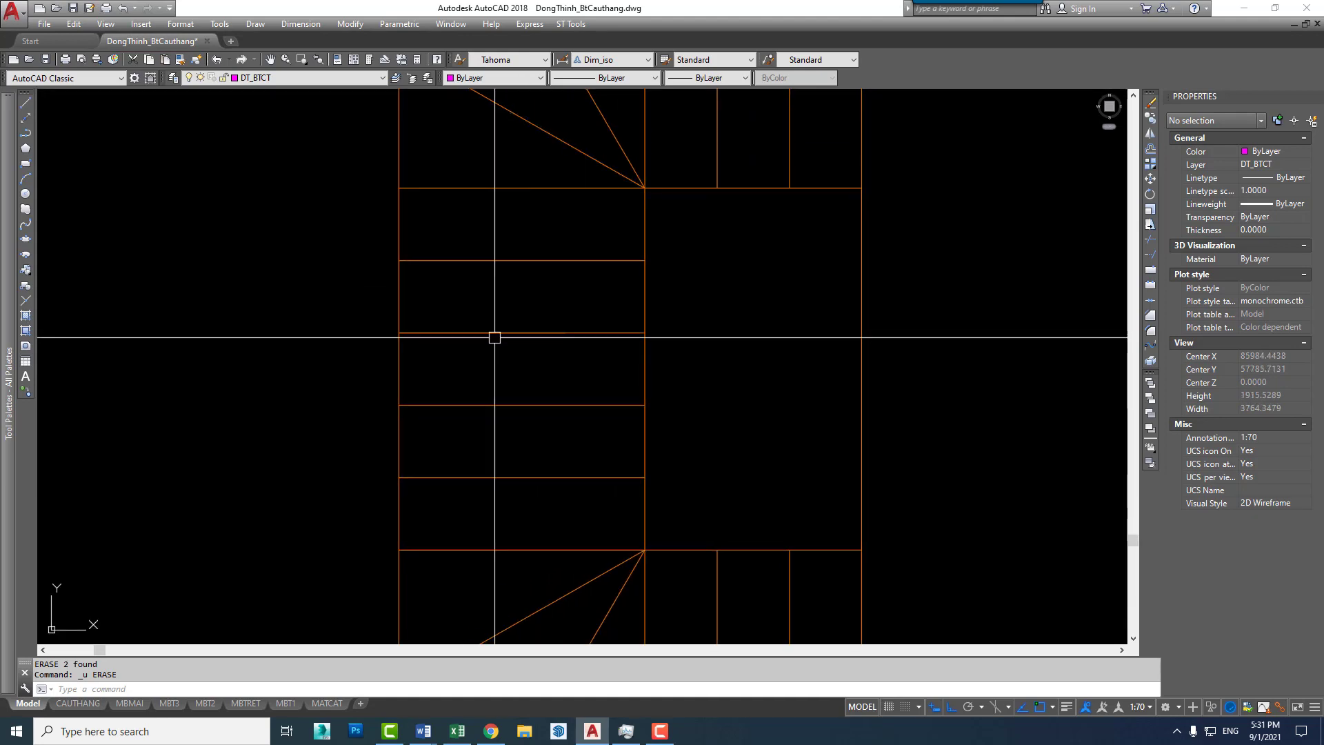
pyautogui.moveTo(494, 336); pyautogui.dragTo(515, 421, button='middle')
pyautogui.scroll(-4, 515, 421)
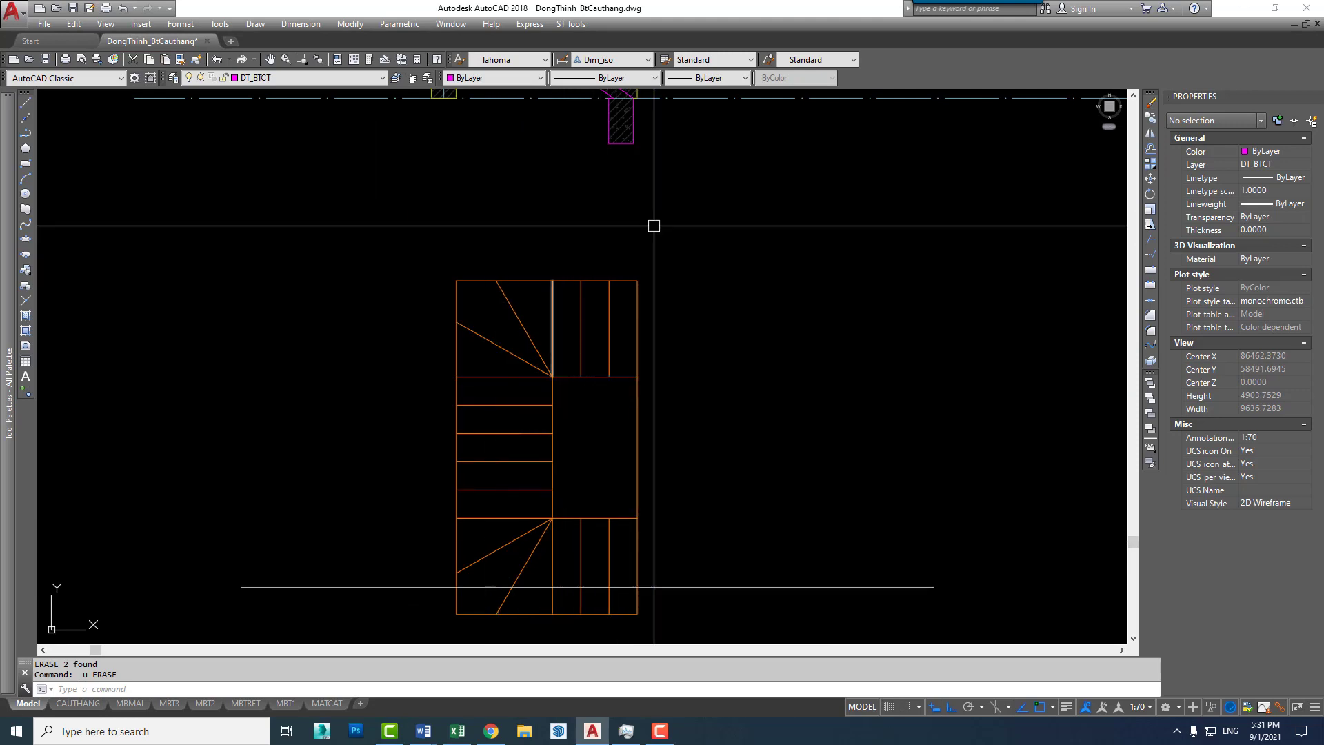
pyautogui.moveTo(637, 471); pyautogui.dragTo(610, 449, button='middle')
pyautogui.scroll(-2, 505, 229)
# Bring the curved stair section detail back to the centre of the view
pyautogui.moveTo(505, 230); pyautogui.dragTo(494, 413, button='middle')
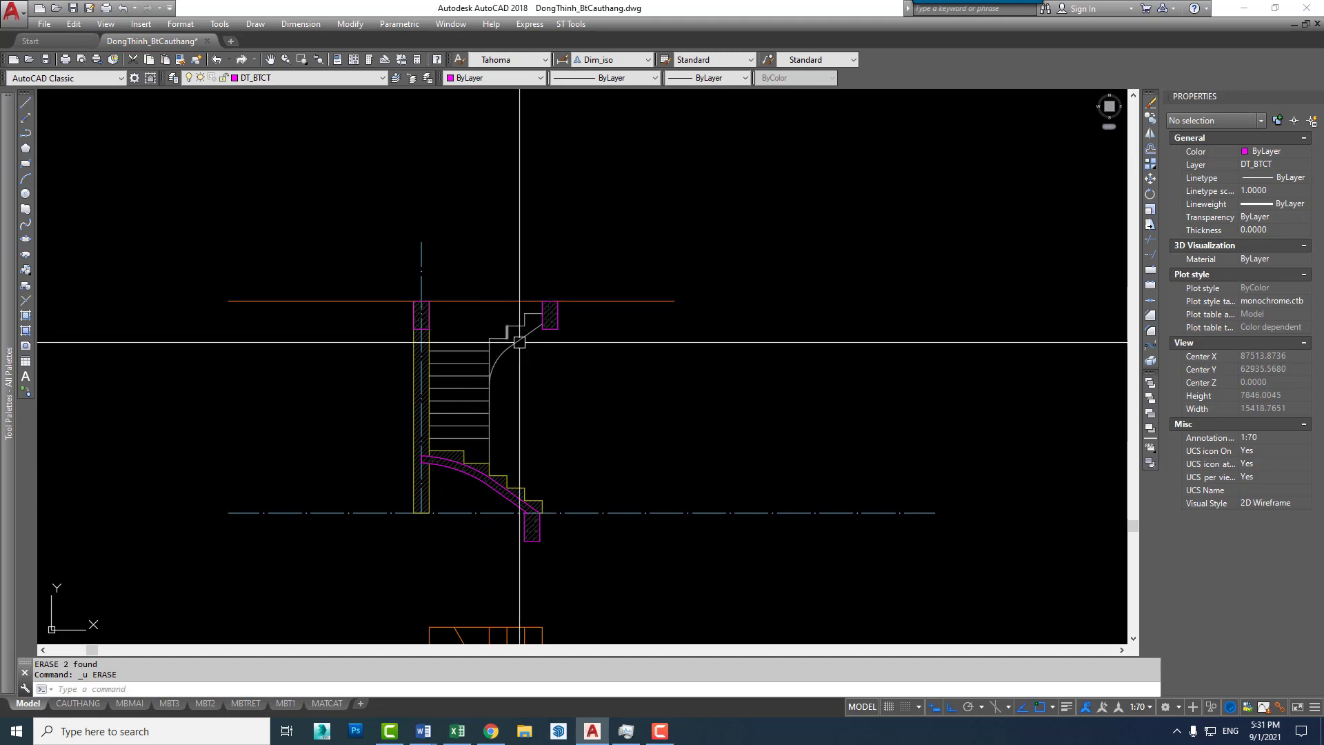
pyautogui.scroll(-4, 599, 406)
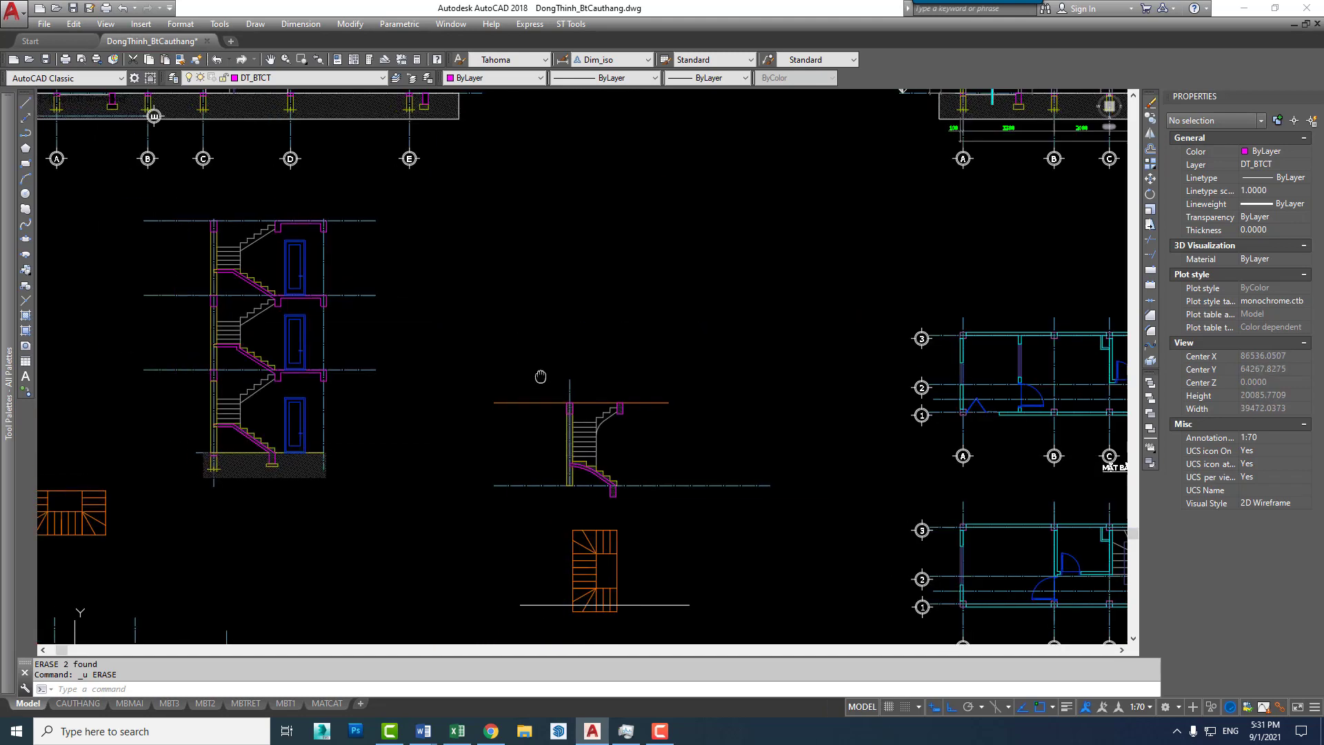
pyautogui.scroll(4, 320, 438)
pyautogui.scroll(-2, 503, 408)
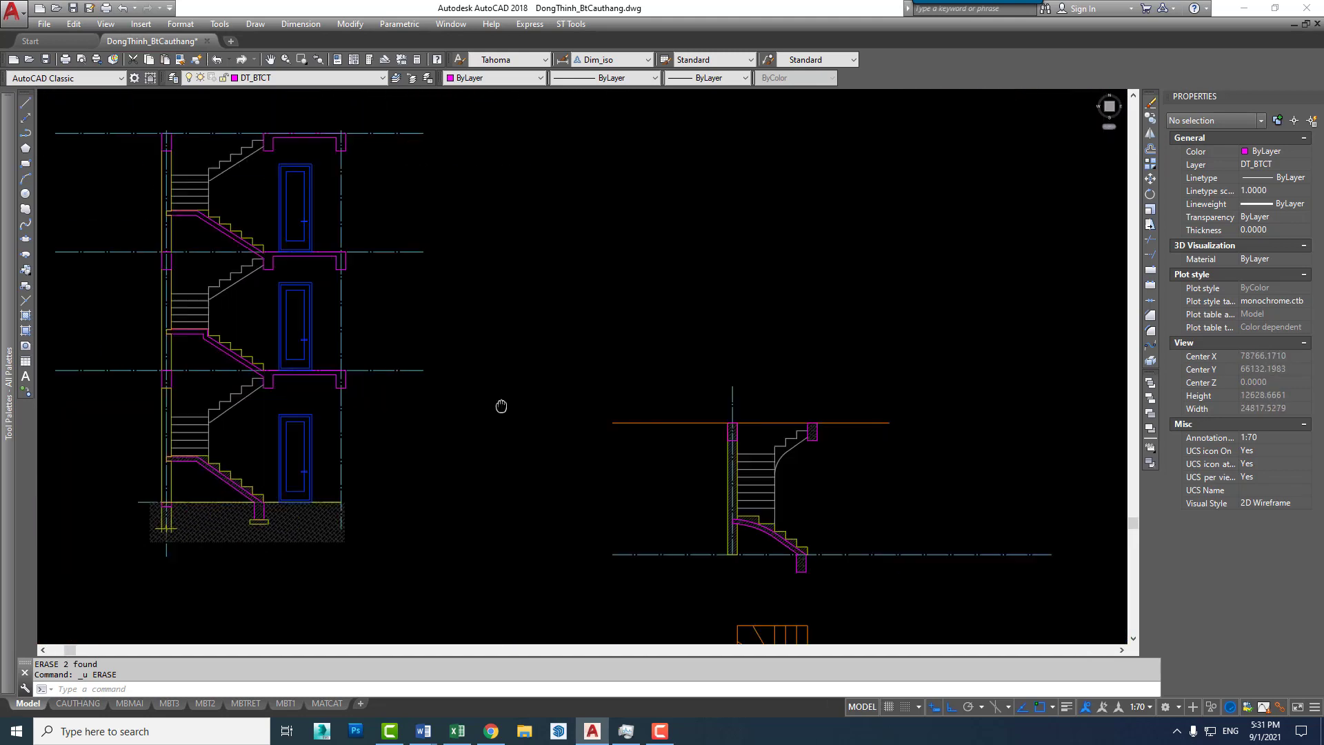
pyautogui.scroll(2, 700, 479)
pyautogui.moveTo(700, 479); pyautogui.dragTo(645, 419, button='middle')
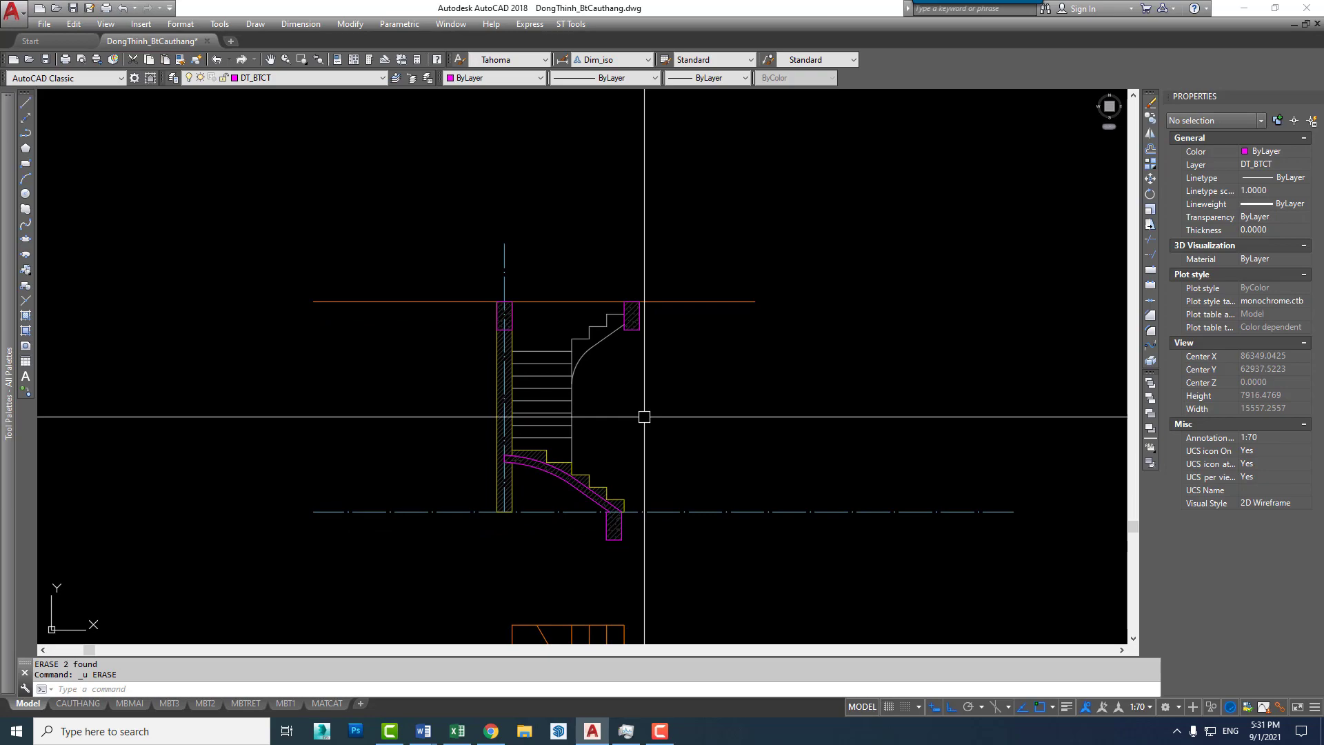